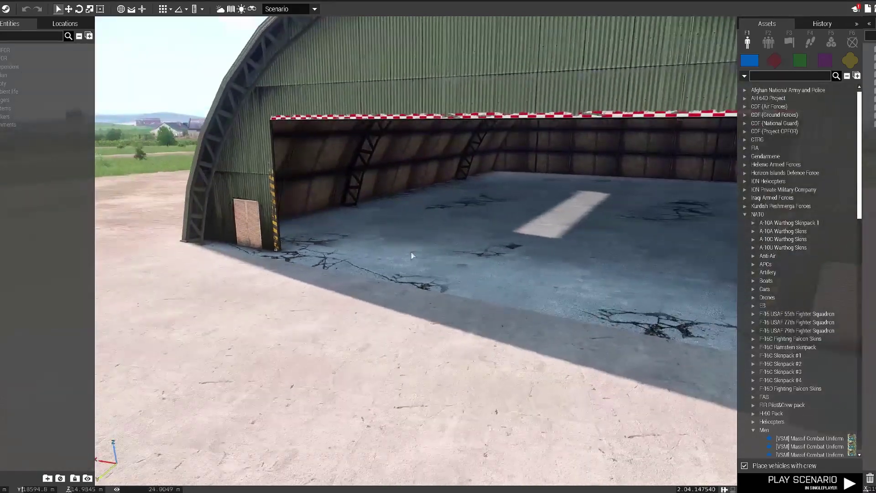
- Find the Shoothouse structure in the props by searching for "shoothouse" and place it on the hangar floor
key("w")
right_click_drag(411, 256, 394, 262)
left_click(850, 61)
left_click(790, 76)
type("shoothouse")
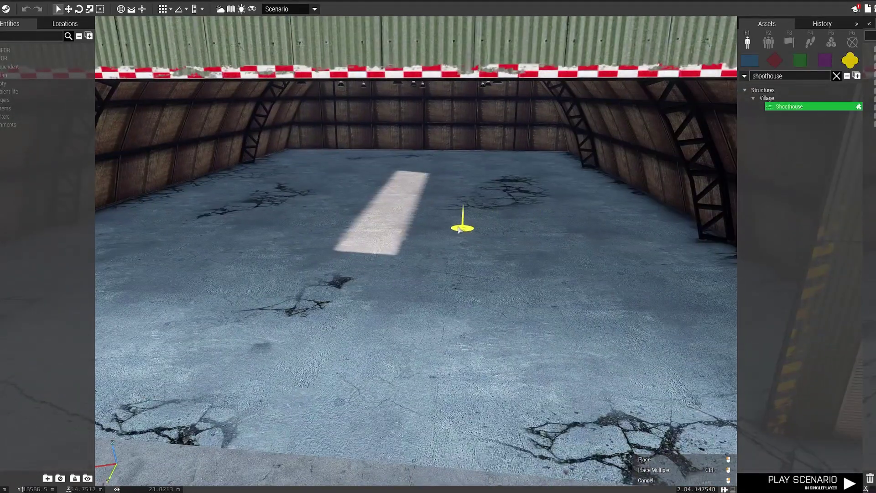
left_click(462, 226)
- Move the shoothouse deeper into the hangar and adjust its altitude against the floor
key("w")
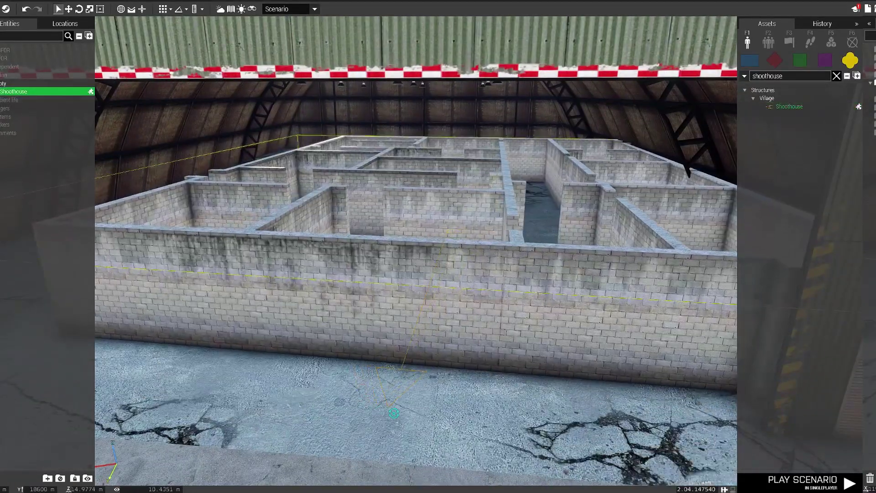
key("s")
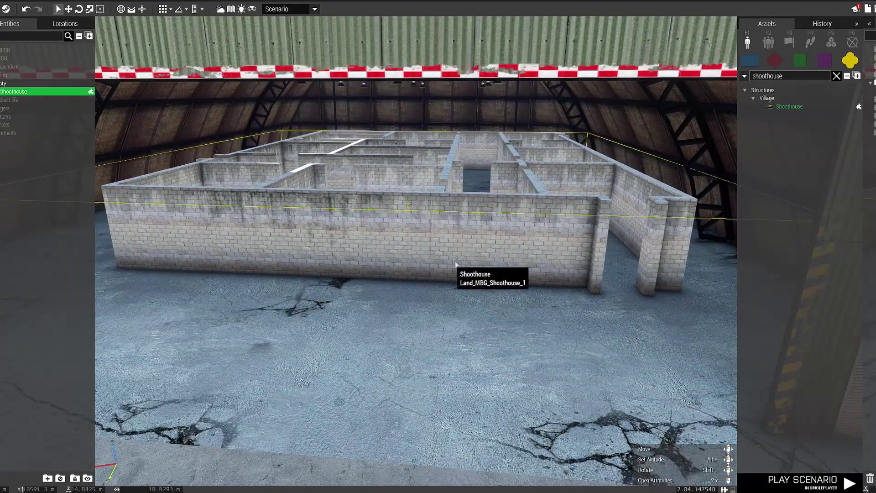
left_click_drag(460, 241, 461, 249, "alt")
key("a")
left_click(416, 340)
right_click_drag(416, 340, 447, 340)
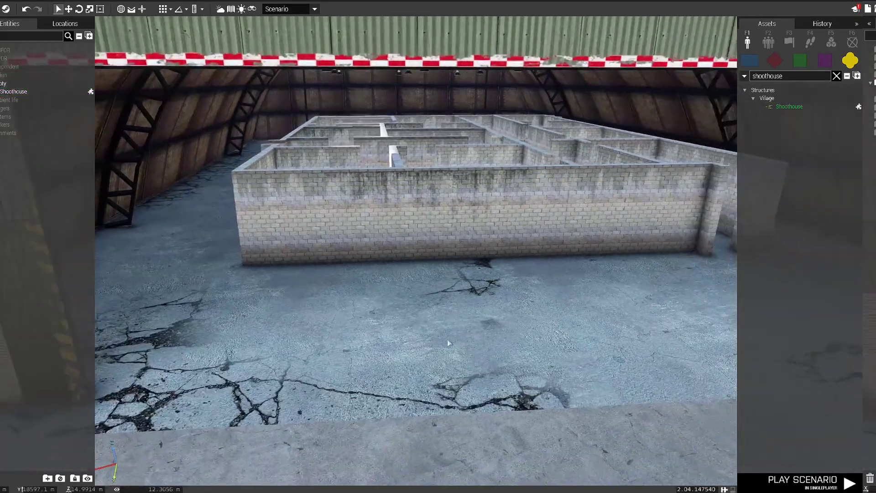
- Place IPSC Card Targets inside the shoothouse and paste further copies into its long corridor
key("w")
left_click(355, 288)
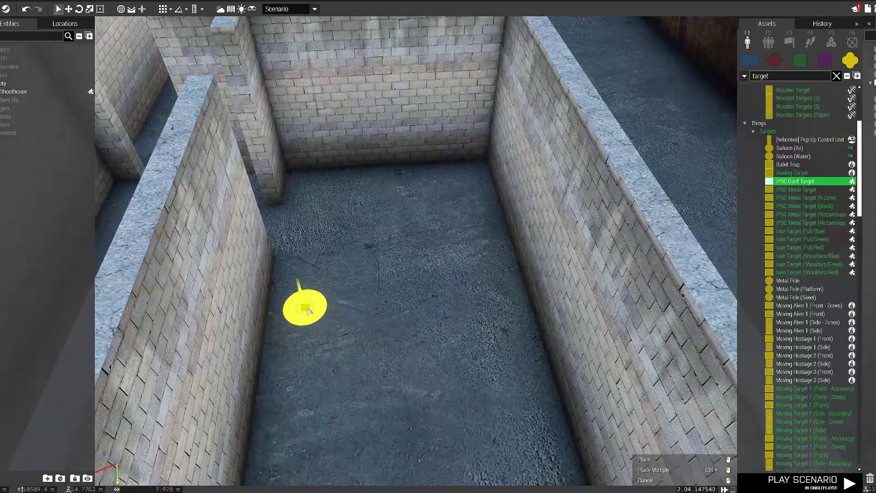
left_click(308, 311)
left_click(475, 186)
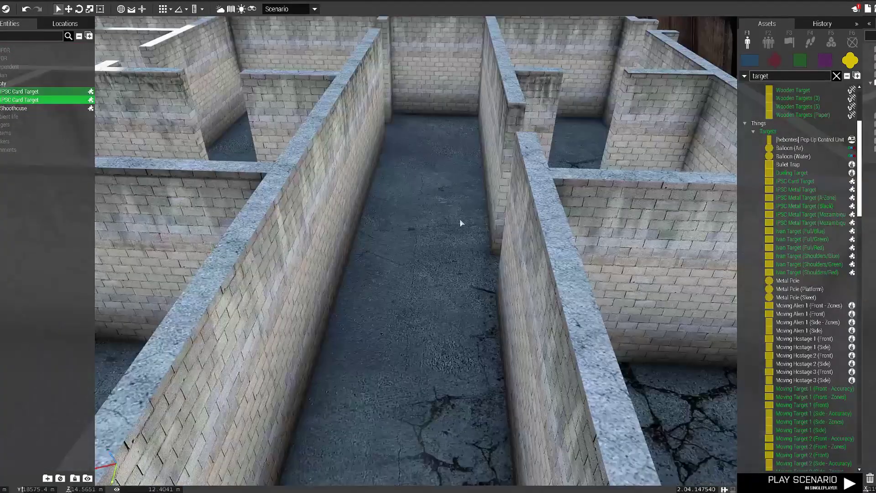
key("ctrl+v")
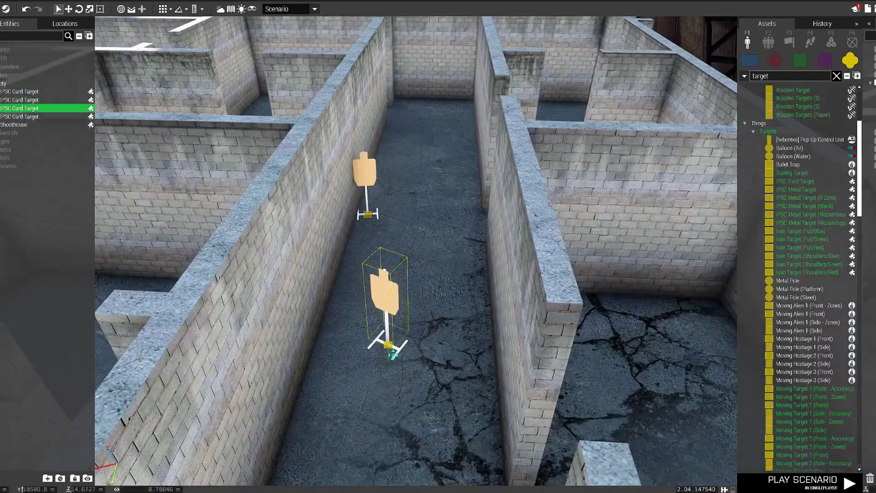
- Reposition the IPSC Card Targets along the corridor walls and set one beside a room's doorway
left_click_drag(388, 348, 352, 354)
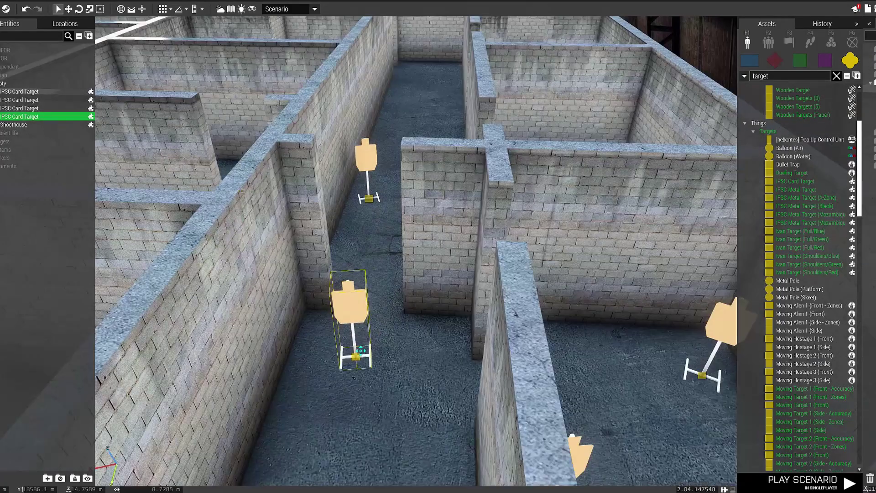
left_click_drag(358, 354, 318, 389)
left_click_drag(371, 227, 357, 241)
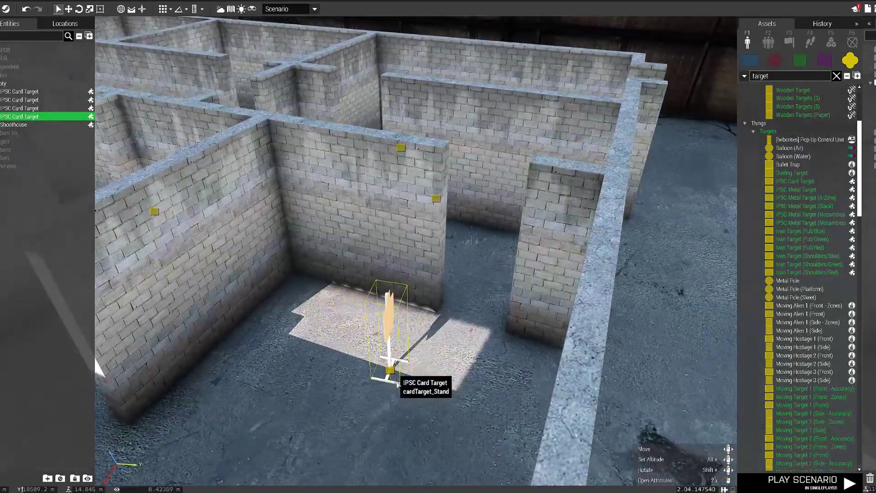
left_click_drag(390, 371, 566, 462)
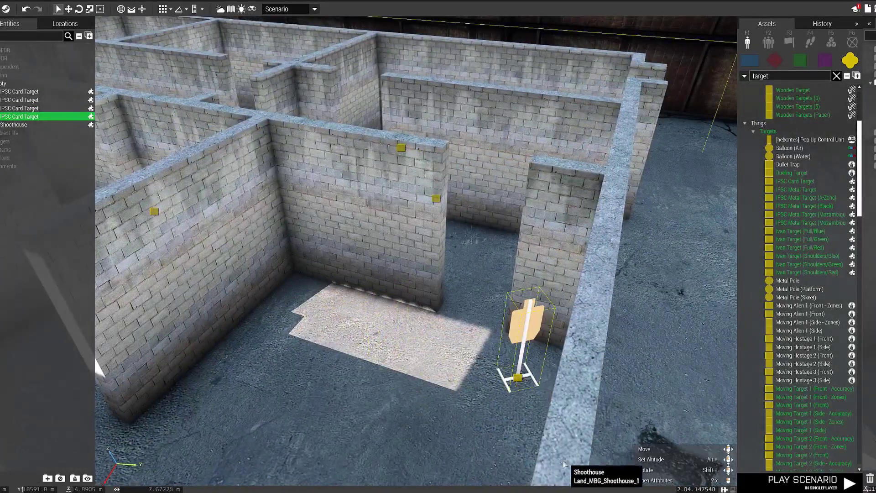
- Furnish two target rooms, placing and rotating a Sofa in one and an office Desk in the other
key("w")
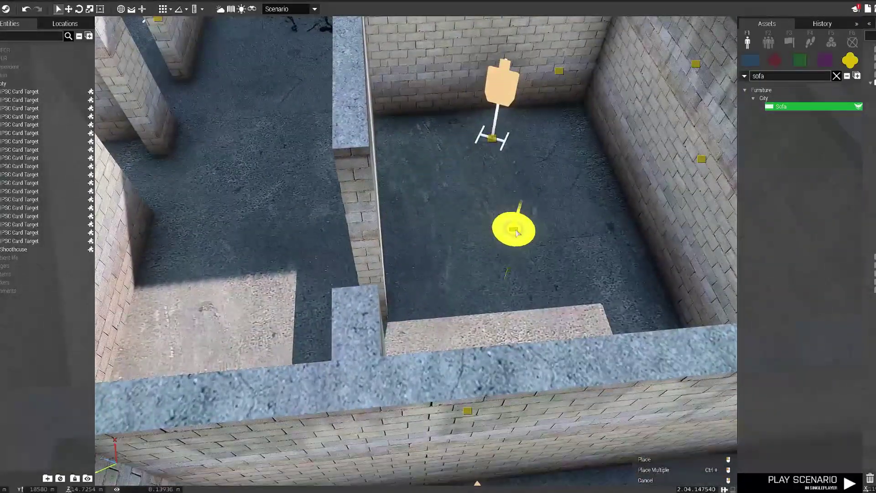
left_click(515, 227)
left_click_drag(545, 242, 578, 242, "shift")
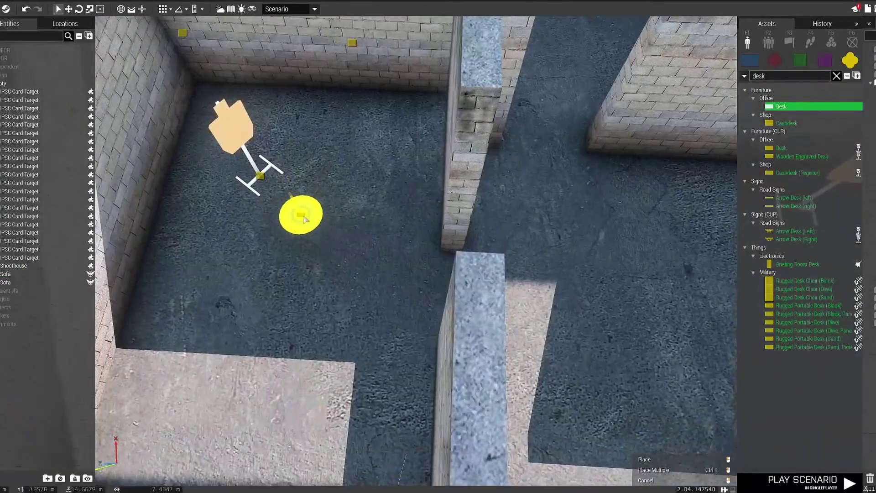
left_click(304, 219)
left_click_drag(314, 229, 293, 218, "shift")
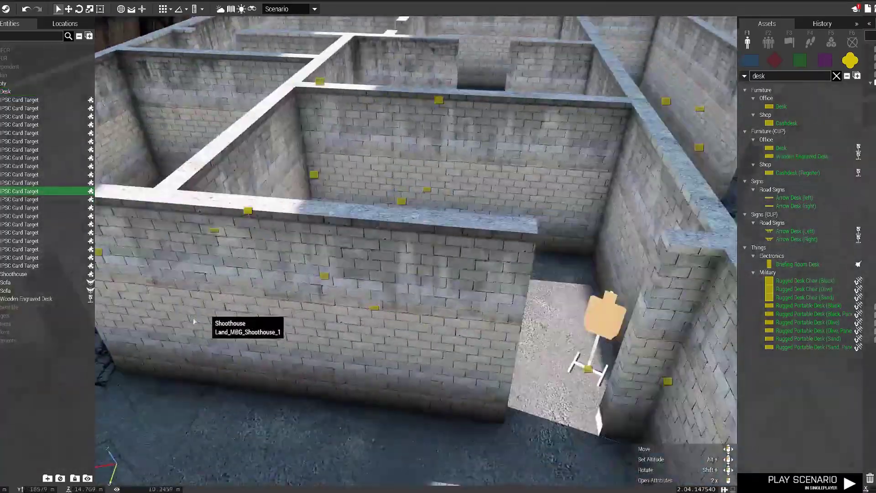
- Place a Camera from Things (CUP) Electronics beside the wall near the targets, then rotate it and adjust its position
right_click_drag(193, 321, 228, 219)
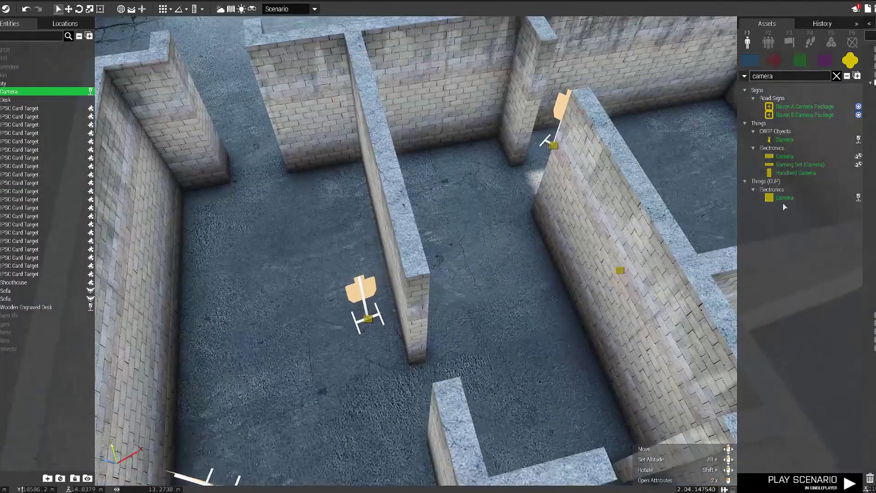
left_click(783, 198)
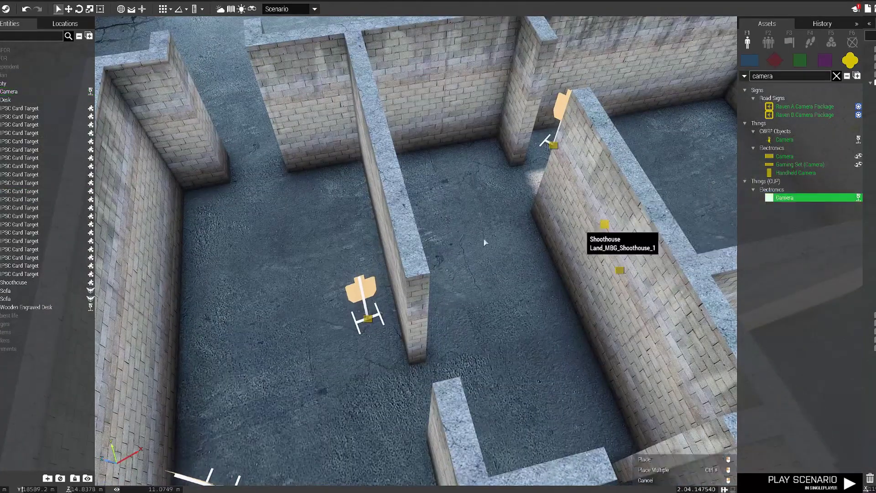
right_click_drag(486, 242, 365, 356)
left_click(474, 284)
left_click_drag(474, 284, 675, 362, "shift")
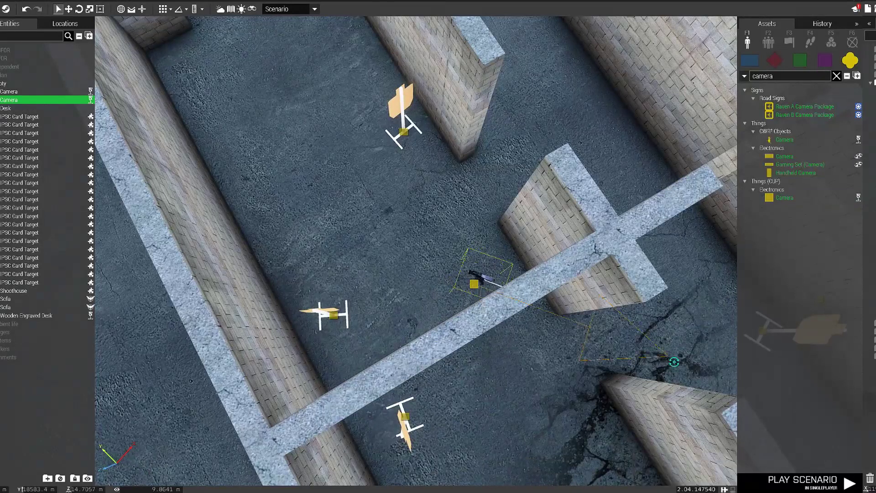
left_click_drag(480, 289, 486, 275)
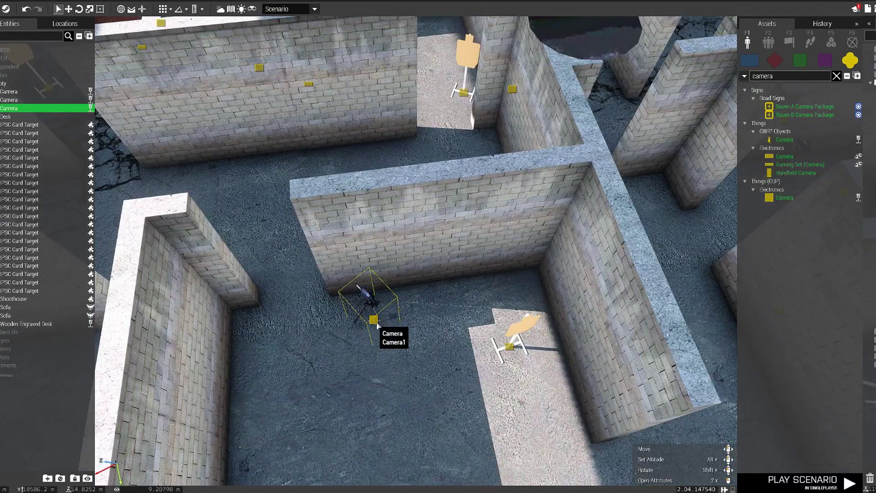
- Add and aim cameras in the target room and the two desk rooms, adjusting the position of the one facing the red desk
left_click_drag(372, 320, 504, 322, "shift")
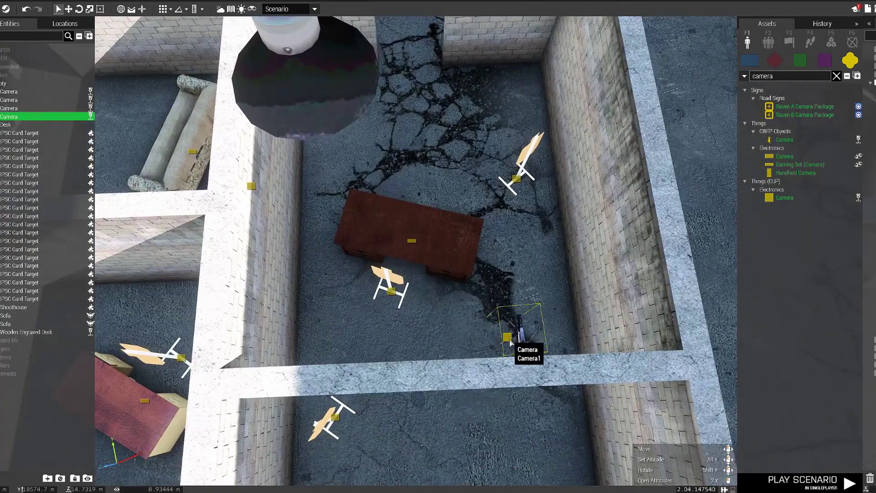
left_click(519, 336)
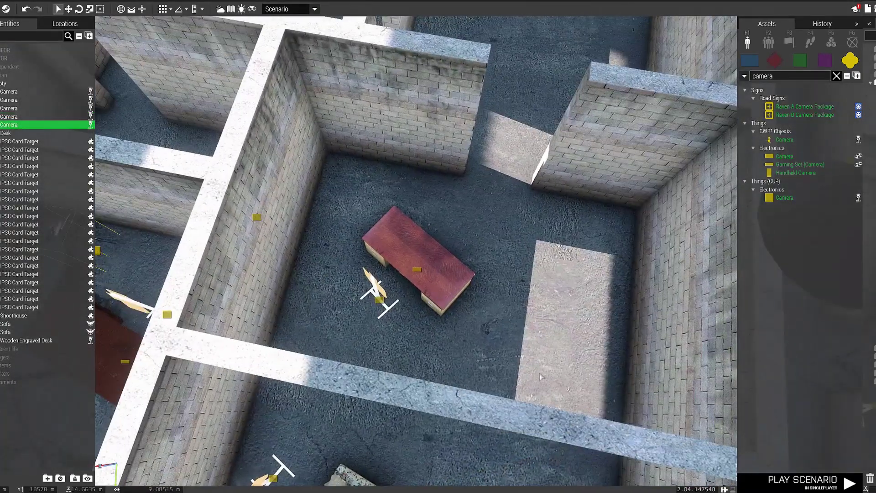
left_click(543, 377)
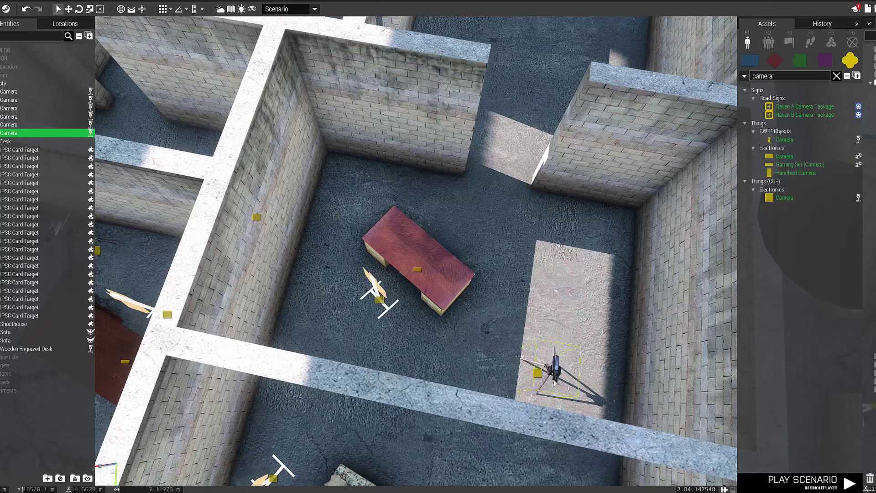
left_click_drag(583, 423, 521, 475, "shift")
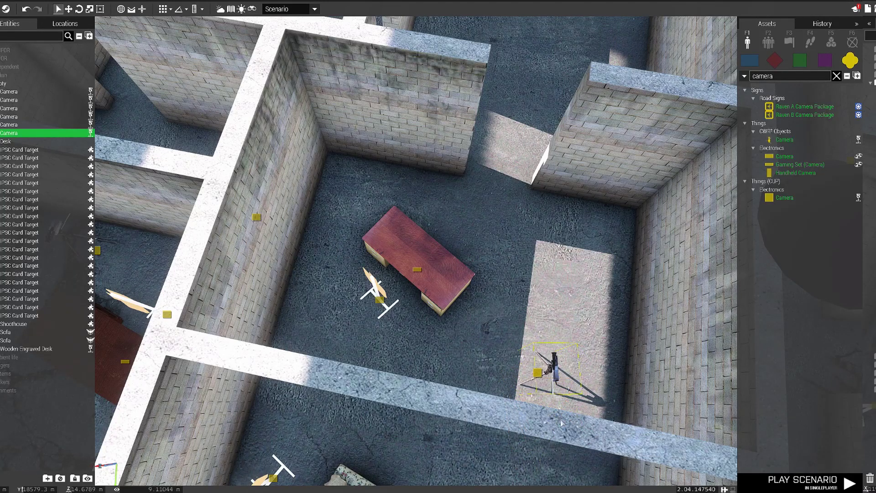
left_click_drag(544, 377, 528, 383)
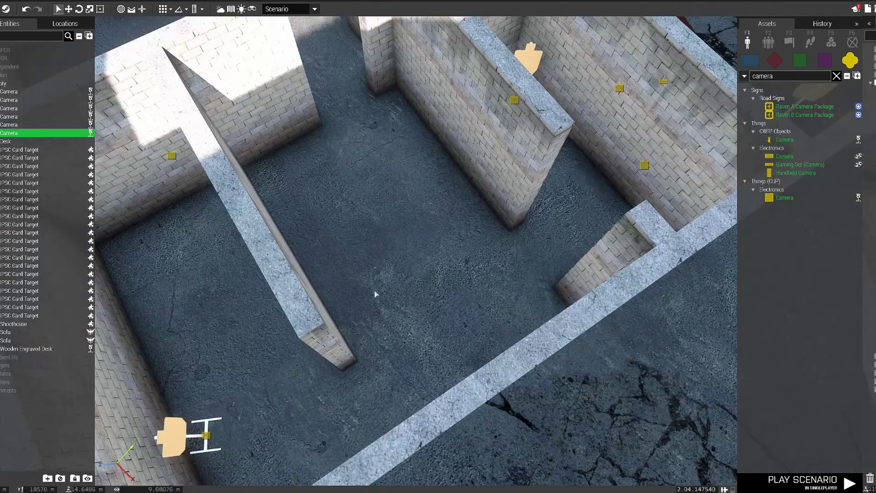
- Place another camera beside the partition wall in the open area and rotate it
left_click(364, 295)
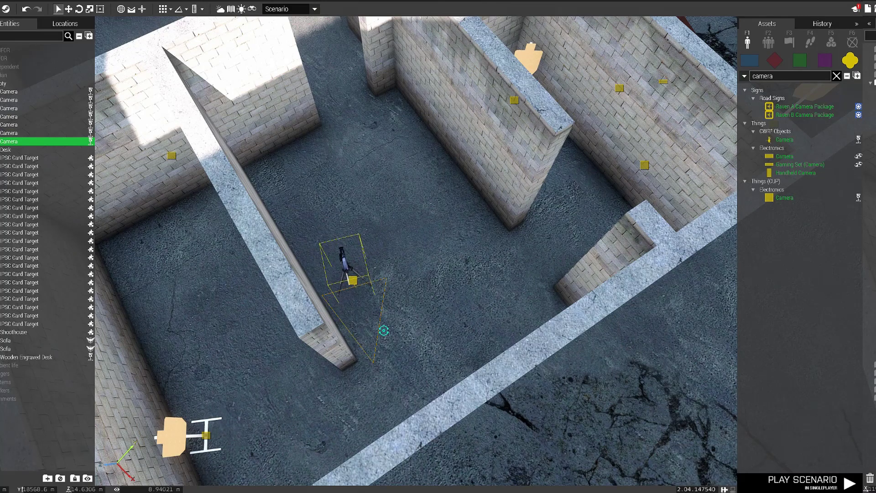
left_click_drag(151, 266, 202, 191, "shift")
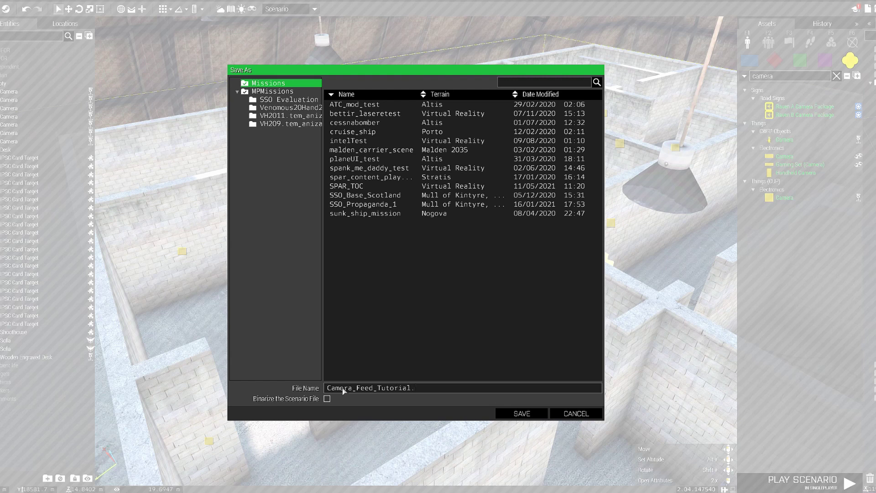
- Save the scenario in the Missions folder as Camera_Feed_Tutorial
left_click(521, 413)
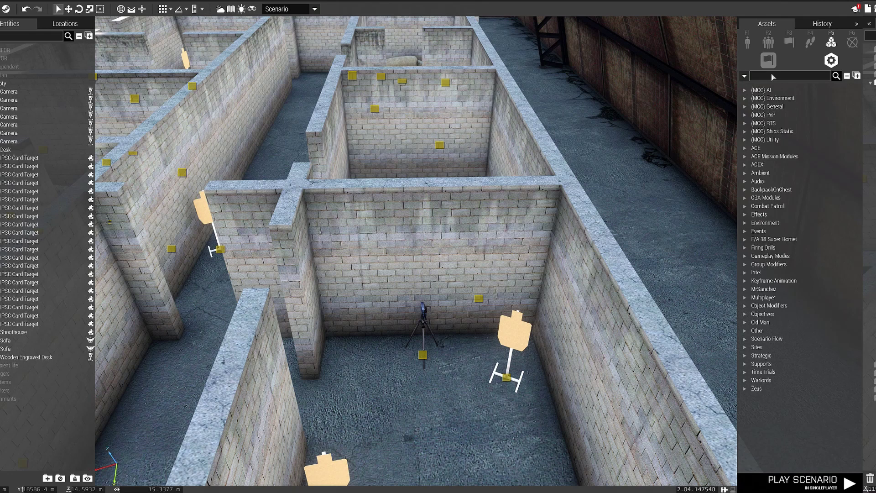
- Place the second Game Logic entity from the Objects logic category on the floor in front of the corner room's camera
left_click(769, 60)
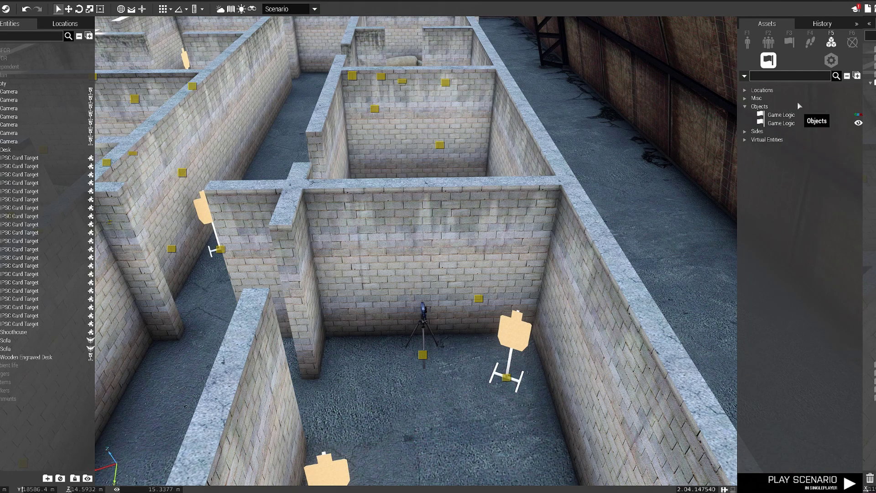
left_click(781, 115)
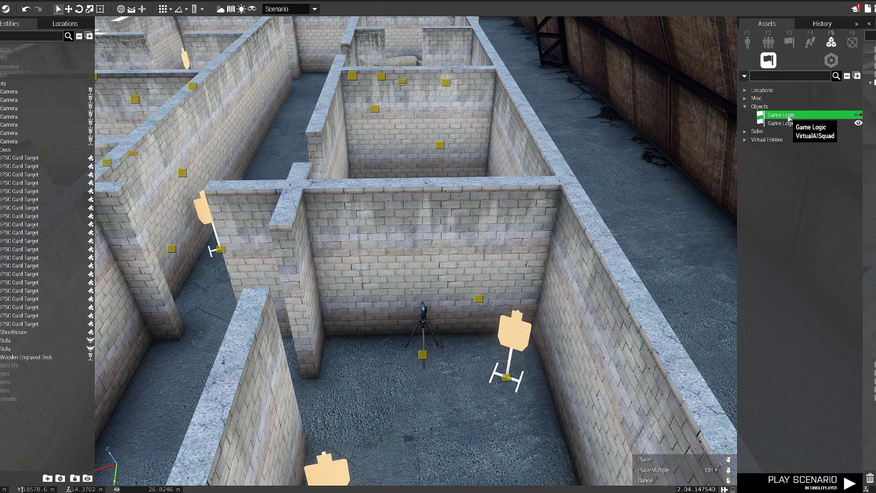
right_click_drag(486, 398, 395, 449)
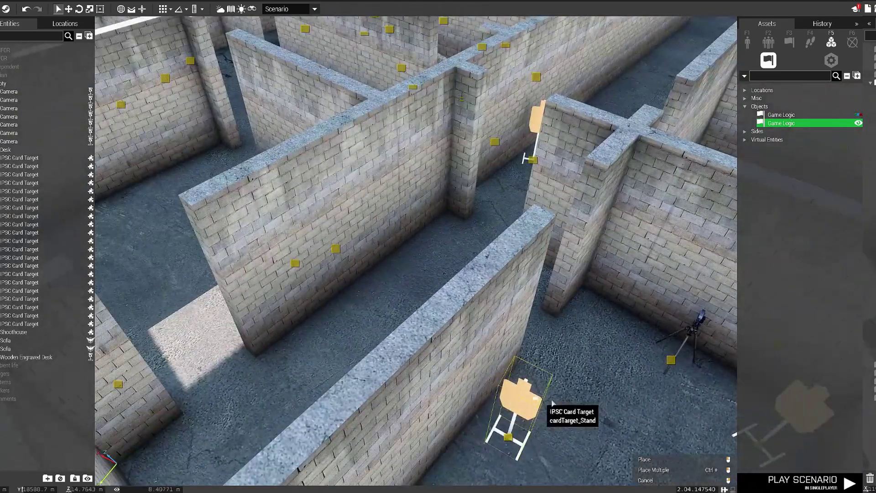
right_click_drag(543, 395, 632, 382)
right_click_drag(457, 392, 501, 390)
key("w")
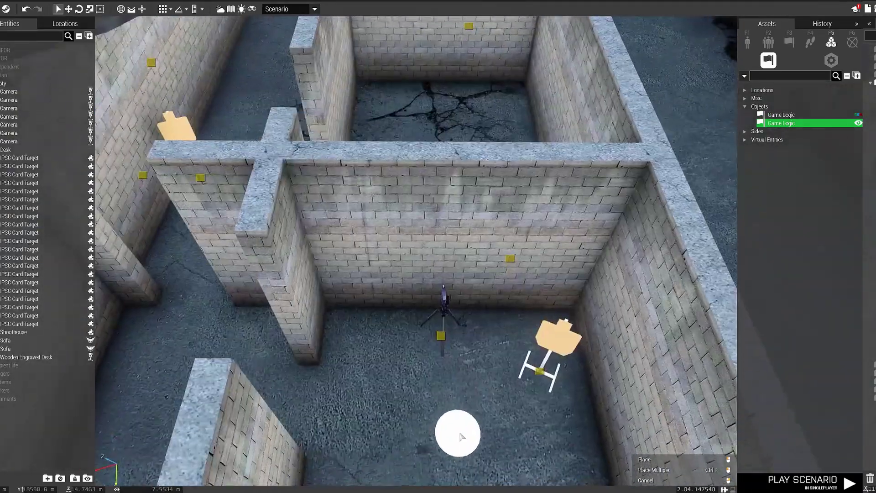
left_click(449, 362)
scroll(450, 379, "up", 5)
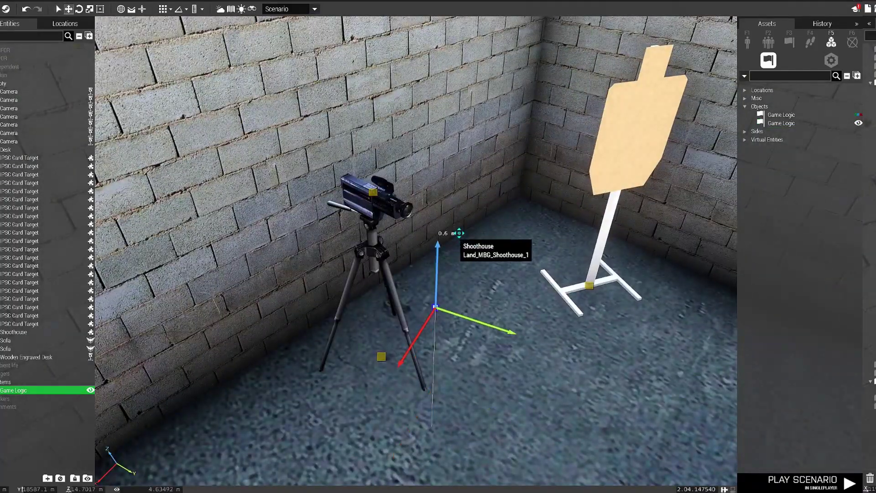
- Raise the Game Logic to the camera's lens height and shift it horizontally into line with the lens
left_click_drag(459, 233, 446, 110)
right_click_drag(446, 110, 390, 341)
key("d")
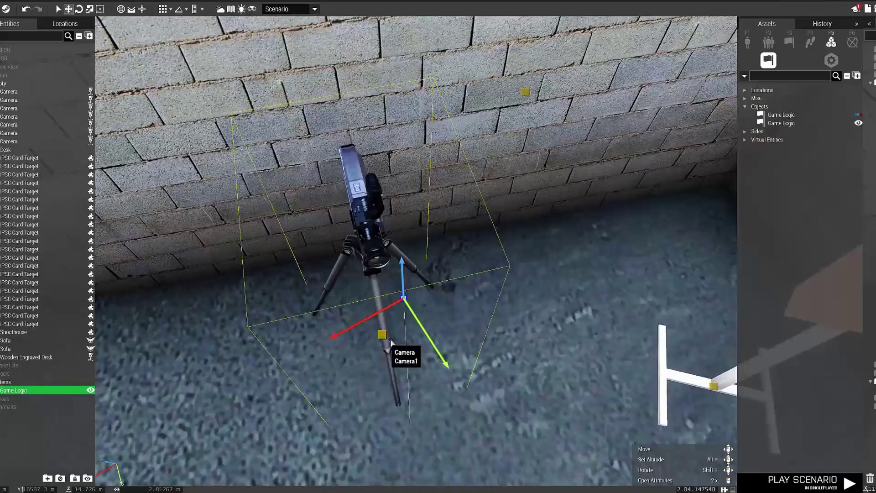
left_click_drag(407, 300, 383, 288)
key("a")
right_click_drag(384, 270, 578, 170)
key("w")
key("s")
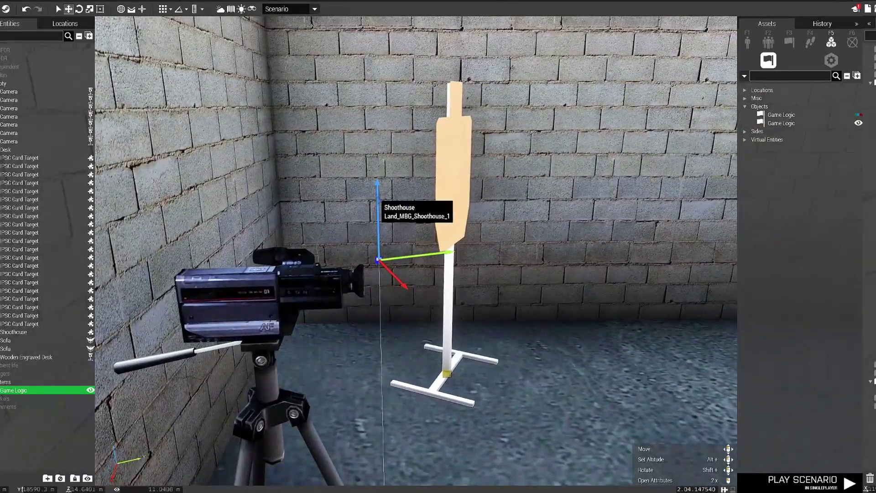
- Switch the transform widget's coordinate space and align the Game Logic with the camera lens and its viewing direction
right_click_drag(376, 197, 2, 308)
key("d")
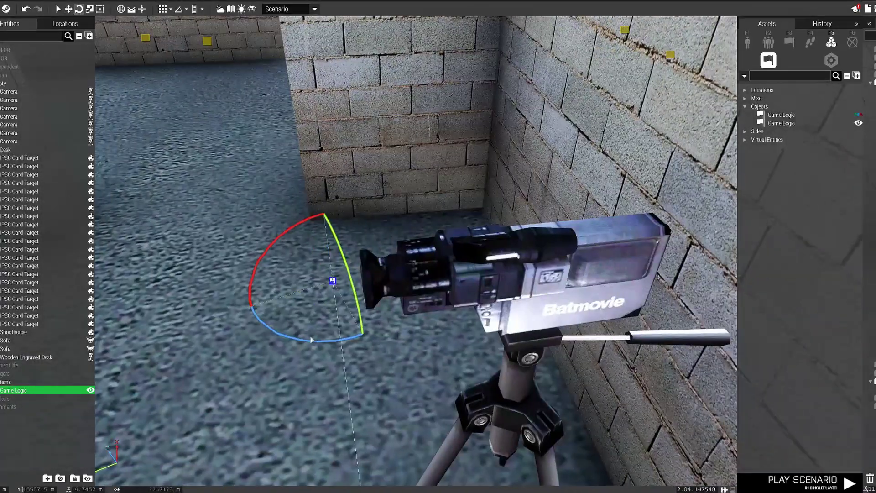
right_click_drag(327, 348, 381, 356)
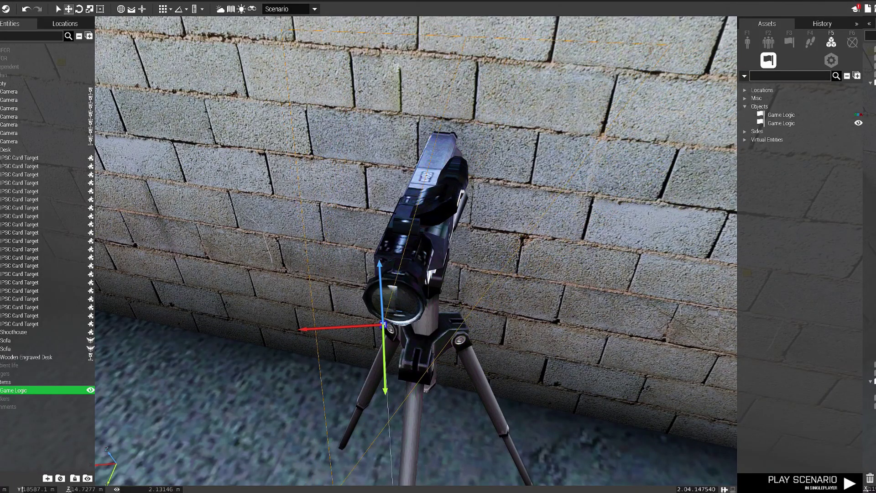
left_click(121, 11)
right_click_drag(155, 64, 336, 194)
key("a")
left_click_drag(350, 278, 404, 492, "shift")
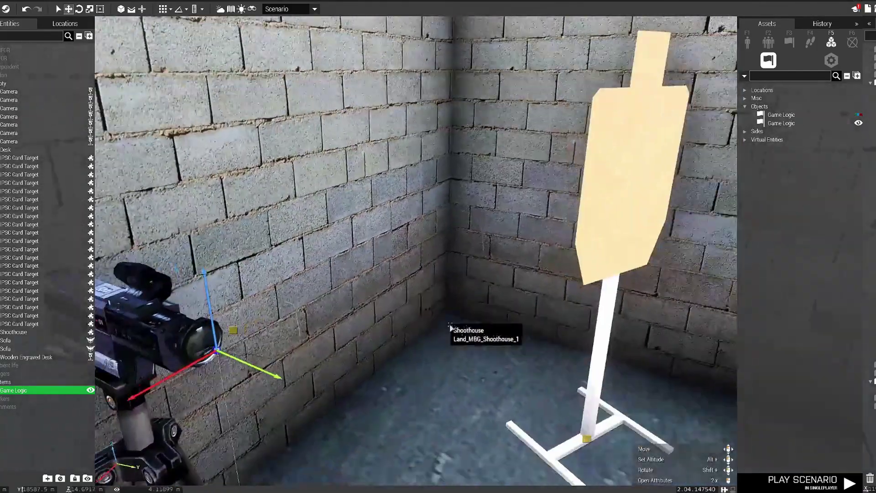
- Give the Game Logic at the corner camera's lens the variable name CAMERASOURCE_1
key("3")
key("d")
right_click_drag(560, 274, 266, 373)
key("q")
key("s")
key("2")
key("d")
key("q")
key("d")
double_click(243, 291)
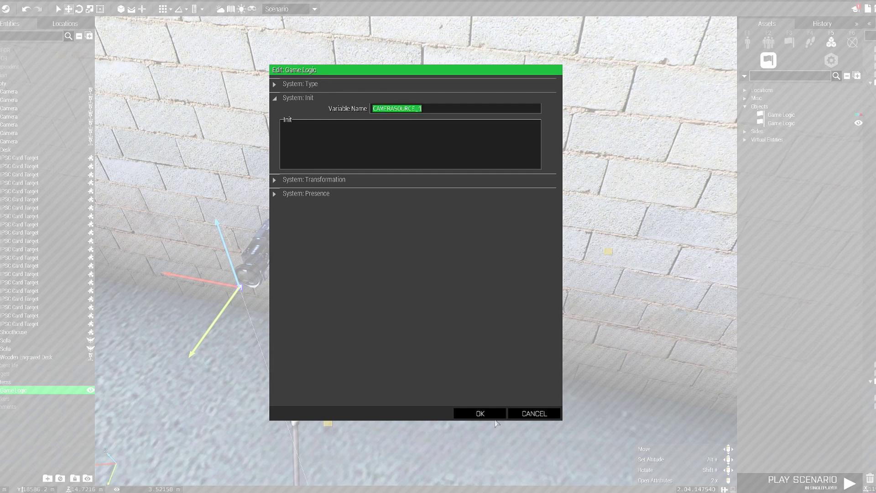
left_click(480, 414)
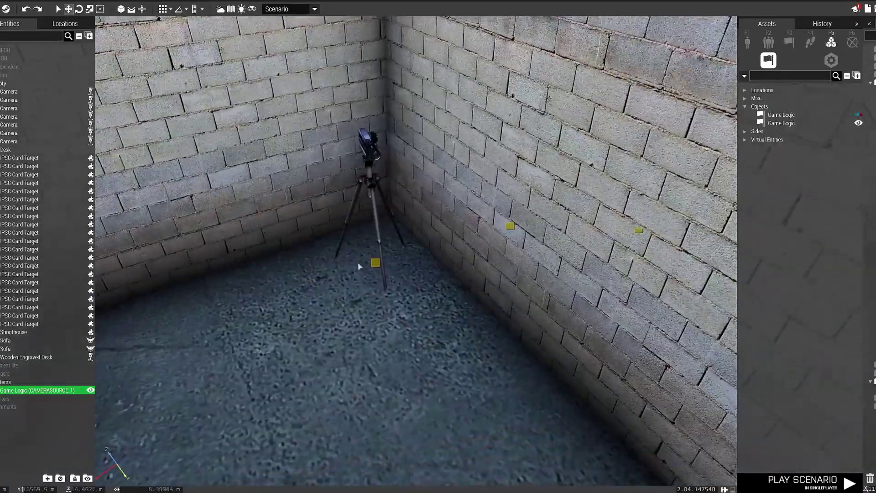
- Paste a copy of the named Game Logic beside the next corner camera and move it onto the lens
key("ctrl+v")
right_click_drag(391, 290, 466, 347)
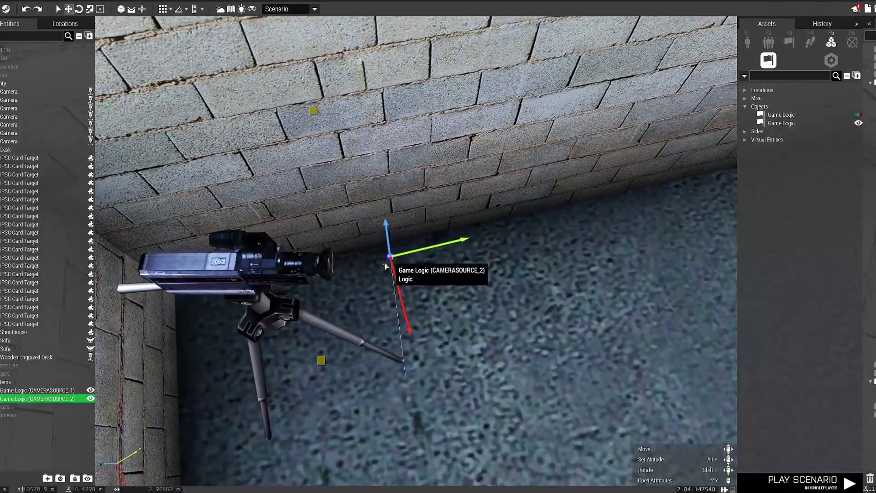
left_click_drag(386, 265, 335, 268)
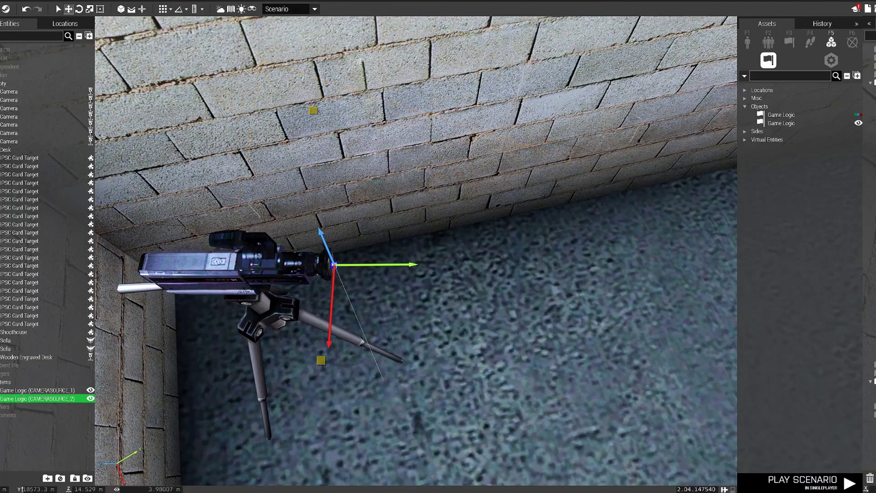
right_click_drag(424, 283, 116, 182)
key("s")
key("d")
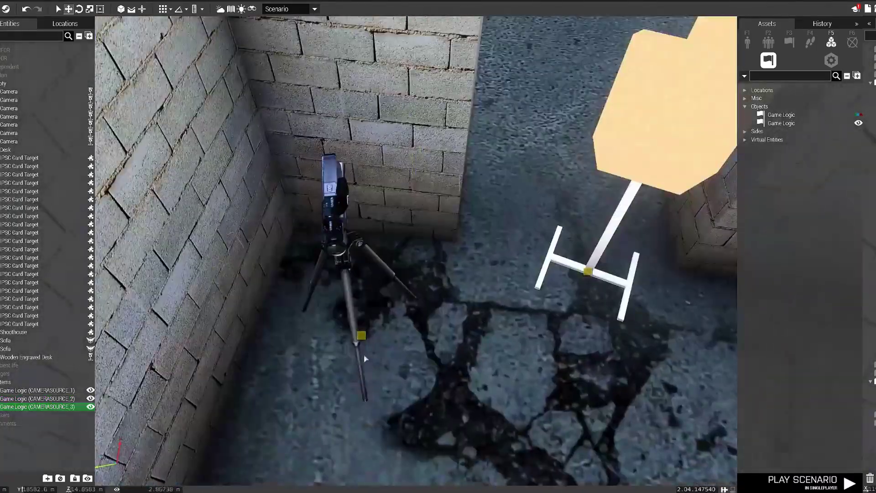
- Paste another Game Logic copy at the camera on the cracked floor, rotate it to the viewing direction and position it at the lens
key("ctrl+v")
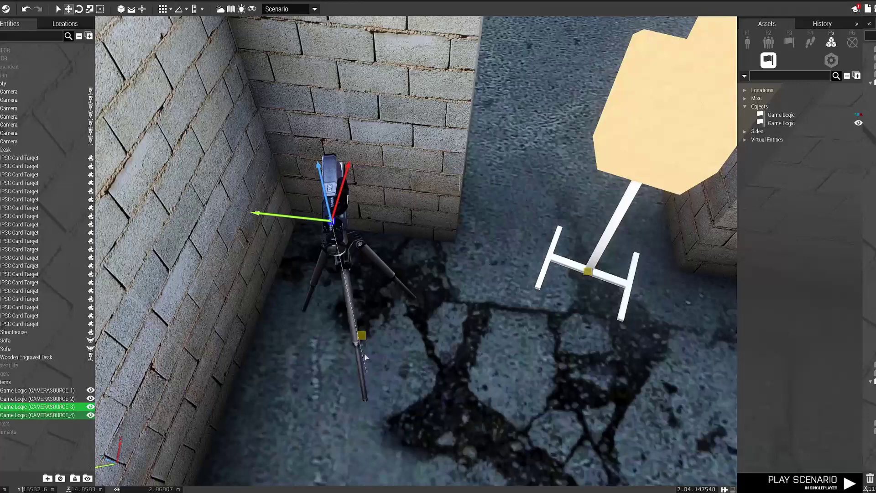
left_click_drag(332, 221, 335, 326, "shift")
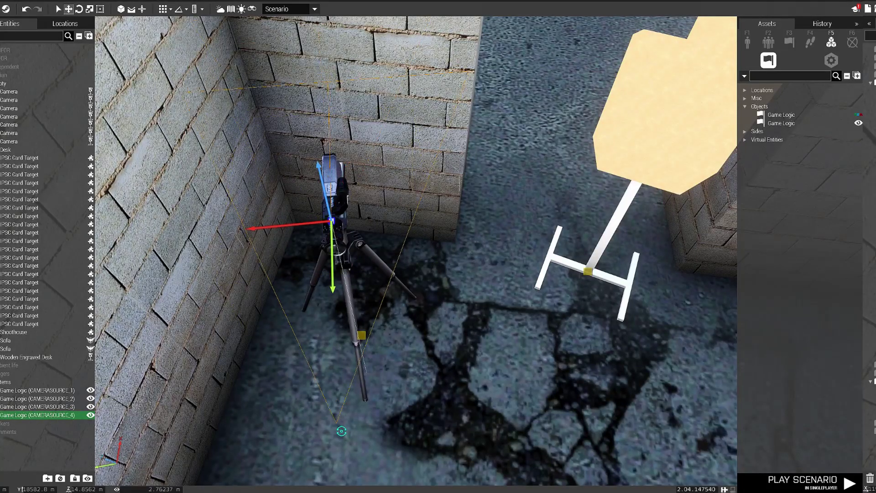
left_click_drag(337, 225, 340, 262)
right_click_drag(465, 251, 209, 209)
key("d")
right_click_drag(347, 270, 197, 256)
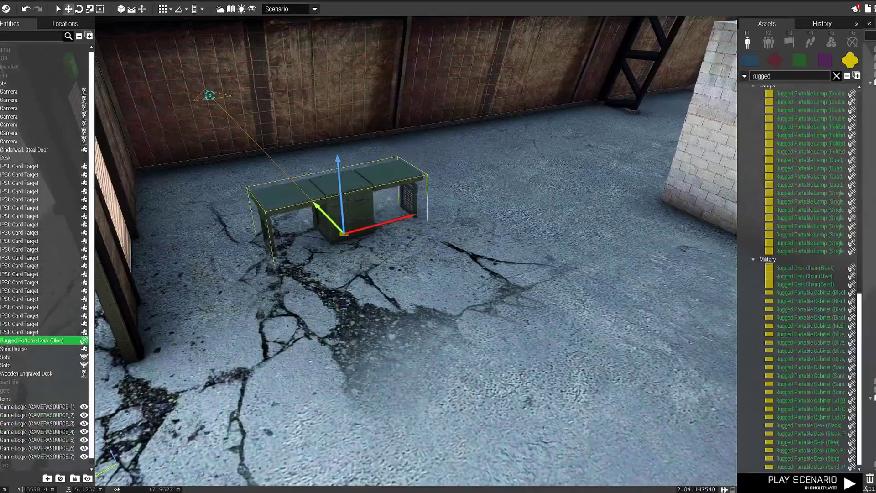
- Position the Rugged Portable Desk (Olive) in the hangar and arrange Rugged Dual Screen (Horizontal) stands in a curve behind it
left_click_drag(210, 96, 210, 96, "shift")
left_click_drag(377, 184, 452, 387)
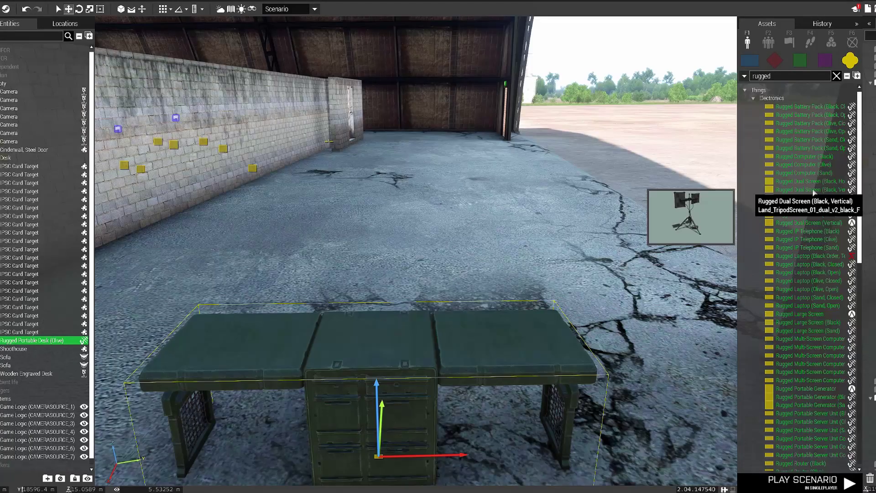
left_click(808, 198)
left_click(502, 297)
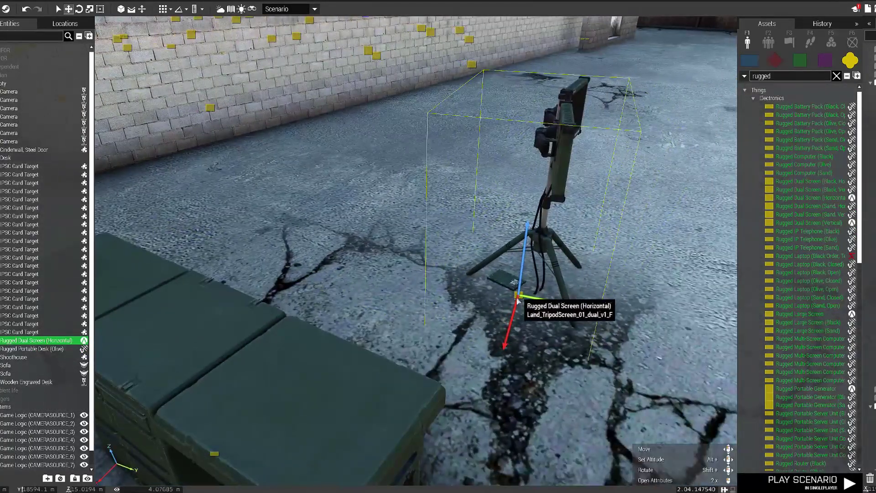
left_click_drag(513, 299, 442, 387)
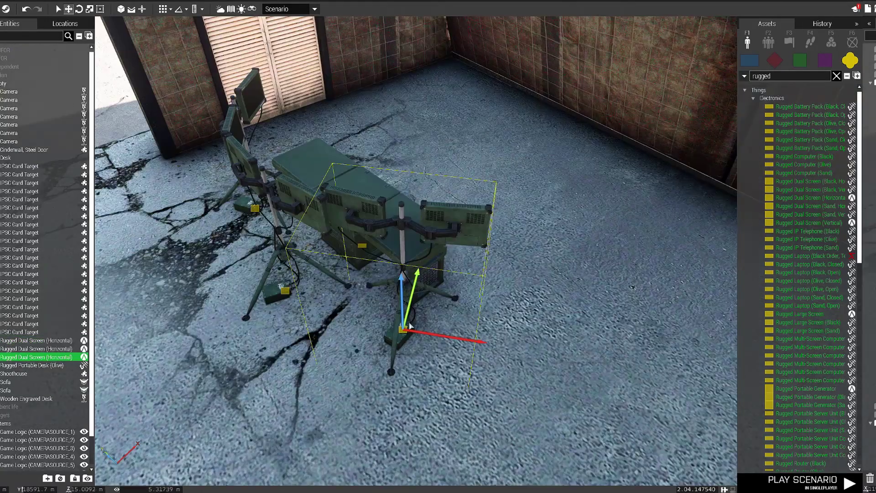
left_click_drag(410, 326, 422, 348)
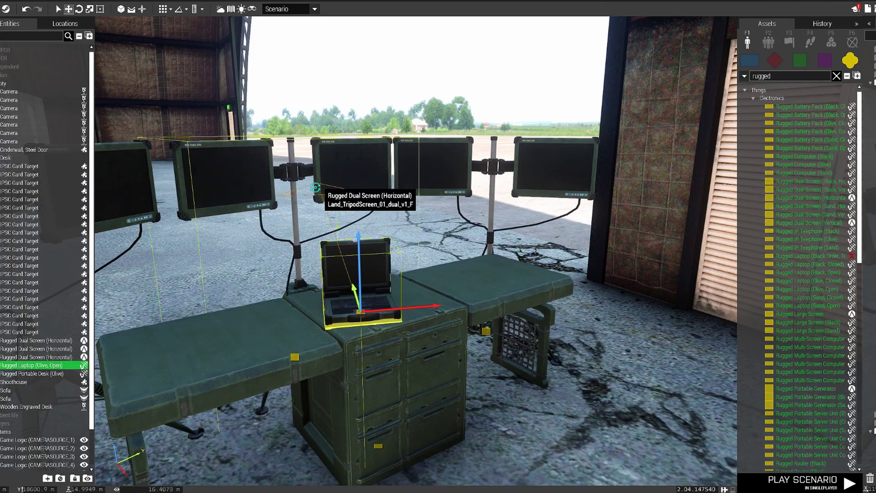
- Reposition the Rugged Laptop (Olive, Open) on the desk and place a Rugged Multi-Screen Computer beside it
left_click_drag(361, 297, 340, 320)
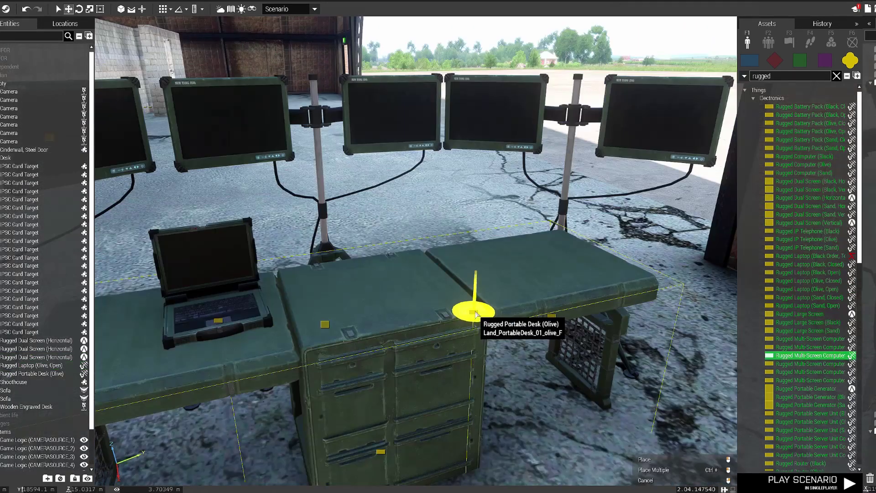
left_click(475, 292)
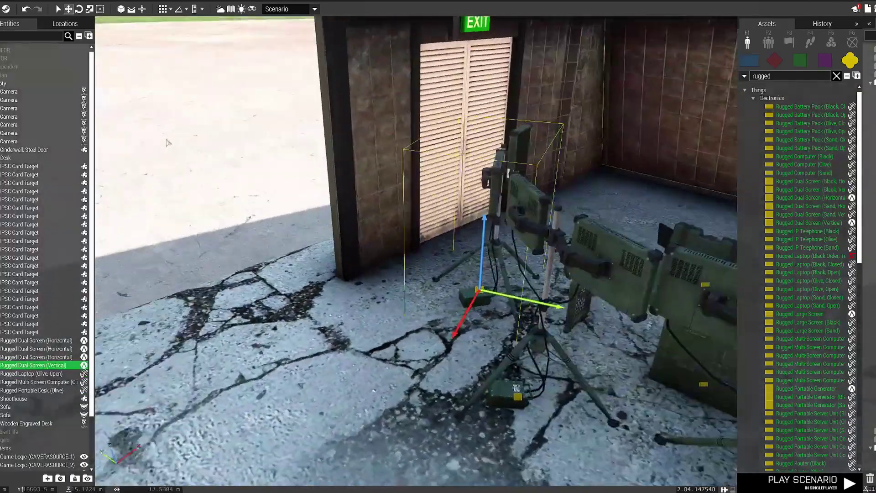
- Fine-tune the position of the Rugged Dual Screen (Horizontal) next to the vertical screen stand
right_click_drag(168, 142, 298, 321)
left_click(401, 378)
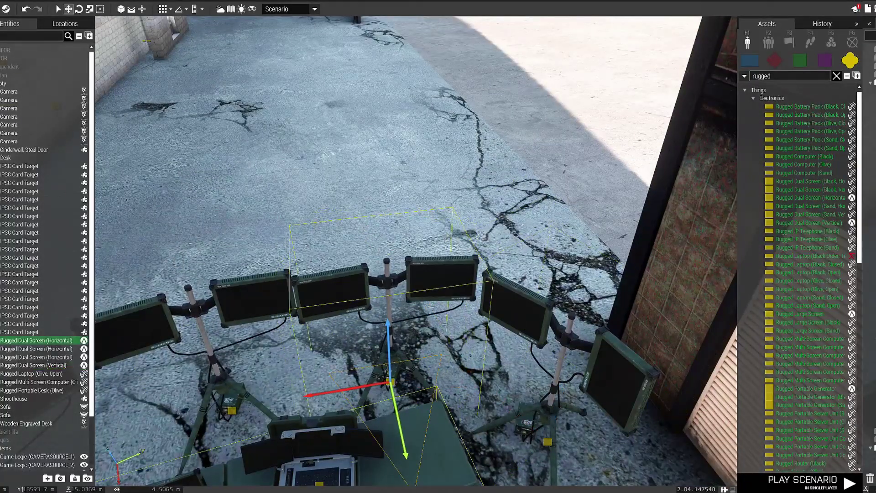
left_click_drag(394, 381, 395, 382)
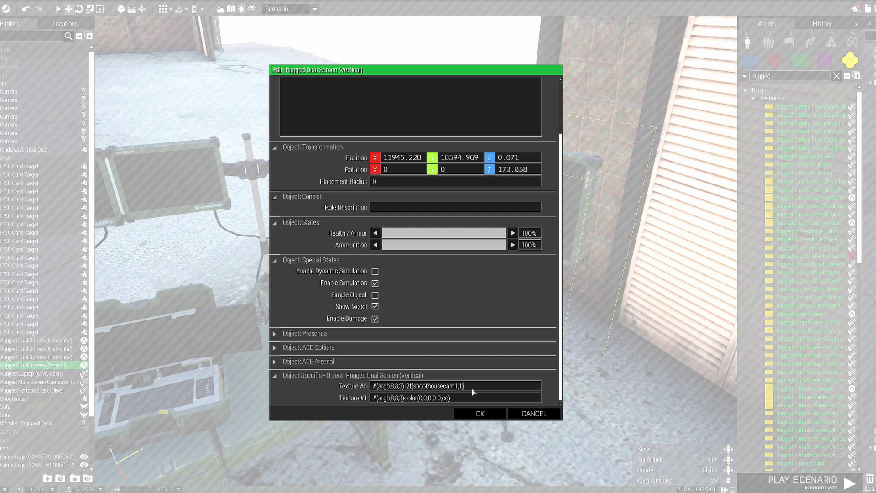
- Copy the texture string #(argb,8,8,3)r2t(shoothousecam1,1) from Texture #0 of the Rugged Dual Screen (Vertical) and accept its attributes
triple_click(472, 386)
key("ctrl+c")
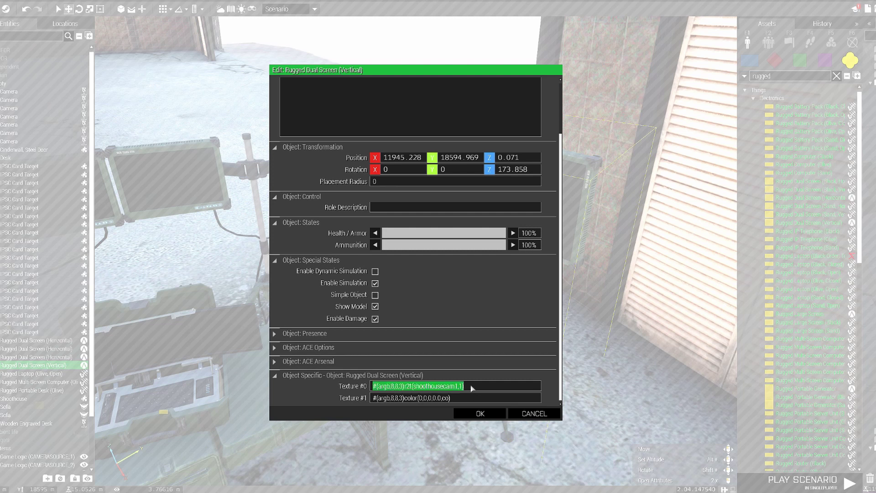
left_click(478, 414)
- Set the adjacent horizontal dual screen's Texture #0 to #(argb,8,8,3)r2t(shoothousecam3,1) and Texture #1 to #(argb,8,8,3)r2t(shoothousecam2,1)
double_click(424, 182)
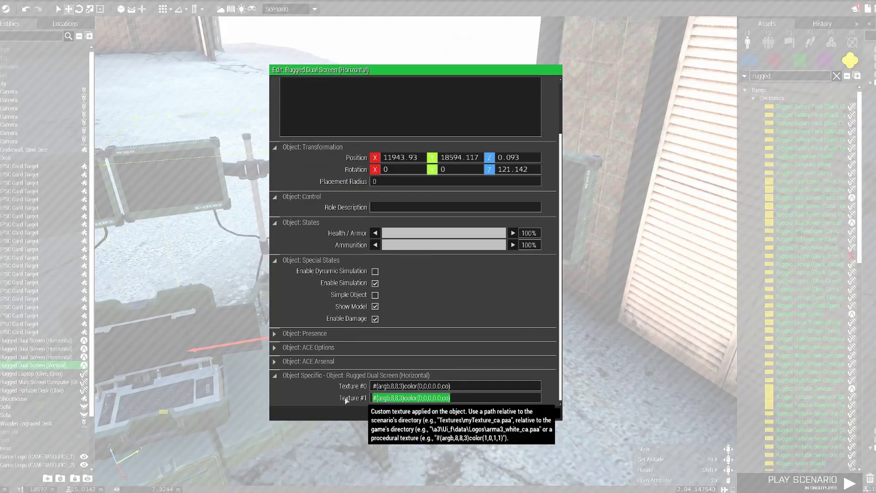
left_click(462, 389)
key("ctrl+a")
key("ctrl+v")
left_click_drag(458, 387, 455, 386)
type("3")
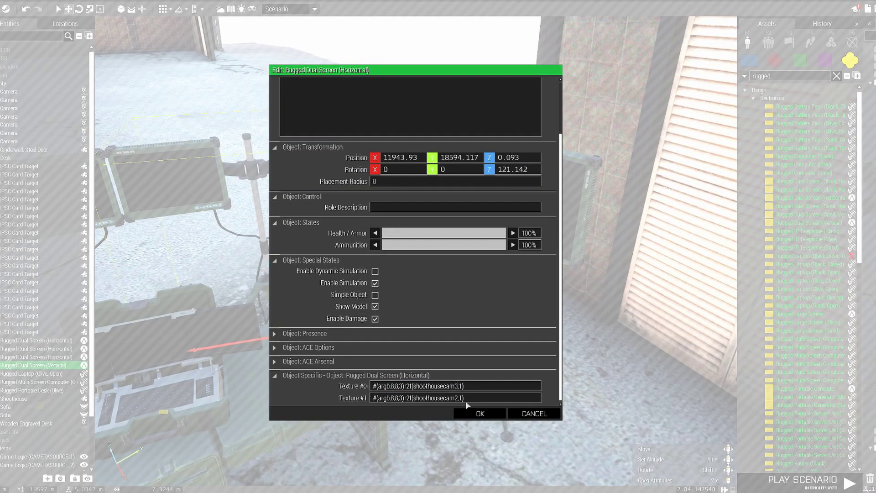
left_click(478, 414)
- Set the middle dual screen's Texture #1 to #(argb,8,8,3)r2t(shoothousecam4,1) and assign camera feed textures on the remaining horizontal dual screen
double_click(310, 201)
triple_click(464, 388)
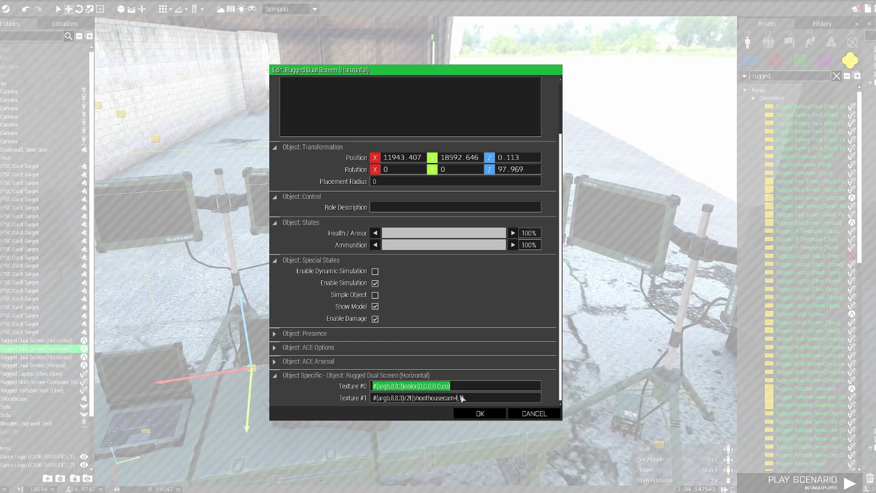
left_click(479, 414)
double_click(479, 417)
scroll(438, 319, "down", 5)
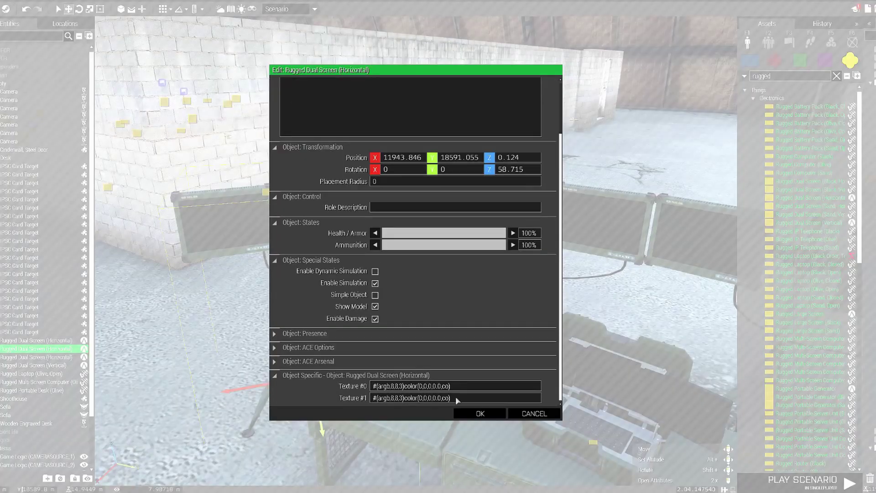
left_click(479, 414)
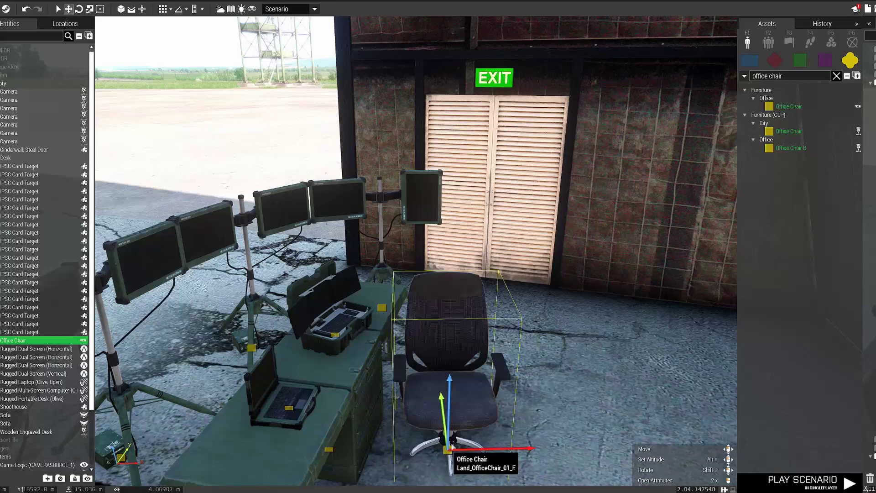
- Rotate the Office Chair to face the desk and save the scenario
left_click_drag(481, 407, 501, 412, "shift")
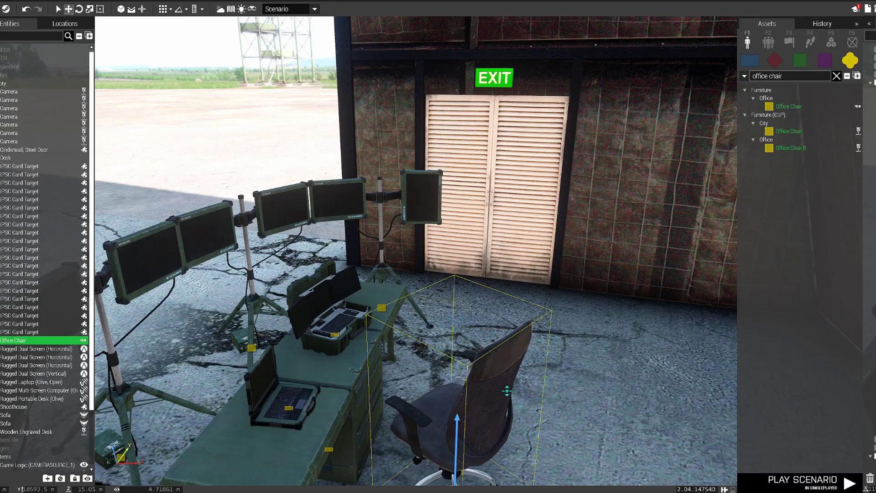
right_click_drag(508, 390, 516, 424)
left_click(571, 383)
mouse_move(571, 384)
right_mouse_down()
mouse_move(489, 376)
mouse_move(575, 383)
right_mouse_up()
key("d")
key("ctrl+s")
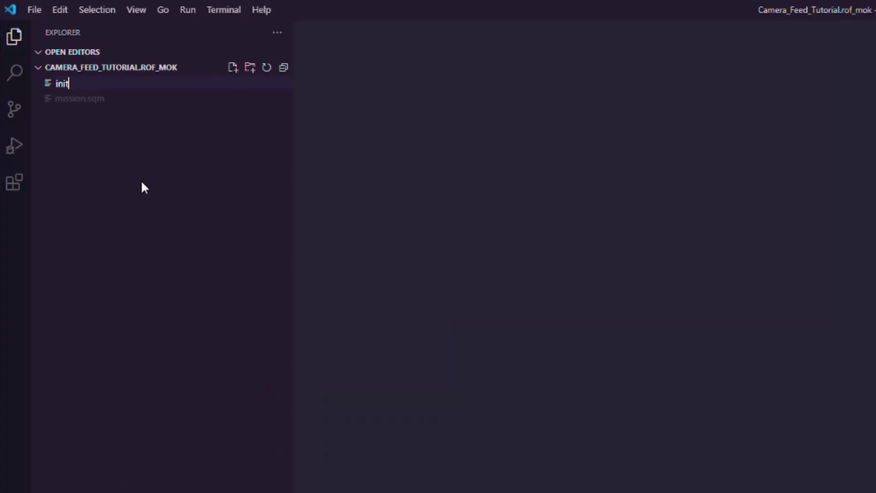
- In Visual Studio Code, create initCameras.sqf in the Camera_Feed_Tutorial mission folder and enter CAMERASOURCE_1 on the first line
type("tCameras.sqf")
key("Return")
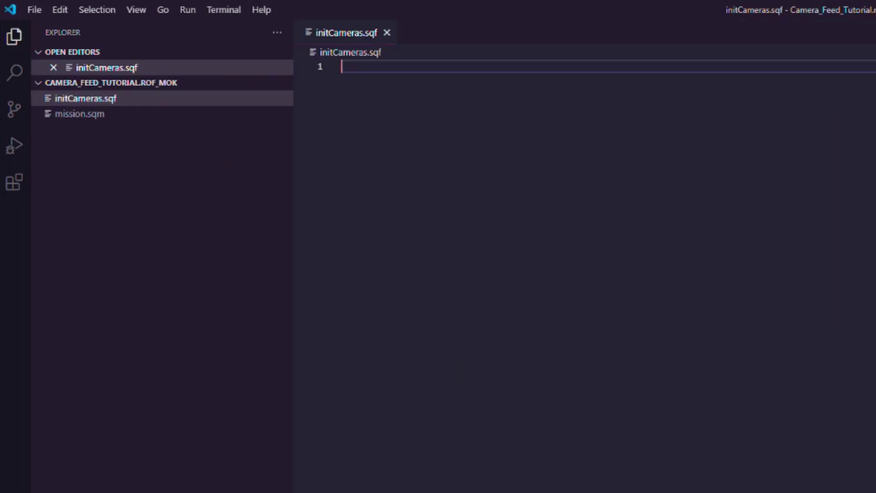
type("CAMERASOURCE_1")
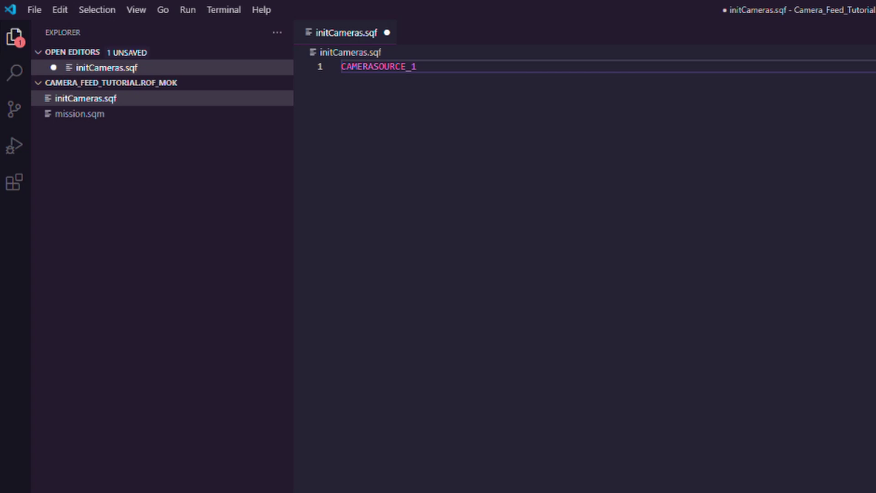
key("Return")
type("CAME")
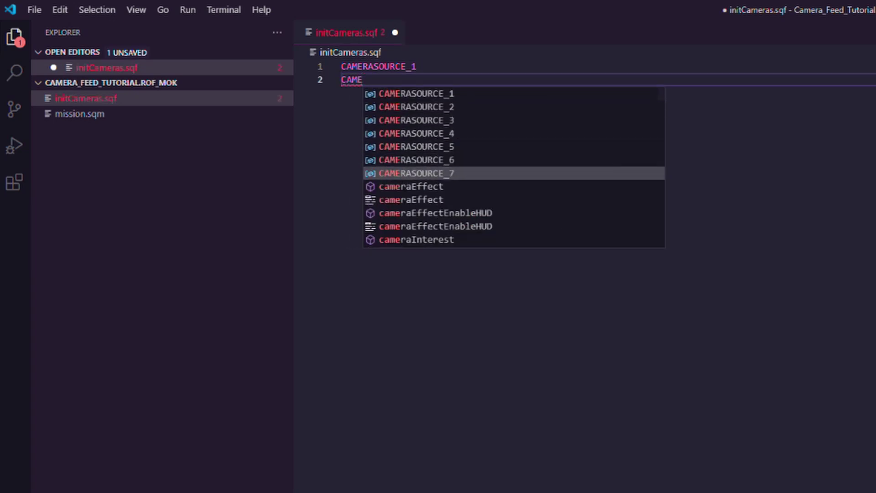
key("Escape")
key("BackSpace")
key("BackSpace")
key("BackSpace")
key("BackSpace")
key("BackSpace")
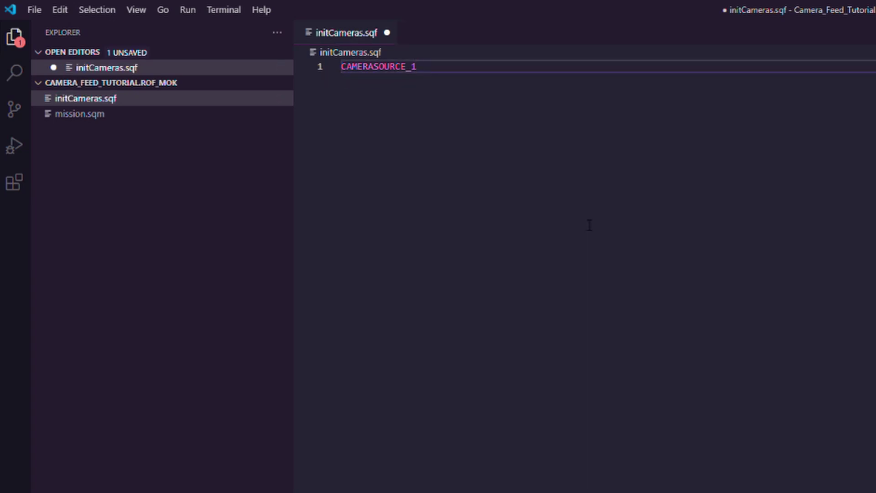
- Open an array before CAMERASOURCE_1 with an empty single-quoted string and a comma as its first element
key("Home")
type("[]")
key("BackSpace")
type("''")
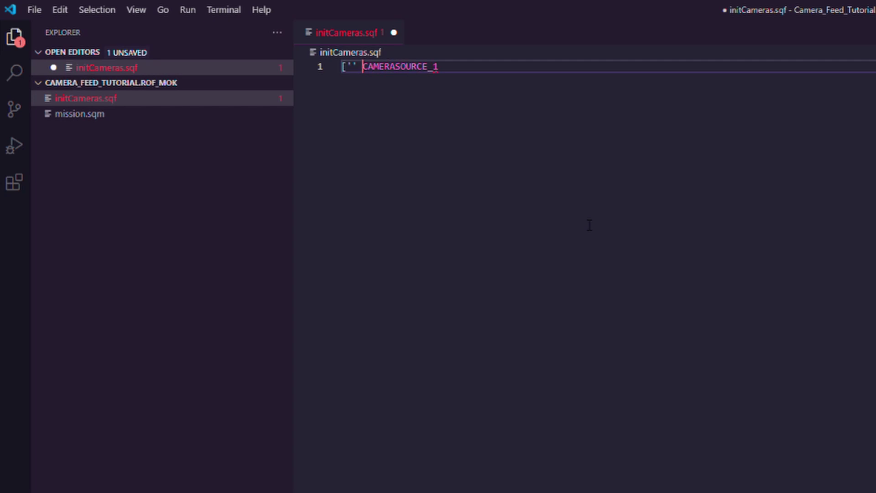
key("BackSpace")
type(",")
key("Left")
key("Left")
key("Left")
key("Left")
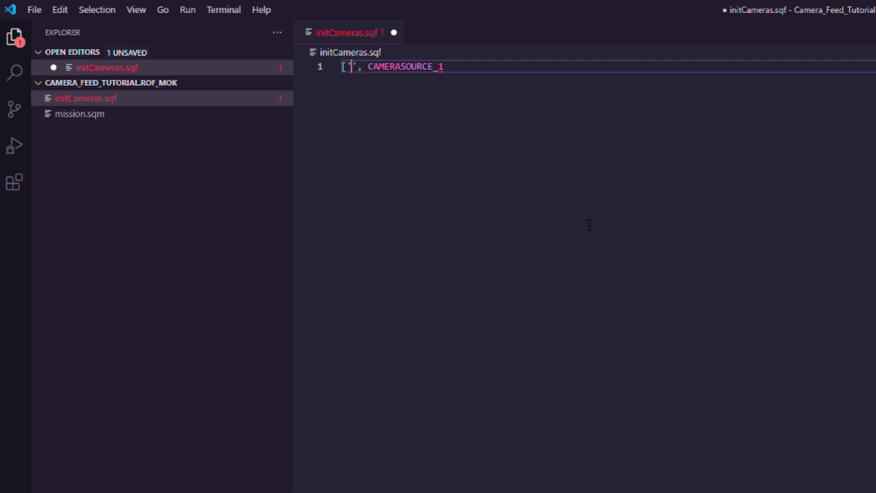
type("camerafeed1")
key("ctrl+BackSpace")
left_click(575, 90)
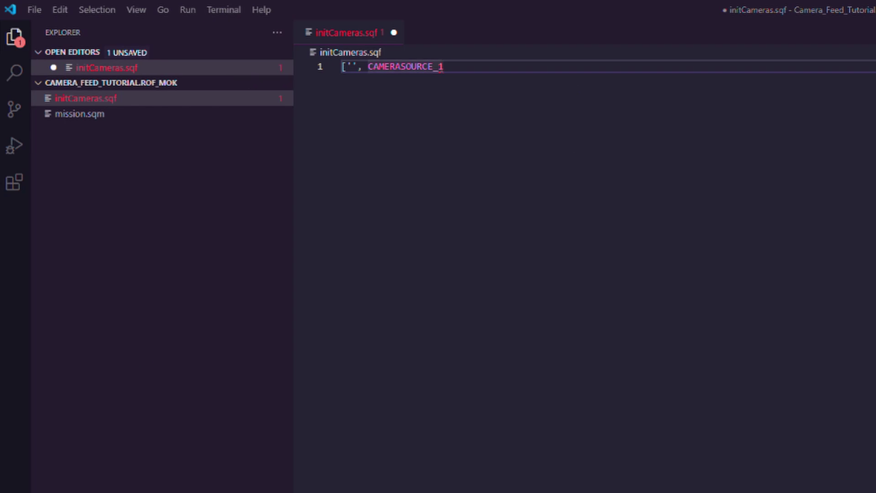
- Fill the empty string in the array with shoothousecam1
key("Left")
key("Left")
key("Left")
key("Left")
type("shoo")
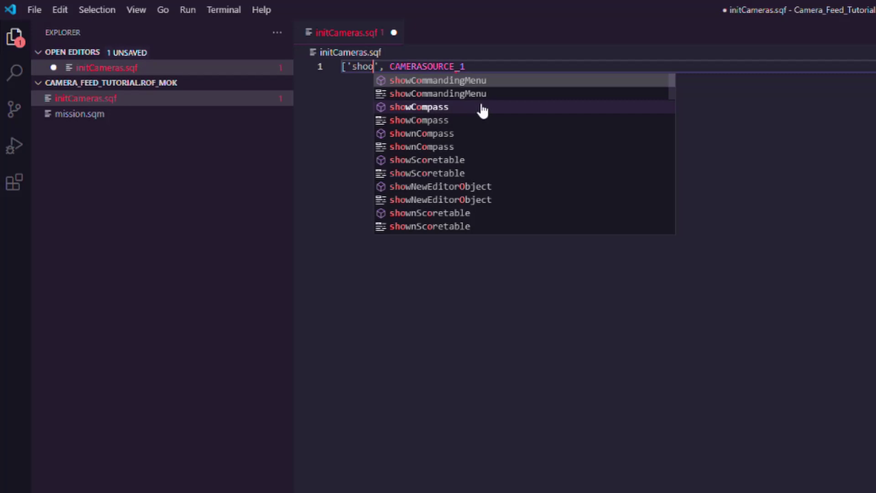
type("thousecam1")
- Close the array after CAMERASOURCE_1, add execVM 'createShoothouseCamera.sqf'; and save initCameras.sqf
type("] ex")
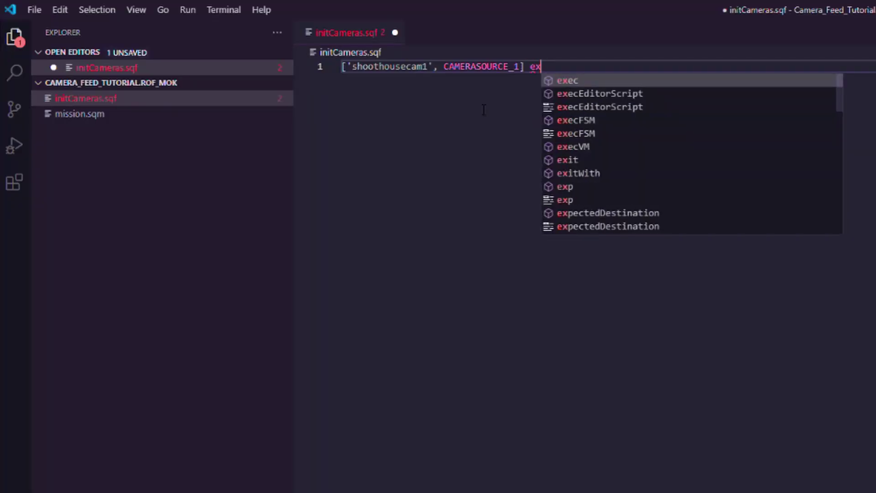
type("'createShoothouseCamera.sqf';")
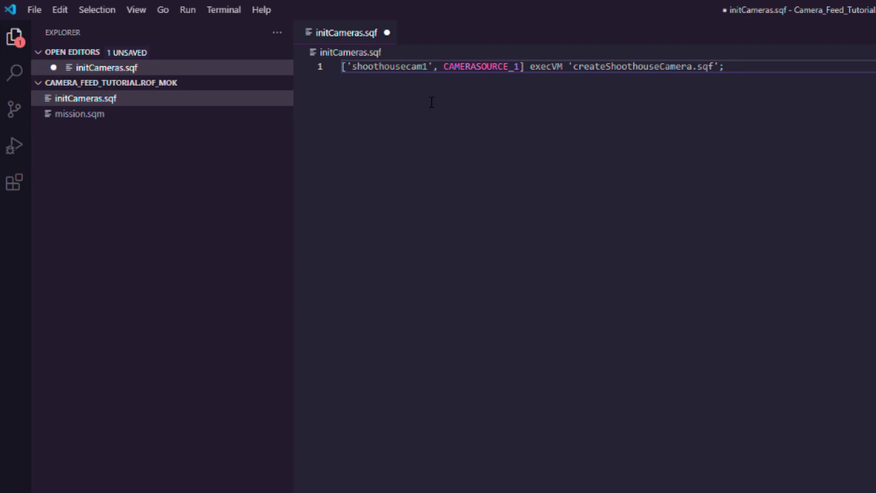
key("ctrl+s")
- Create a new file named createShoothouseCamera.sqf in the Camera_Feed_Tutorial mission folder
left_click(233, 83)
type("createShoothous")
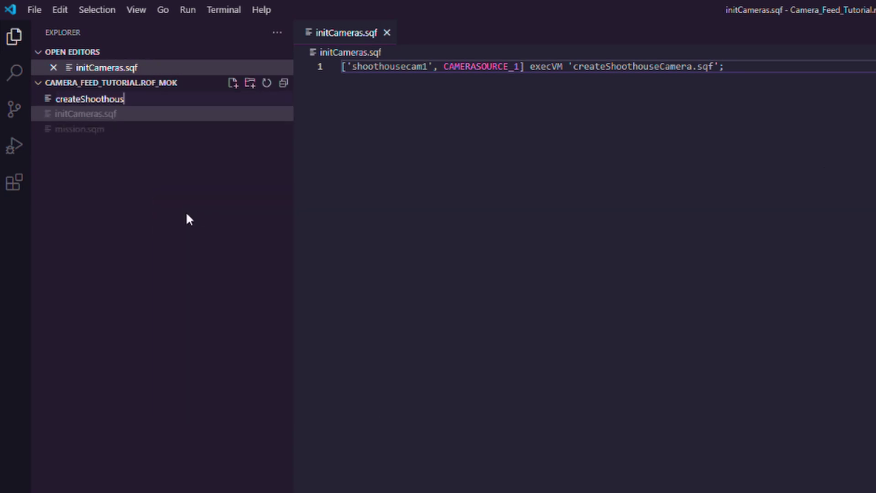
type("eCamera.sqf")
key("Return")
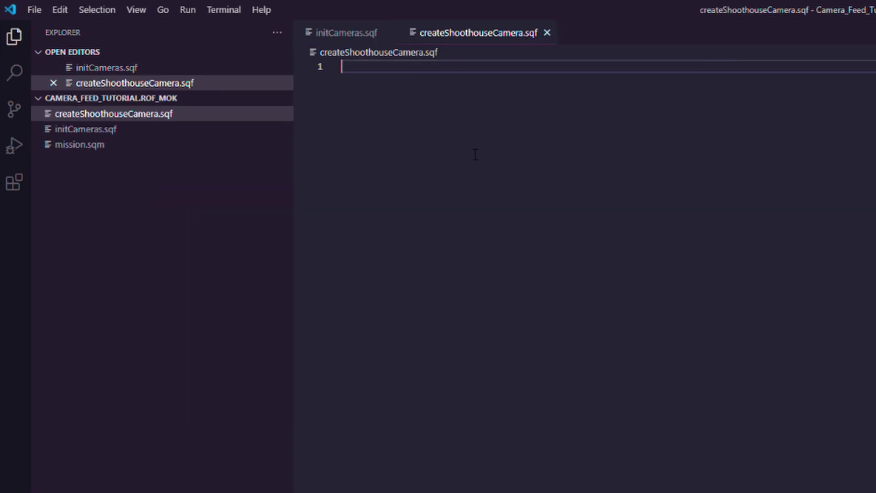
- Declare the script's parameters on the first line with params ['_pipTarget', '_source']; and leave a blank line below
type("params ['_pip")
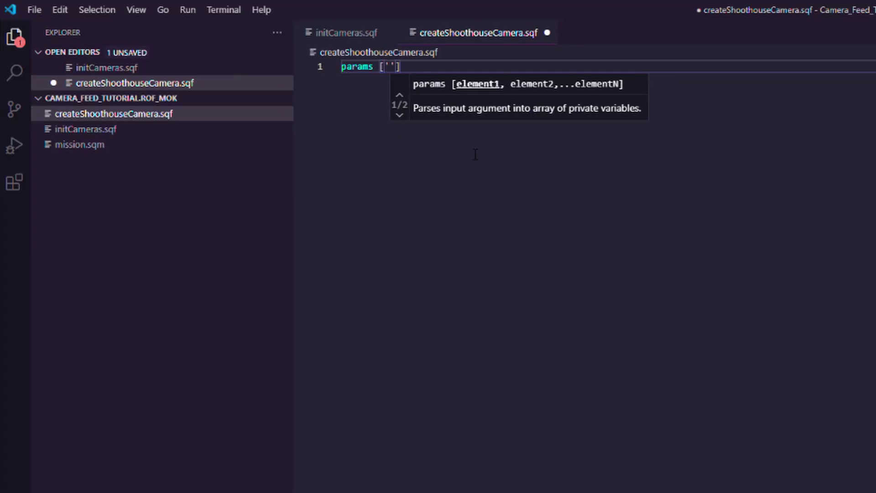
type("Target', '_")
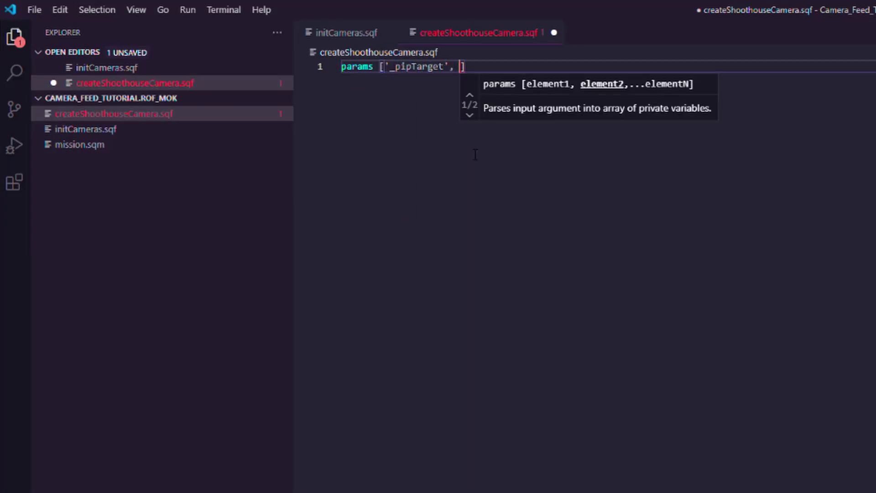
type("source'];")
key("Return")
key("Return")
- Add the line _cameraObject = 'camera' camCreate [0,0,0]; below the parameters
type("_cameraPb")
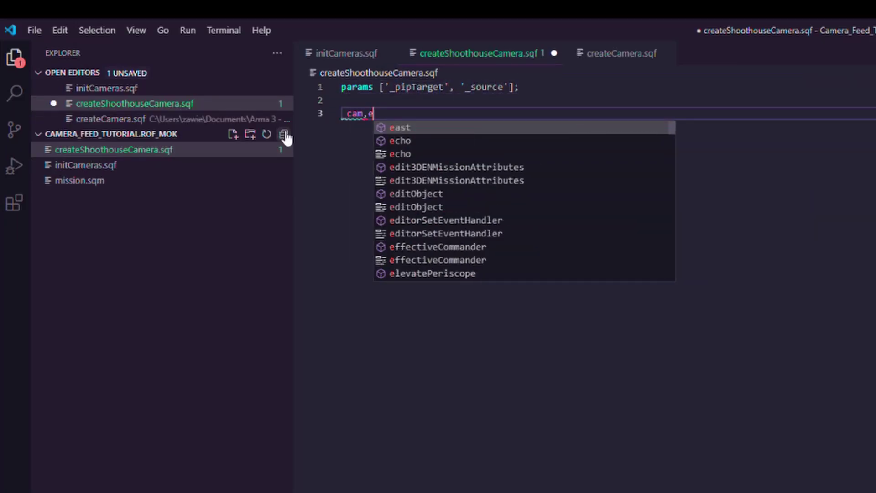
key("BackSpace")
key("BackSpace")
type("Object = '")
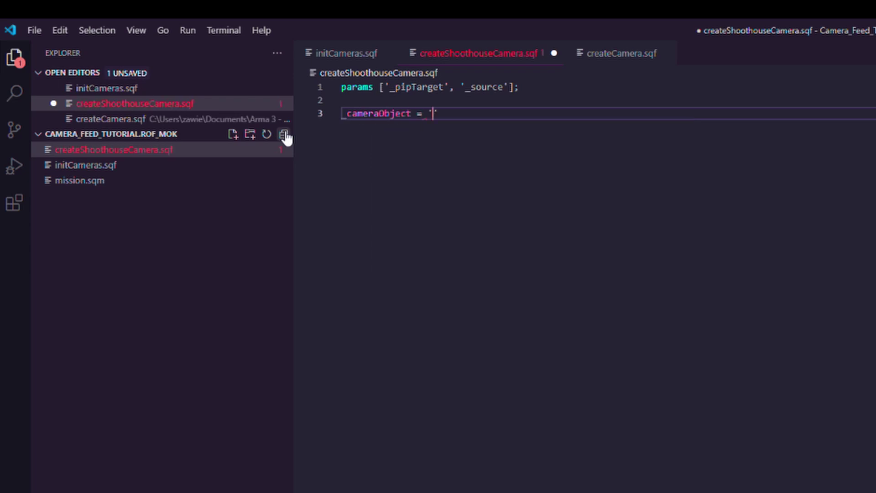
type("camera' camCreate [0,0,0];")
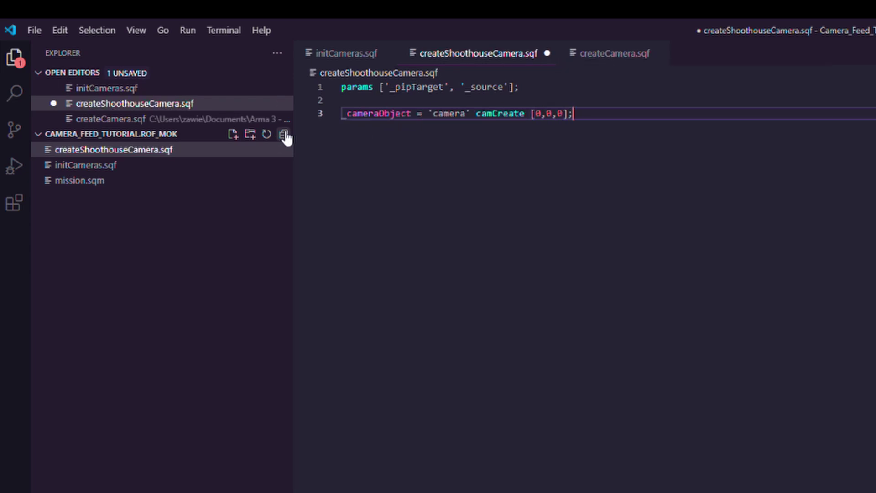
- Add the lines _dir = vectorDir _source; and _cameraObject setVectorDir _dir; below the camera creation
key("Return")
type("_")
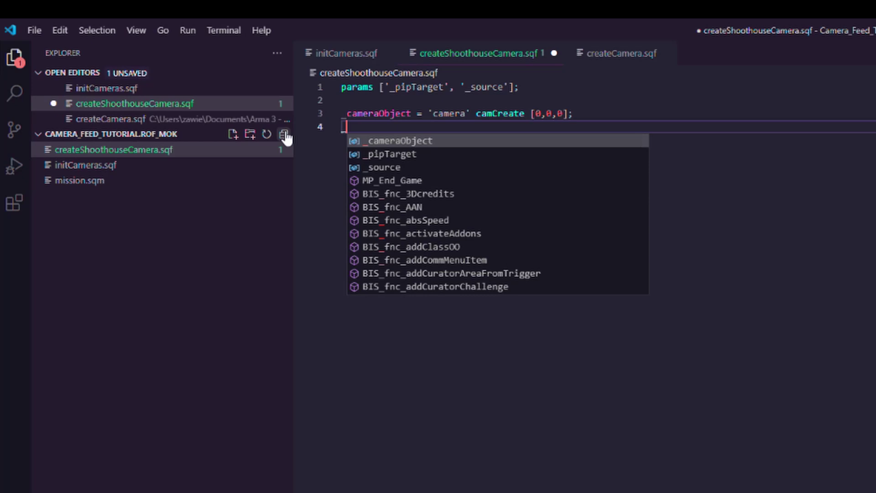
type("dir = ")
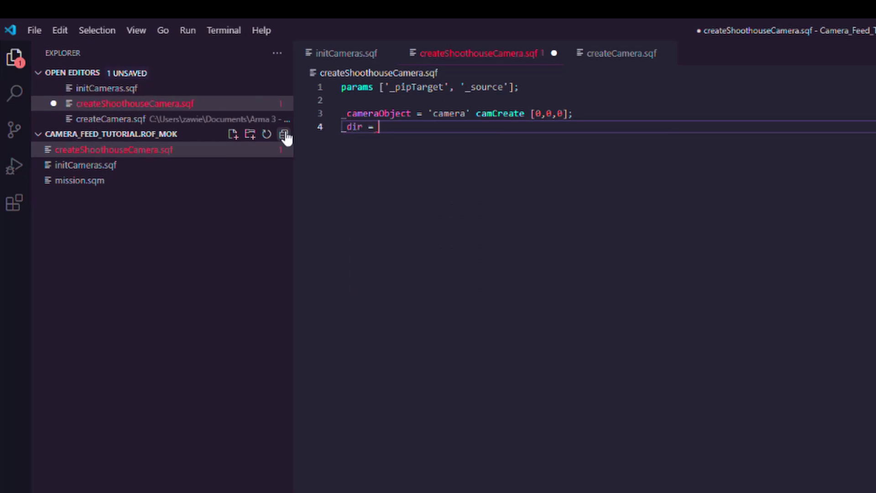
type("vectorDir _source;")
key("Return")
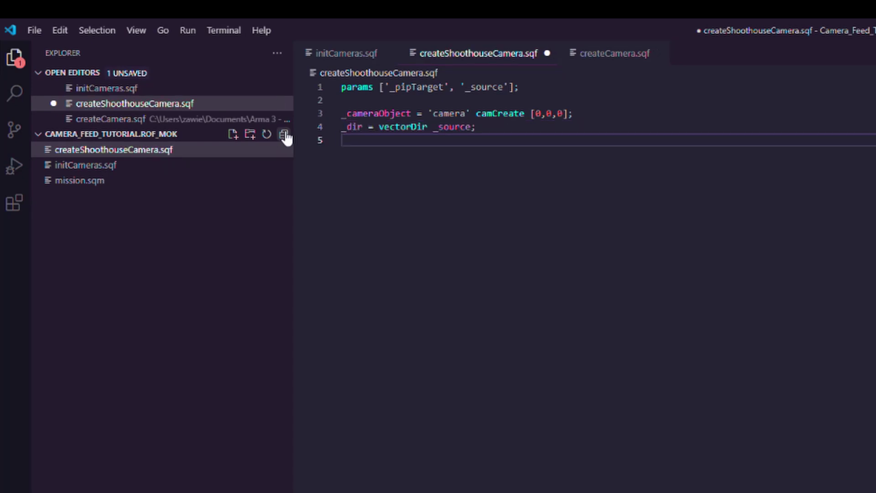
type("_cameraObject set")
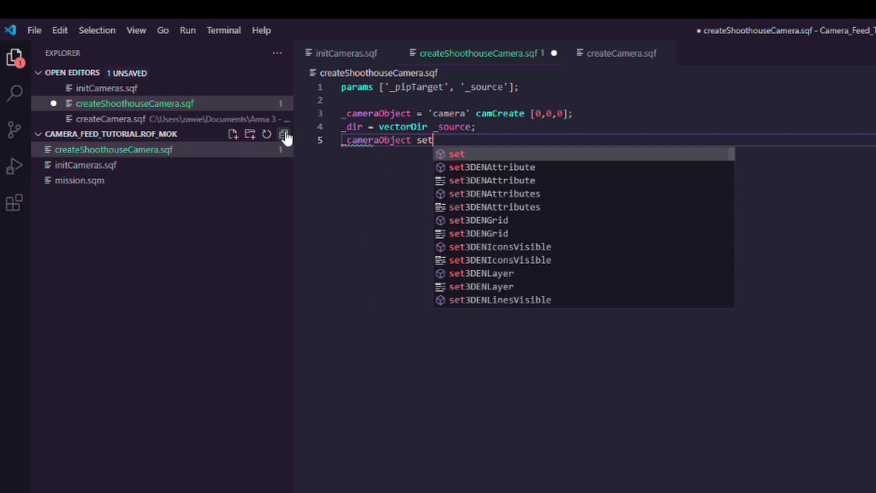
type("VectorDir -dir;")
key("Return")
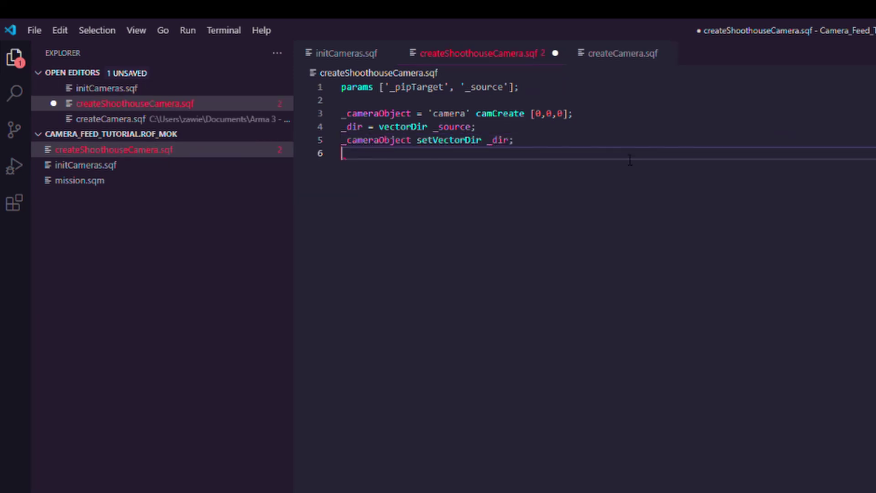
- Add the line _cameraObject cameraEffect ["Internal", "Back", _pipTarget]; followed by a blank line
type("_cameraObject")
type("cameraEffect [\"Internal\", \"Back\", _target];")
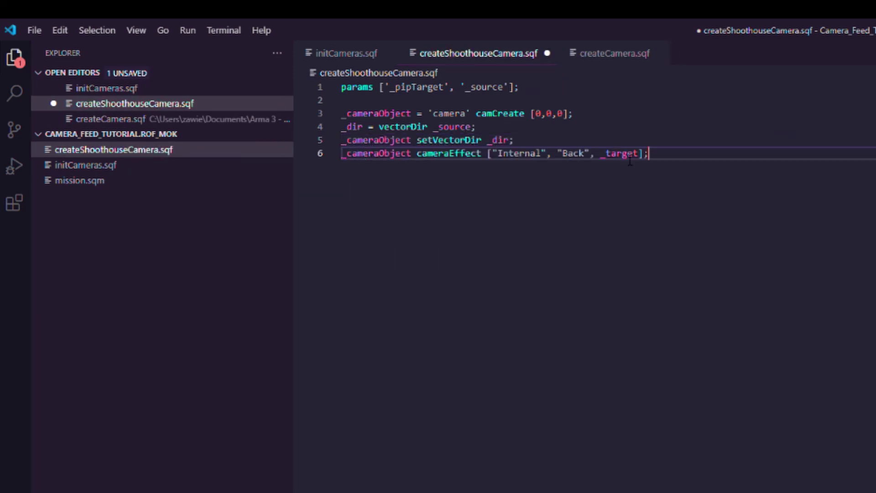
double_click(621, 154)
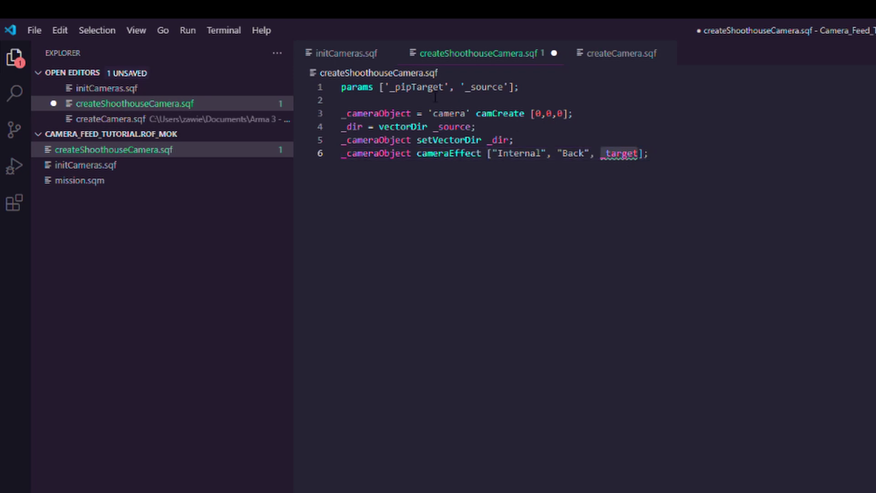
type("_pip")
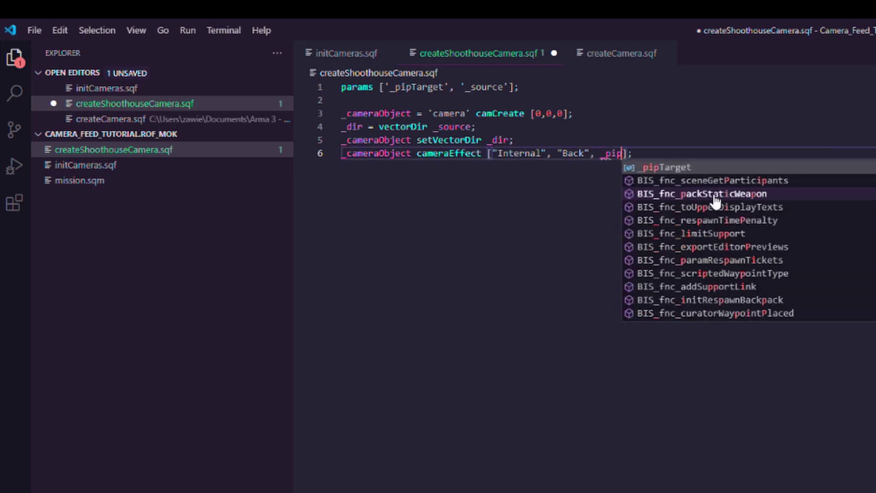
key("Tab")
key("End")
key("Return")
key("Return")
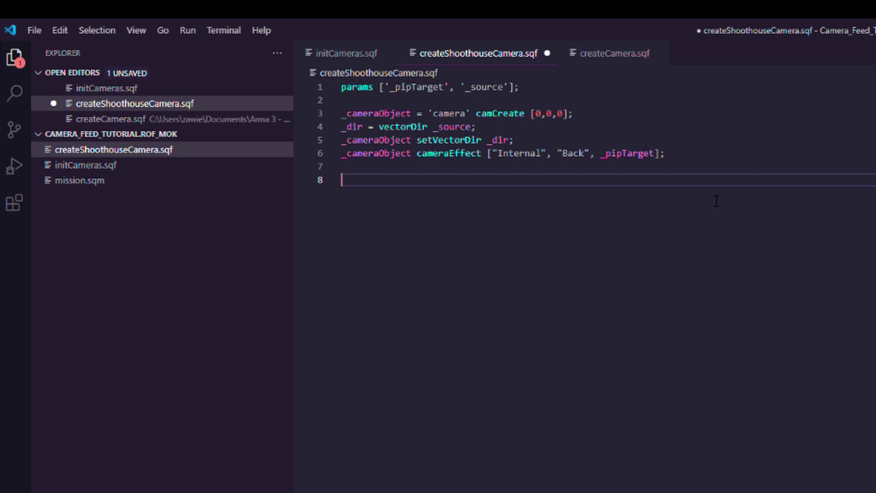
- Add _cameraObject setPosATL (getPosATL _source); as the script's last line and save createShoothouseCamera.sqf
type("_")
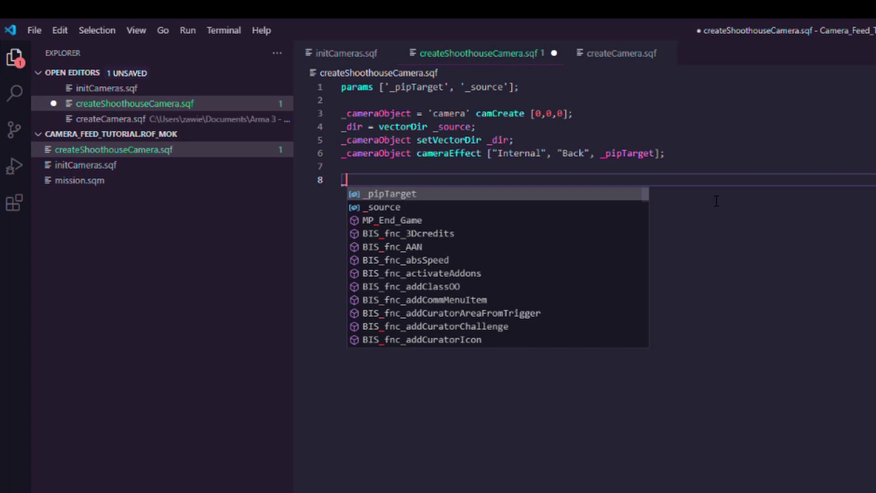
type("camera")
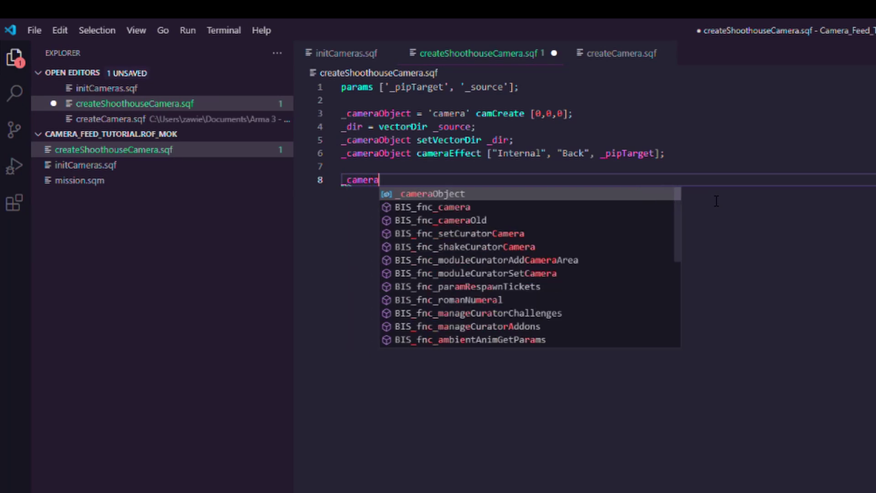
type("Object setP")
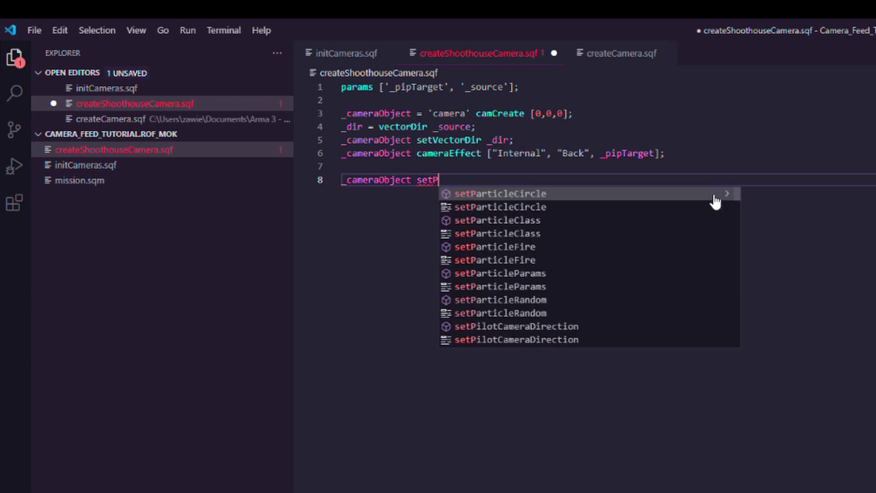
type("osATL")
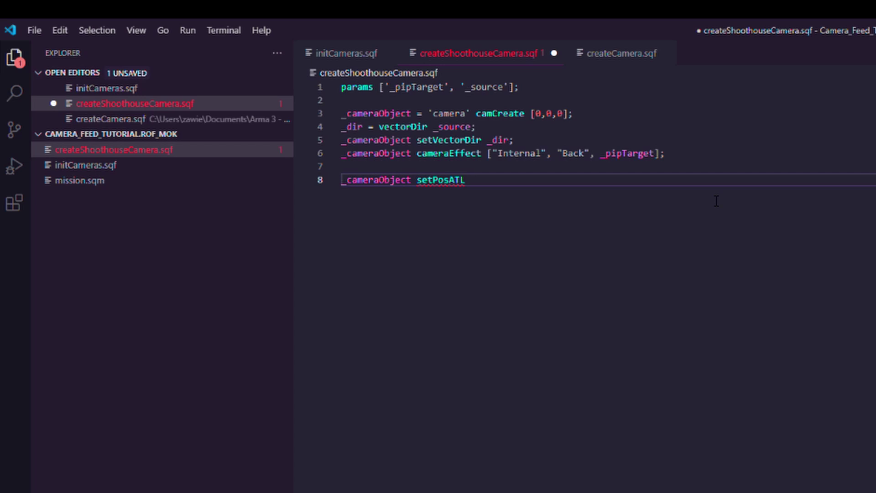
type(" (getPosATL")
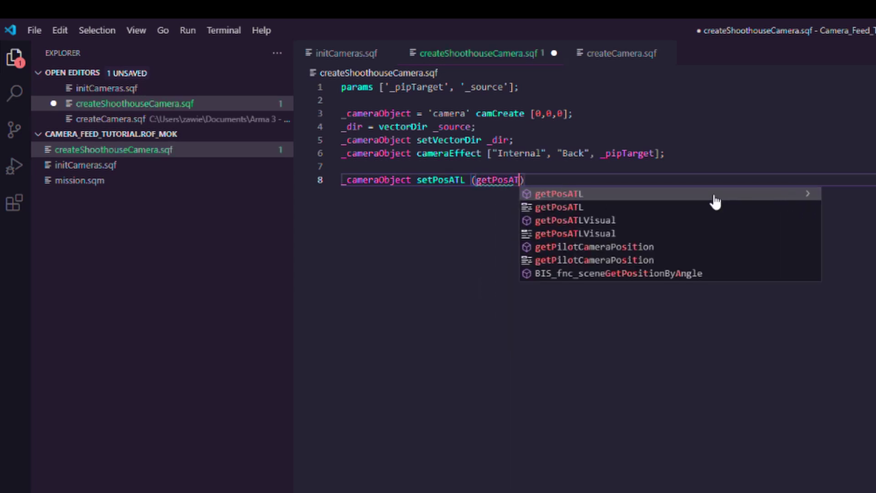
type(" _source);")
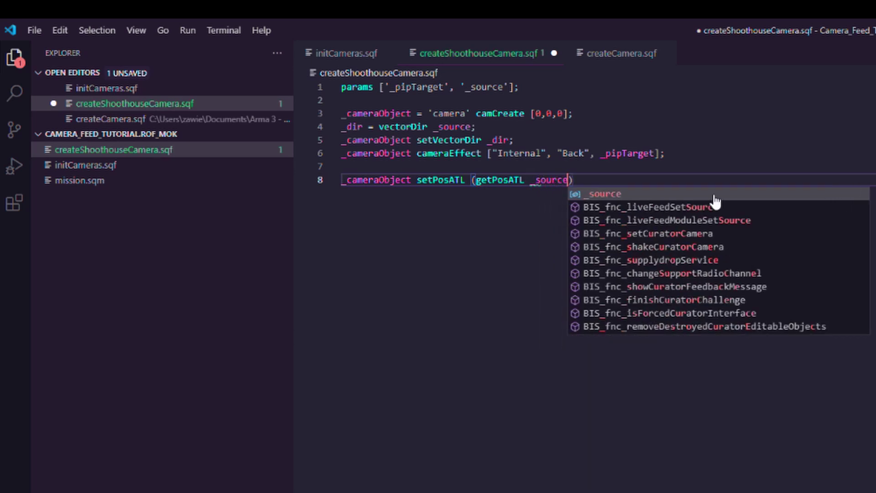
key("ctrl+s")
- Insert _cameraObject camSetFov 0.7; directly below the cameraEffect line and save the script
left_click(724, 159)
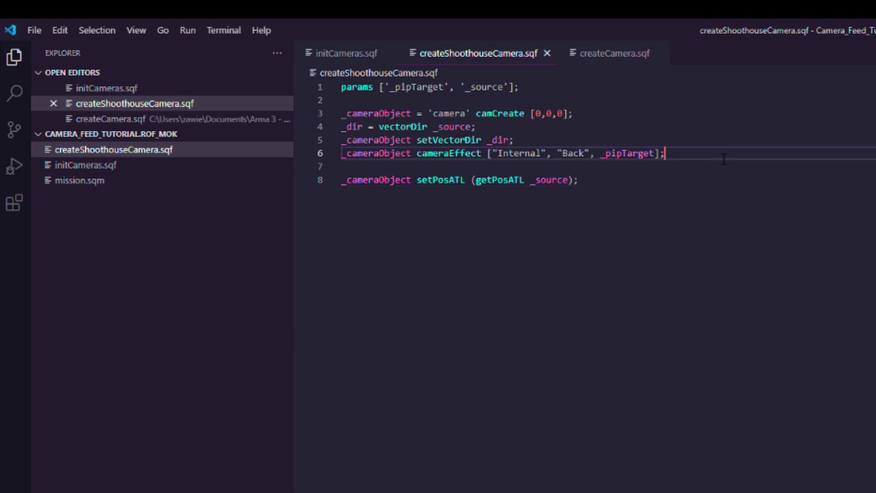
key("Return")
type("_camSet")
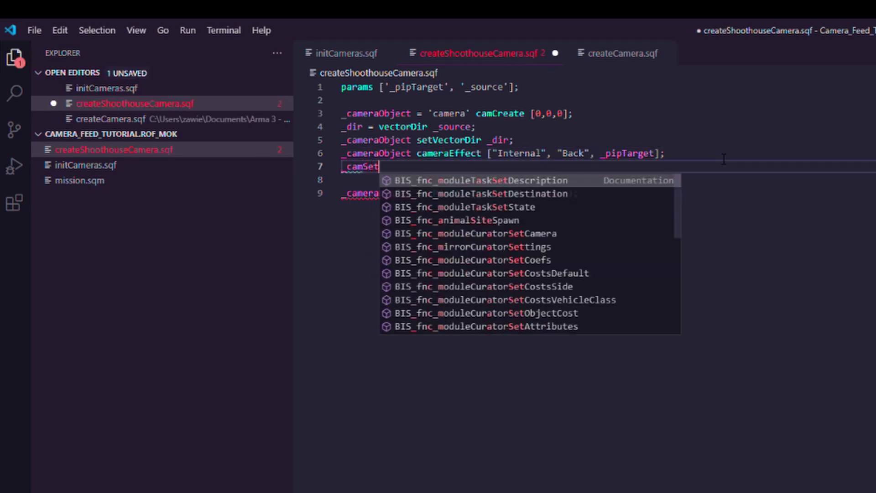
key("BackSpace")
key("BackSpace")
key("BackSpace")
key("BackSpace")
key("BackSpace")
type("_cam")
key("Tab")
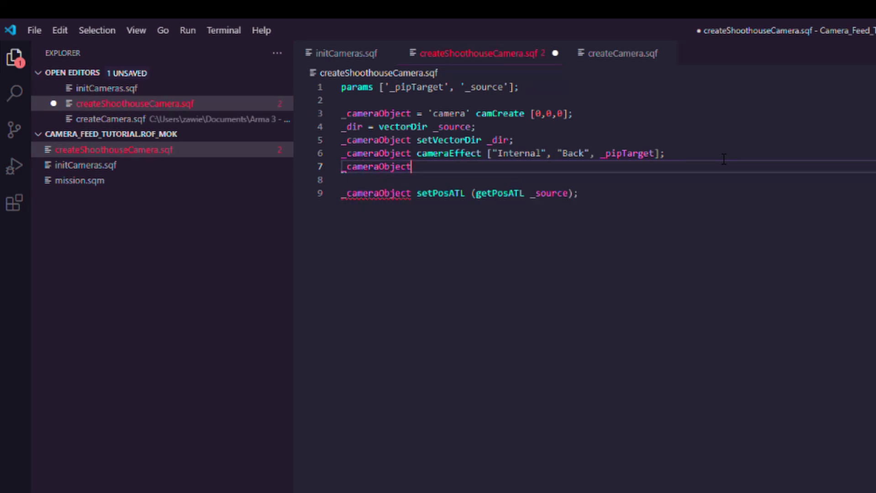
type("camSetFov 0.7;")
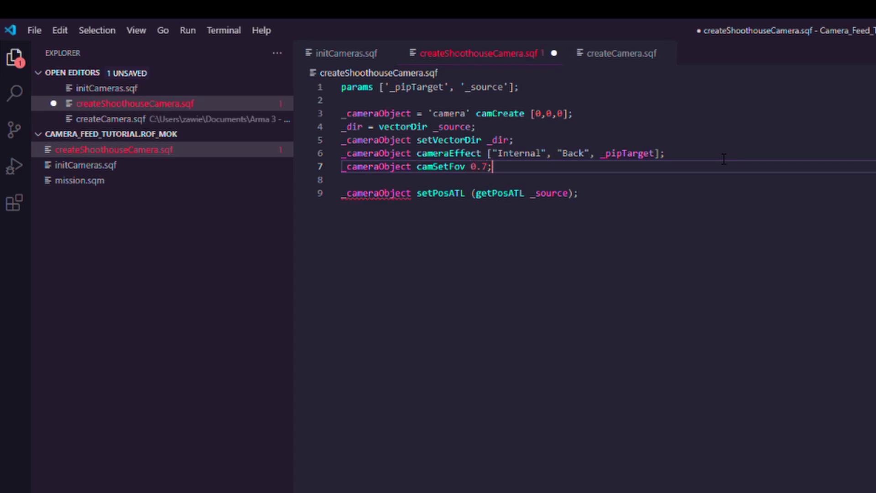
key("ctrl+s")
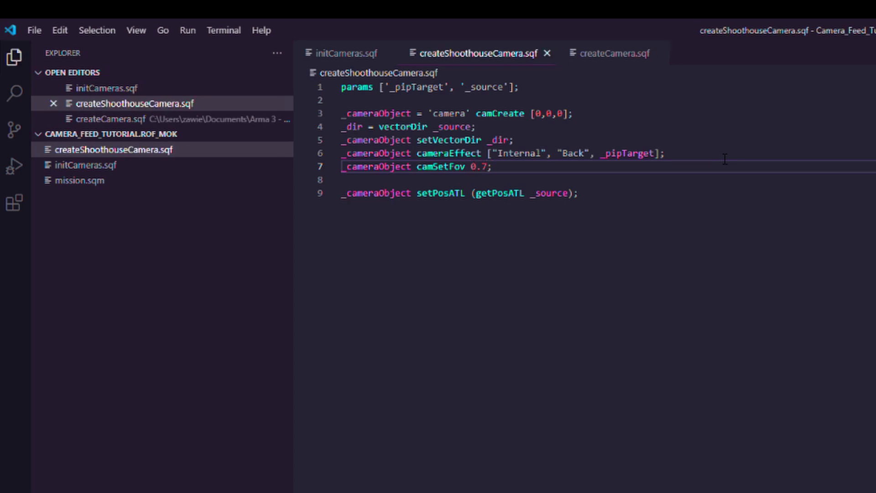
left_click(736, 182)
left_click(716, 285)
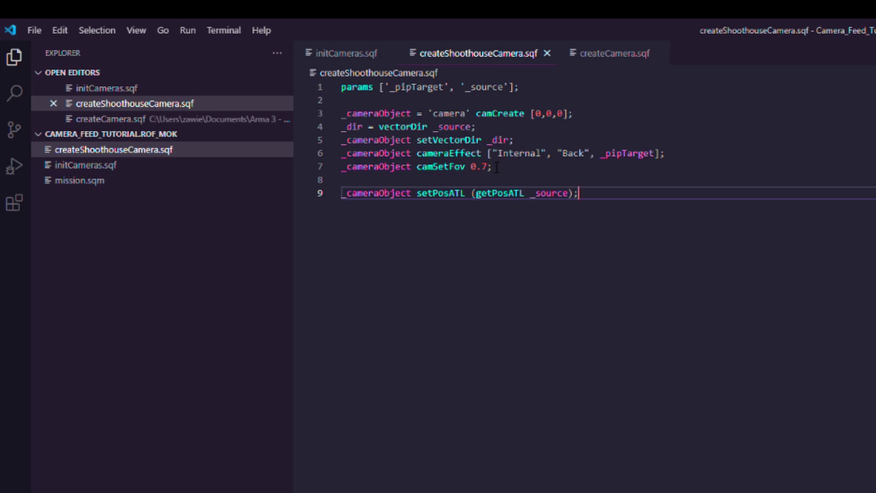
left_click(476, 168)
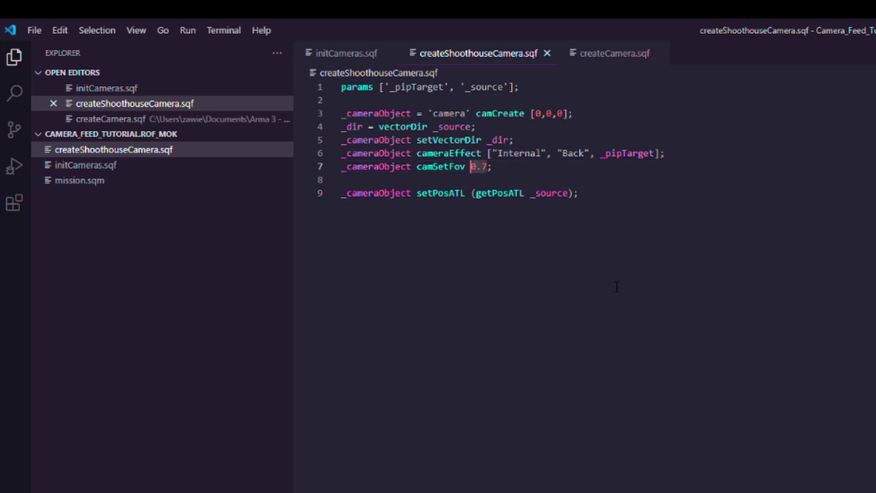
- In initCameras.sqf, add matching execVM lines for shoothousecam2 to shoothousecam7 with CAMERASOURCE_2 to CAMERASOURCE_7, and save the file
key("ctrl+Tab")
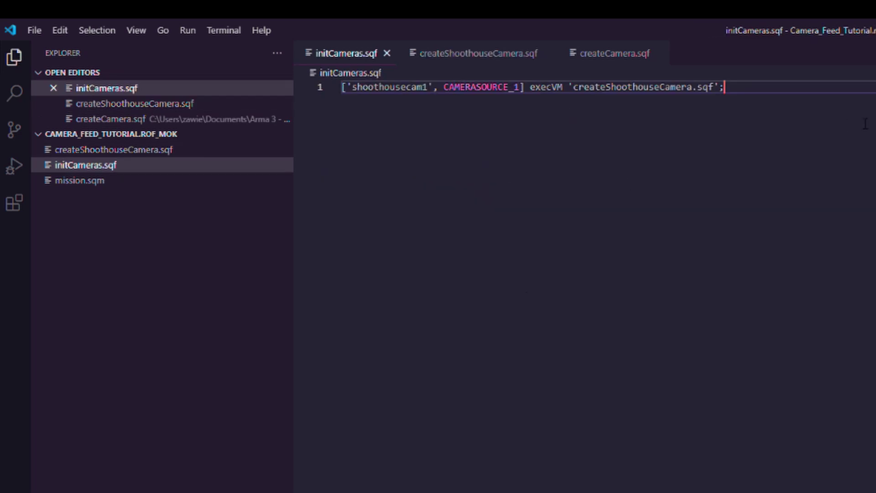
left_click_drag(839, 121, 265, 78)
left_click(642, 154)
type("['shoothousecam2', CAMERASOURCE_2] execVM 'createShoothouseCamera.sqf'; ['shoothousecam3', CAMERASOURCE_3] execVM 'createShoothouseCamera.sqf'; ['shoothousecam4', CAMERASOURCE_4] execVM 'createShoothouseCamera.sqf'; ['shoothousecam5', CAMERASOURCE_5] execVM 'createShoothouseCamera.sqf'; ['shoothousecam6', CAMERASOURCE_6] execVM 'createShoothouseCamera.sqf'; ['shoothousecam7', CAMERASOURCE_7] execVM 'createShoothouseCamera.sqf';")
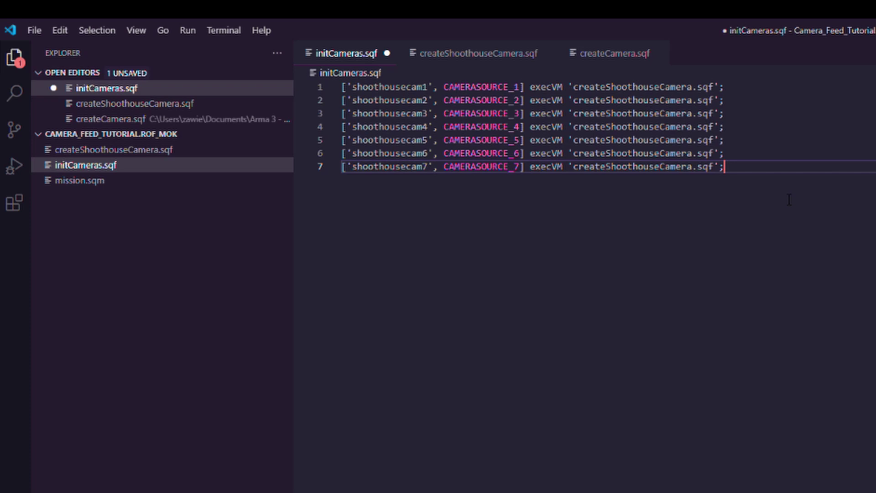
key("Return")
key("ctrl+s")
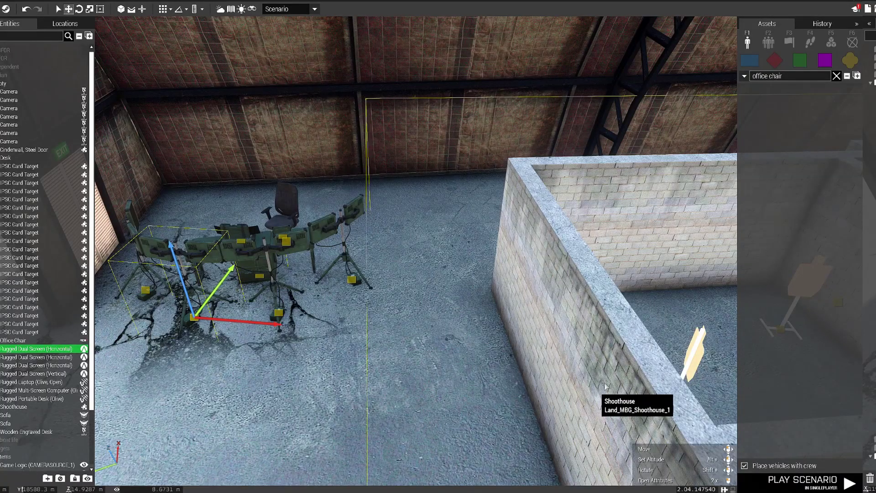
- Give the Rugged Laptop the init code this addAction ["Start Cameras", { execVM 'initCameras.sqf' }]; and save the scenario
right_click_drag(500, 335, 365, 336)
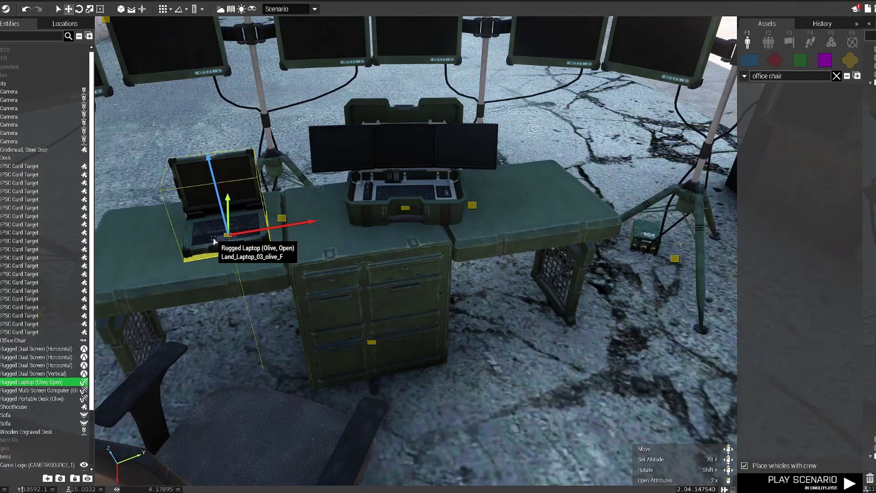
double_click(216, 237)
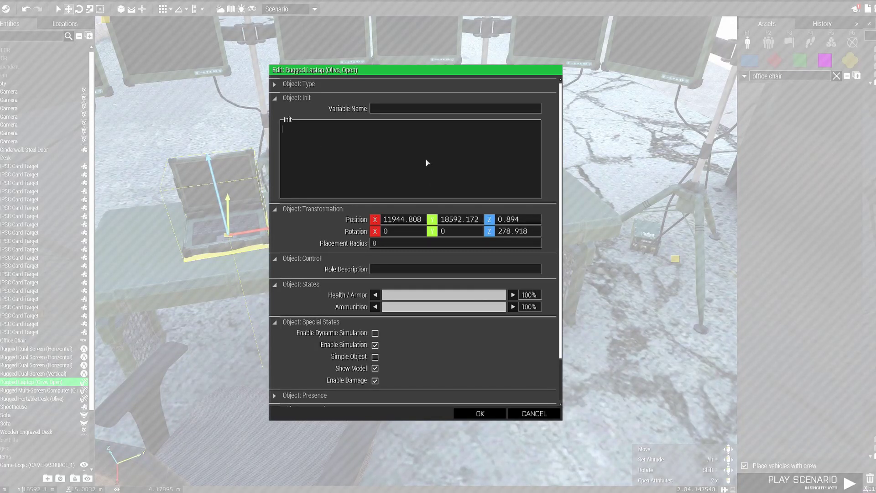
type("this addActi")
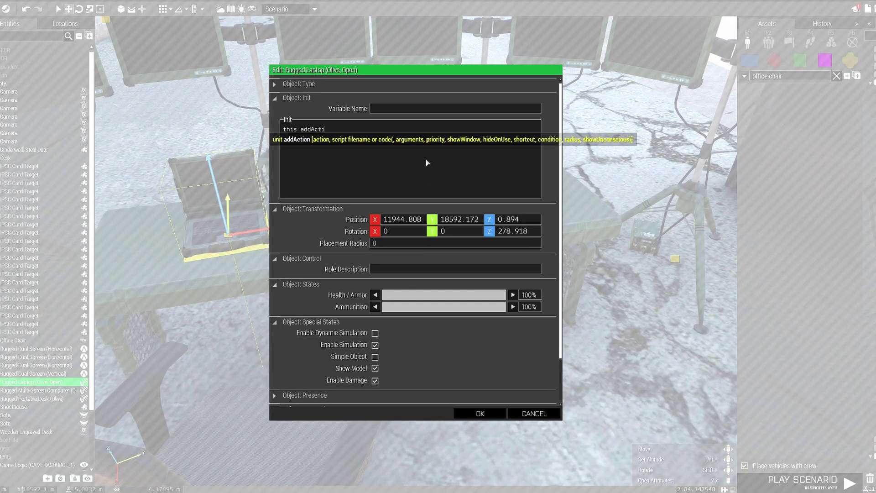
type("on [\"Star")
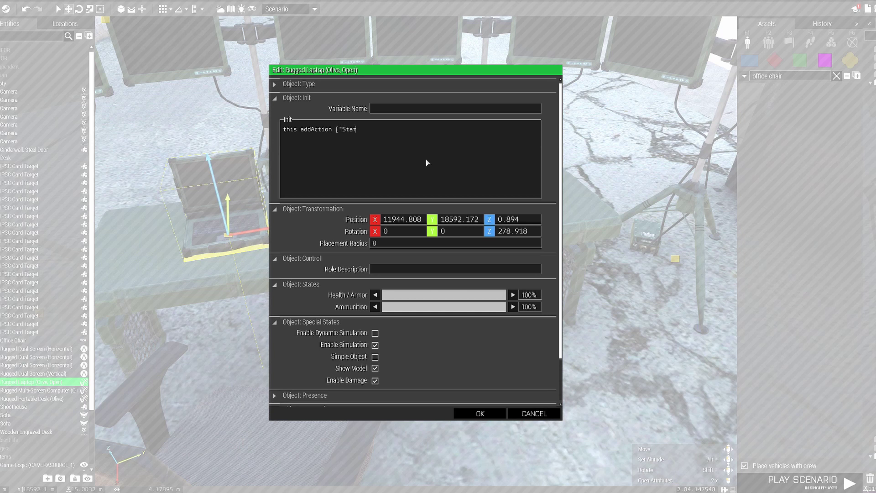
type("t Cameras\", { exec")
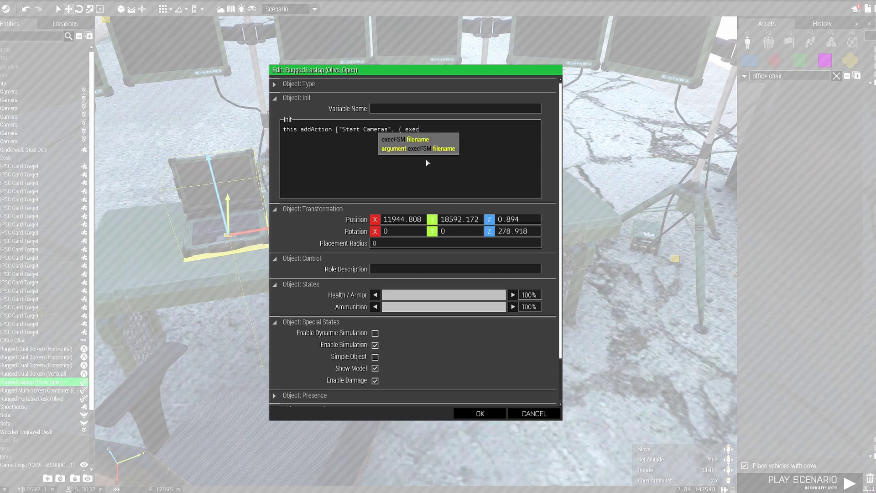
type("VM 'init")
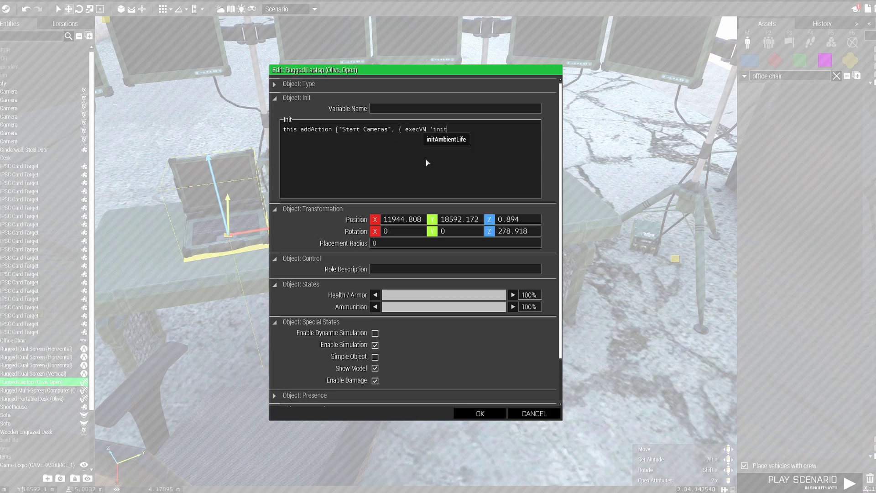
type("Cameras.")
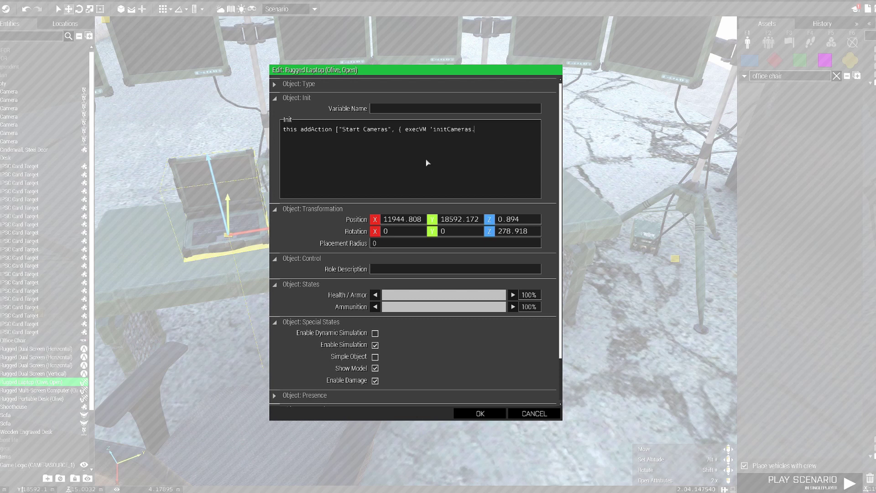
type("sqf' }];")
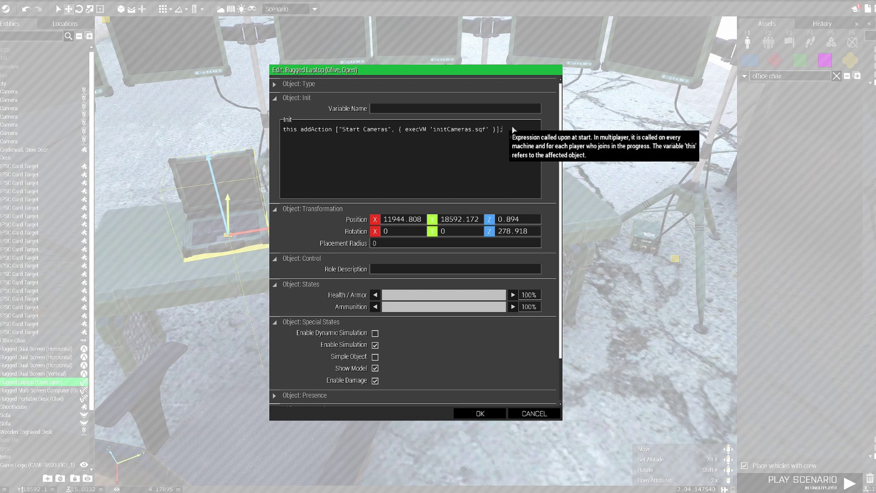
left_click(495, 415)
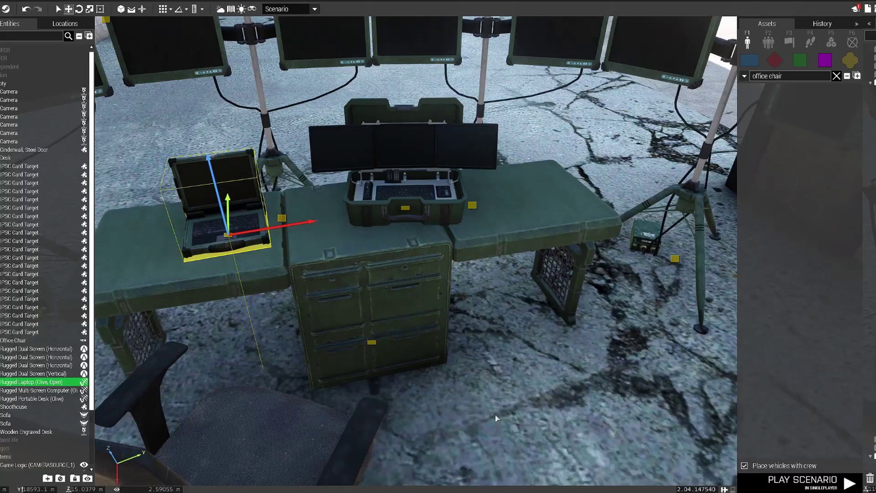
key("ctrl+s")
- Show the BLUFOR units in the asset browser and clear the office chair search
key("d")
right_click_drag(496, 402, 356, 384)
key("s")
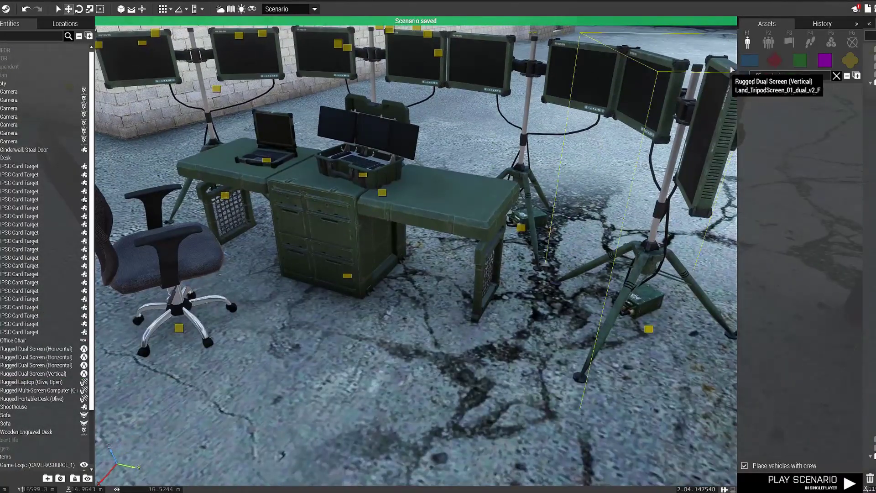
left_click(756, 65)
left_click(837, 77)
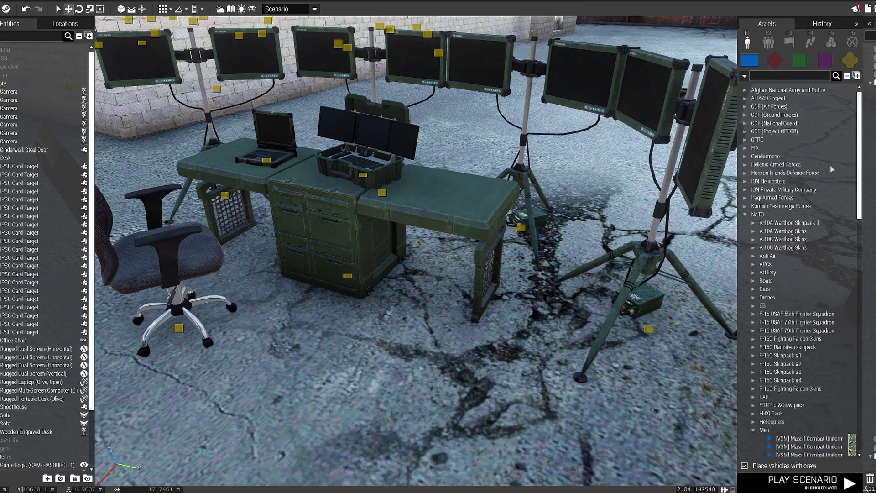
- Place an Operator from SPAR Special Ops > Men behind the desk by the office chair and rotate him towards the monitors
scroll(772, 292, "down", 10)
scroll(767, 365, "down", 5)
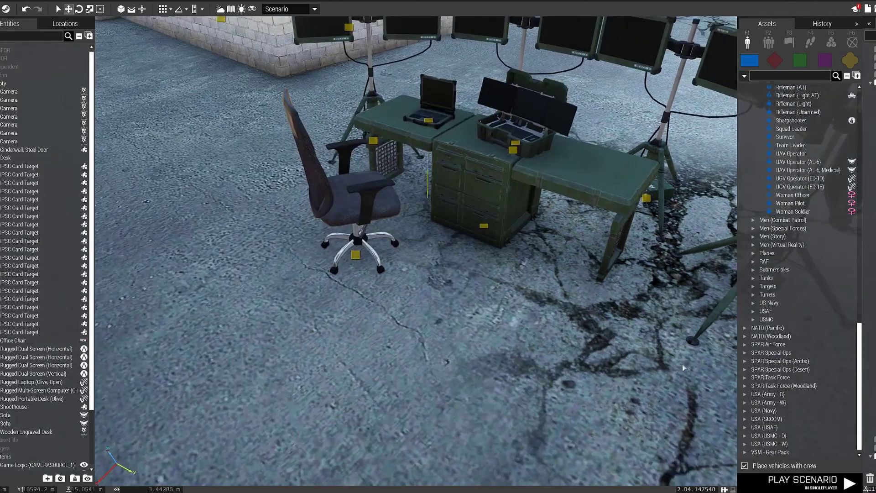
double_click(751, 354)
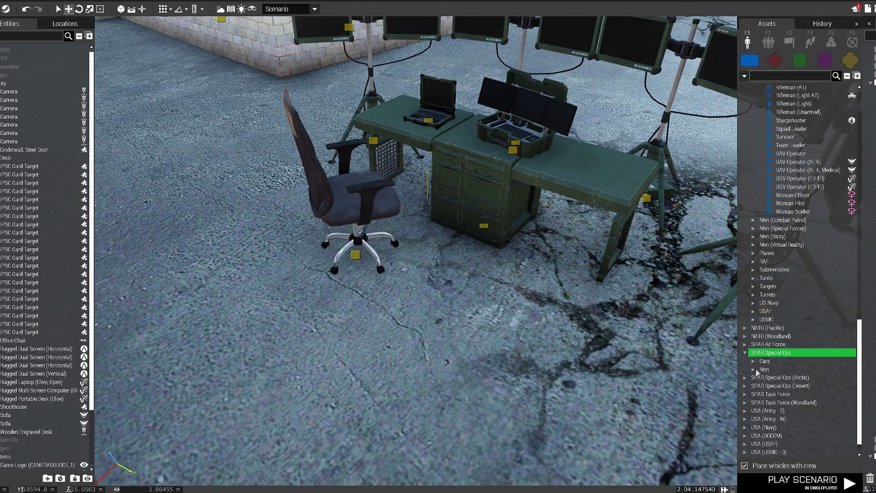
left_click(757, 371)
scroll(787, 365, "down", 2)
left_click(789, 364)
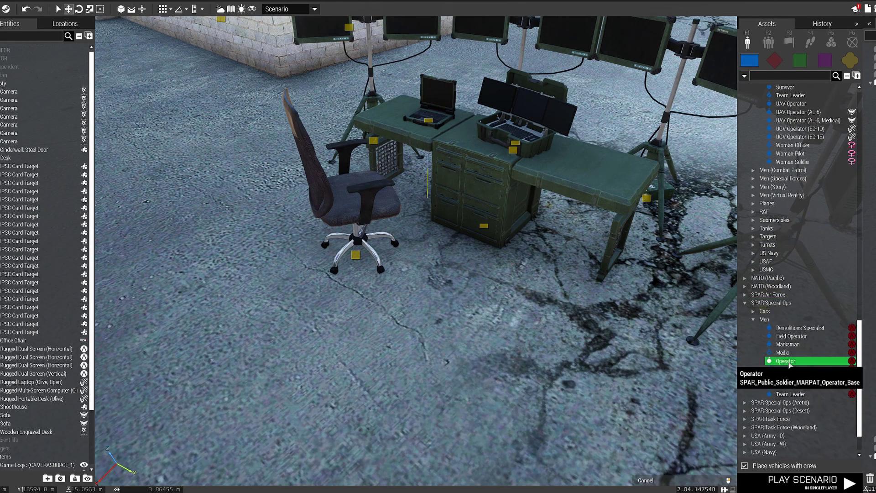
left_click(348, 368)
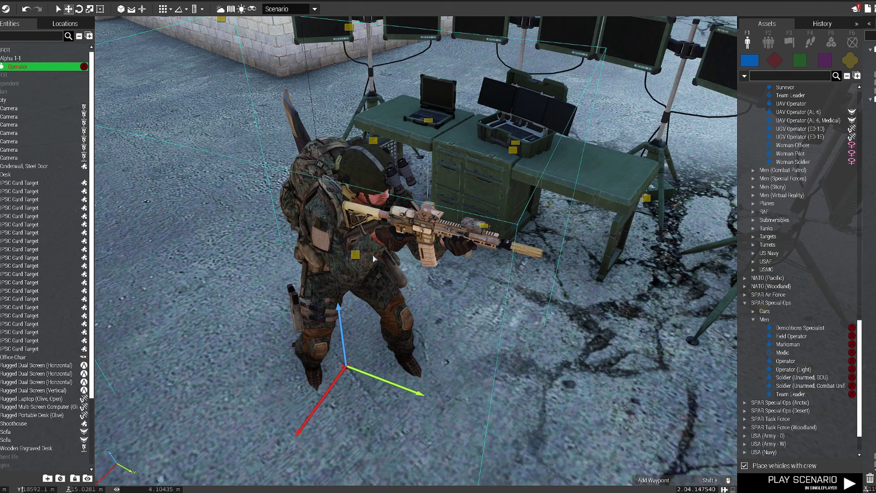
left_click_drag(356, 276, 530, 206, "shift")
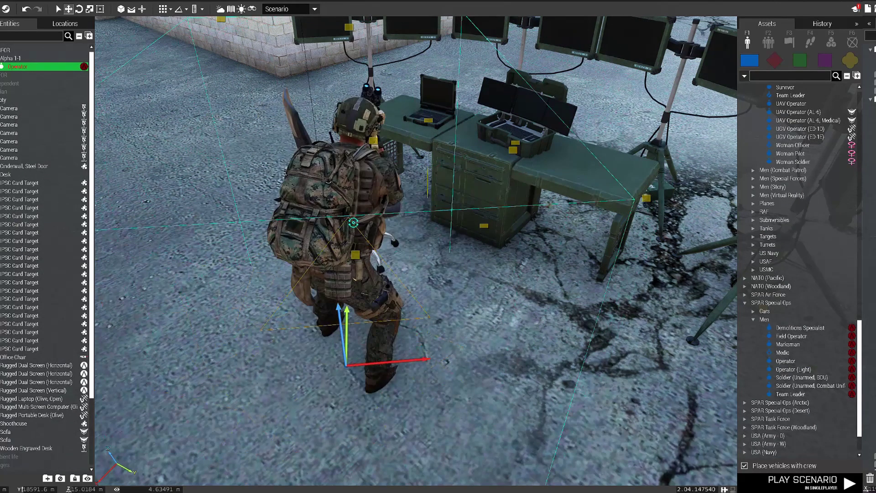
- Play the scenario, run the Start Cameras action on the laptop and examine the camera feeds on the monitors
left_click(804, 482)
key("w")
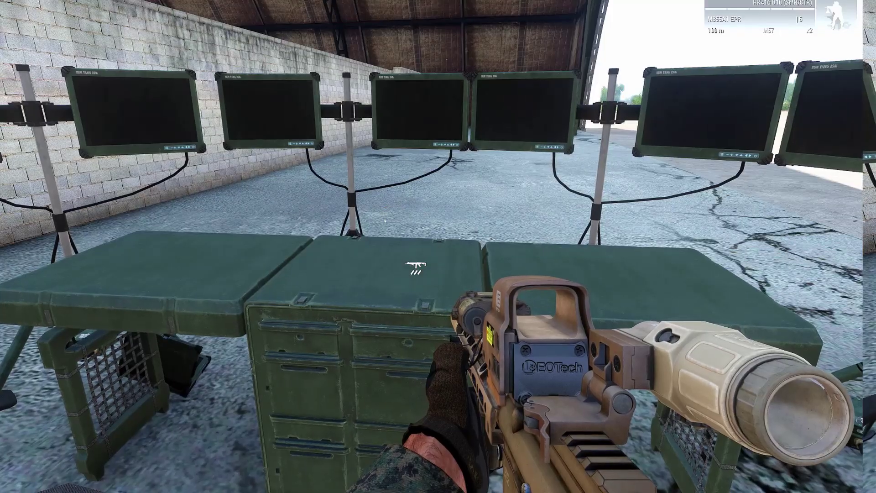
key("a")
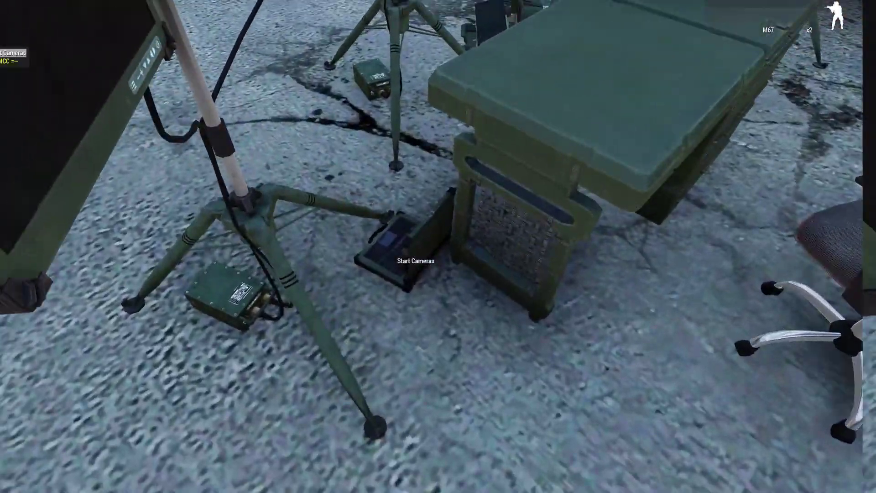
key("s")
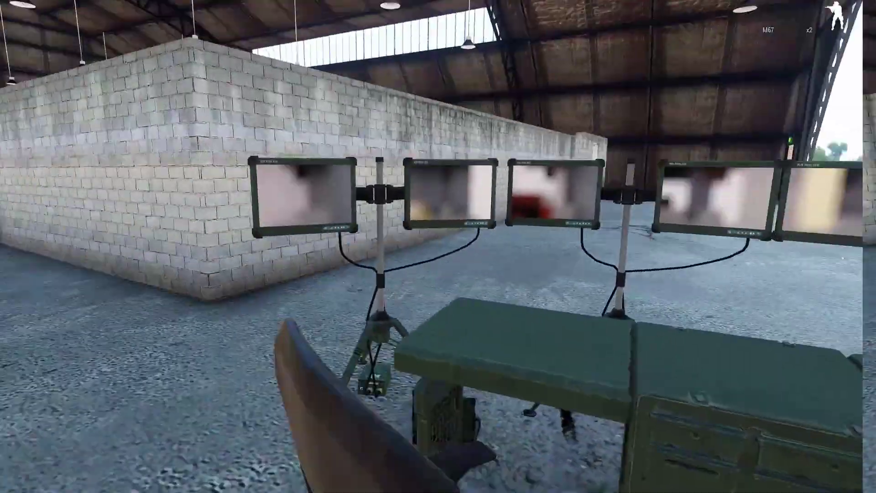
key("d")
key("a")
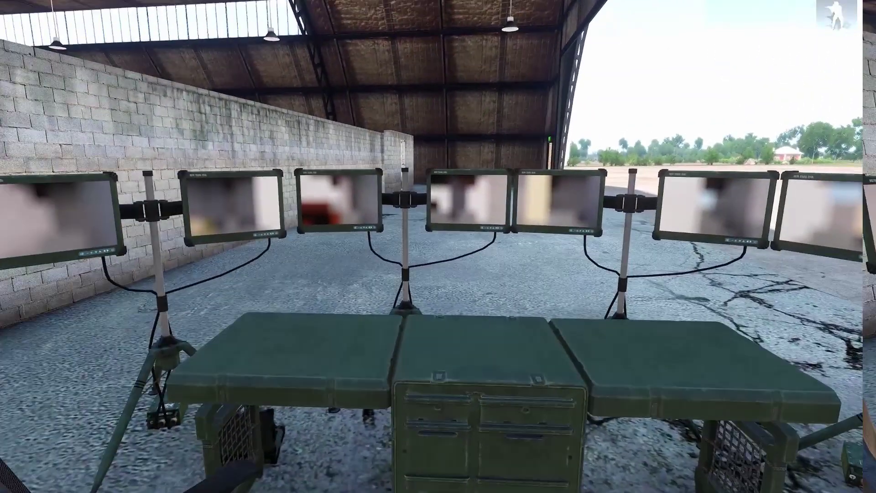
key("KP_Add")
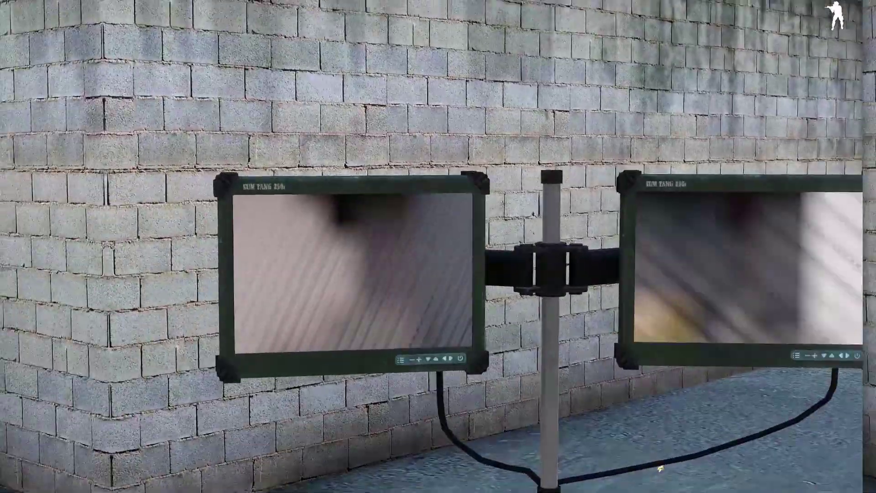
key("KP_Subtract")
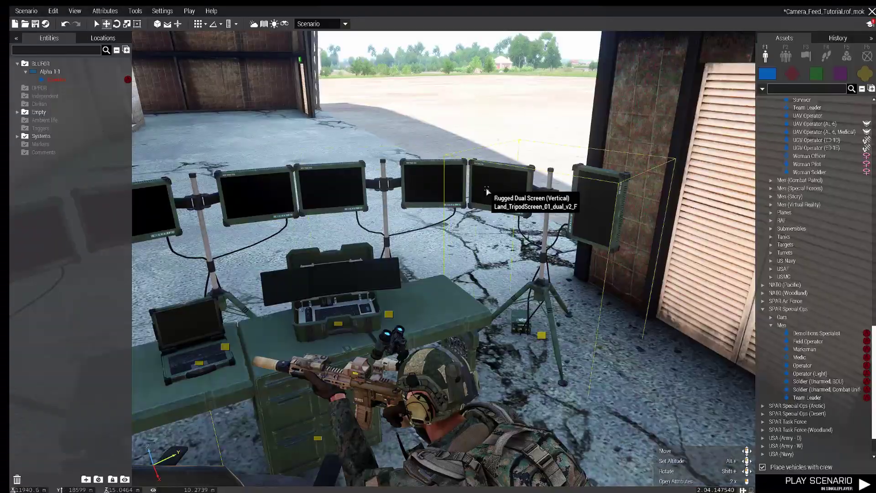
- Set Texture #0 of the vertical dual screen to #(argb,512,512,1)r2t(shoothousecam1,1)
double_click(487, 185)
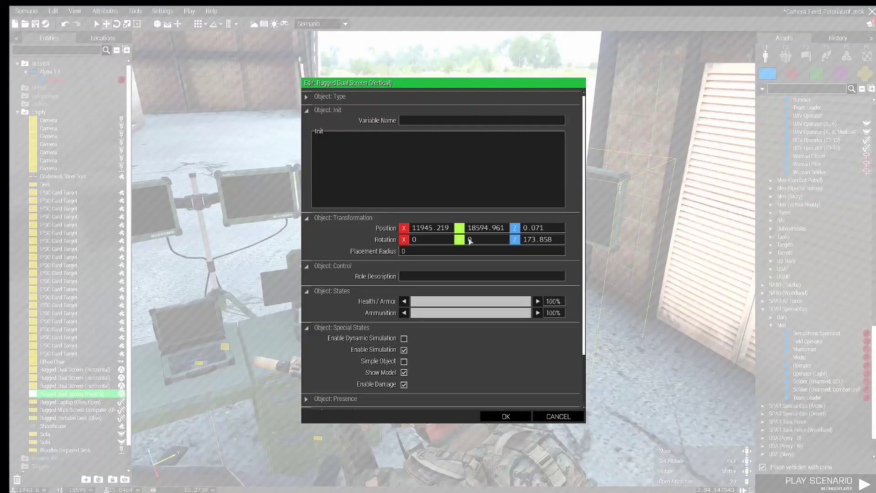
scroll(438, 341, "down", 3)
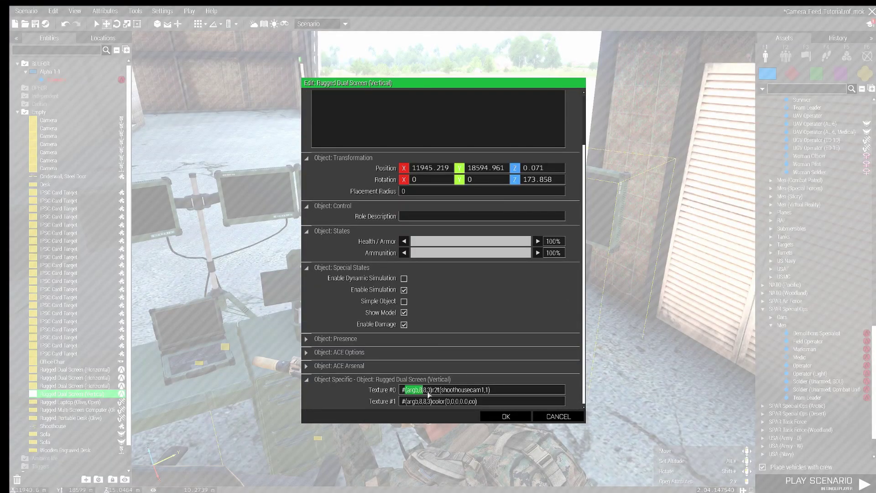
left_click(505, 416)
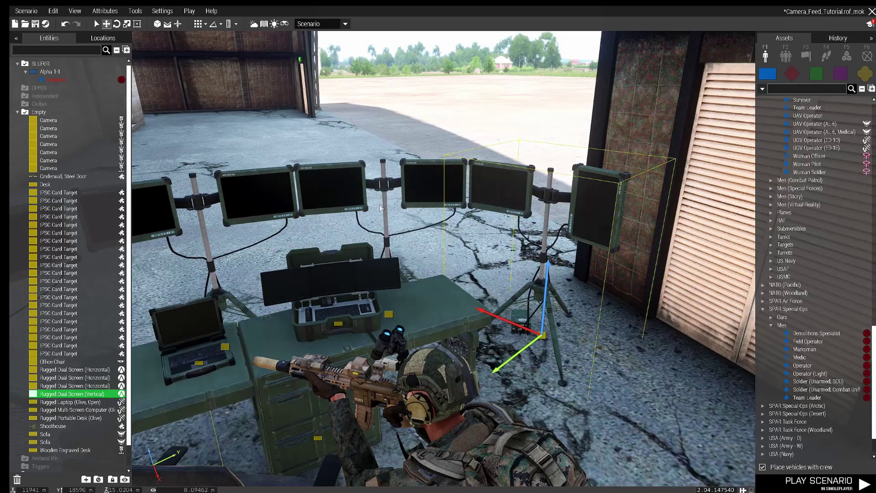
- Change both textures of the neighbouring horizontal dual screen, showing shoothousecam3 and shoothousecam2, to (argb,512,512,1)
double_click(438, 197)
scroll(418, 375, "down", 5)
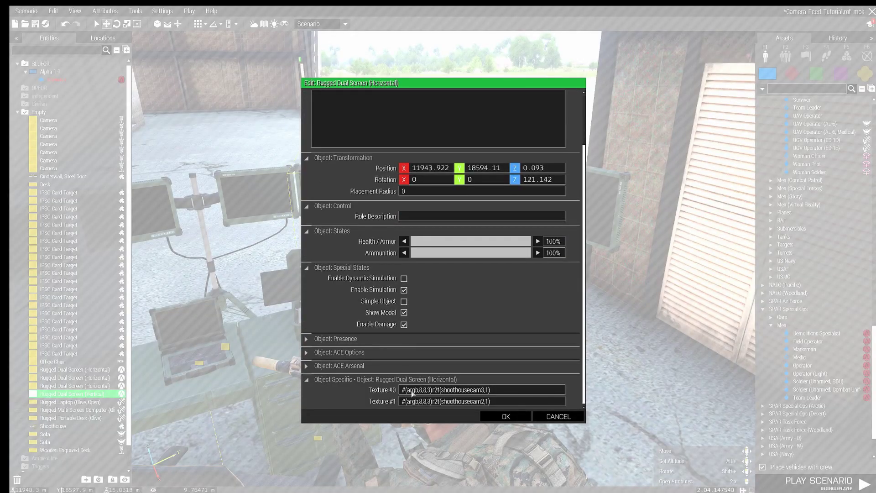
type("(argb,512,512,1)")
type("(argb,512,512,1)")
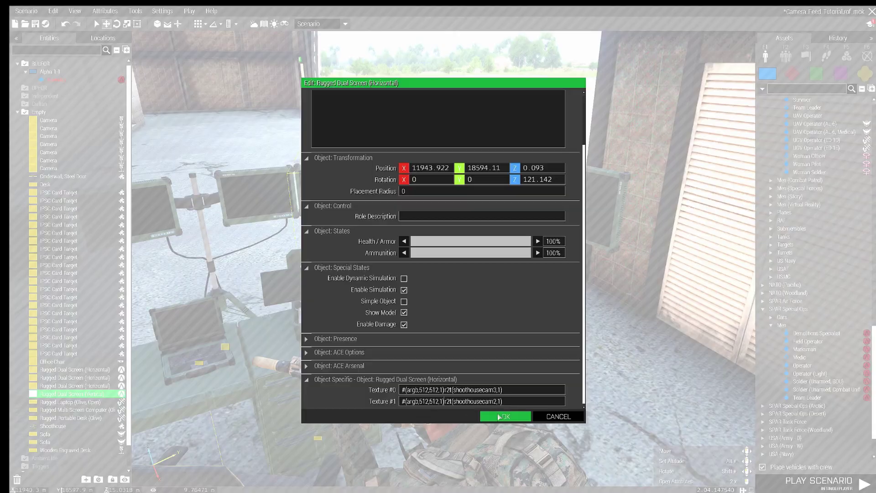
left_click(505, 416)
- Change the middle horizontal dual screen's textures for shoothousecam5 and shoothousecam4 to (argb,512,512,1)
double_click(287, 204)
scroll(367, 350, "down", 3)
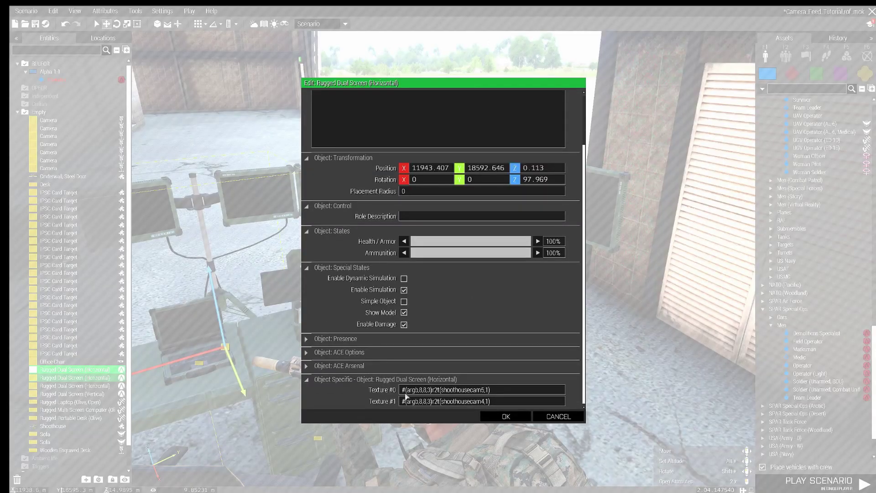
type("(argb,512,512,1)")
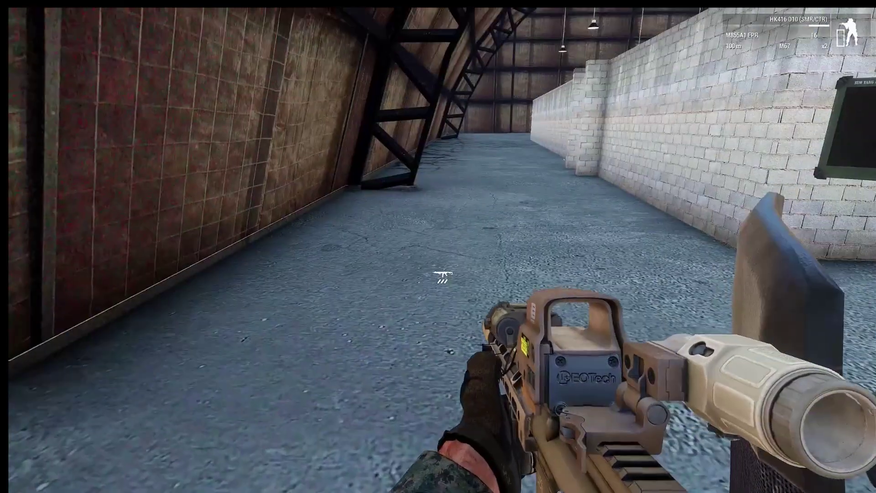
- In the running scenario, walk to the laptop beside the desk and run its Start Cameras action
key("a")
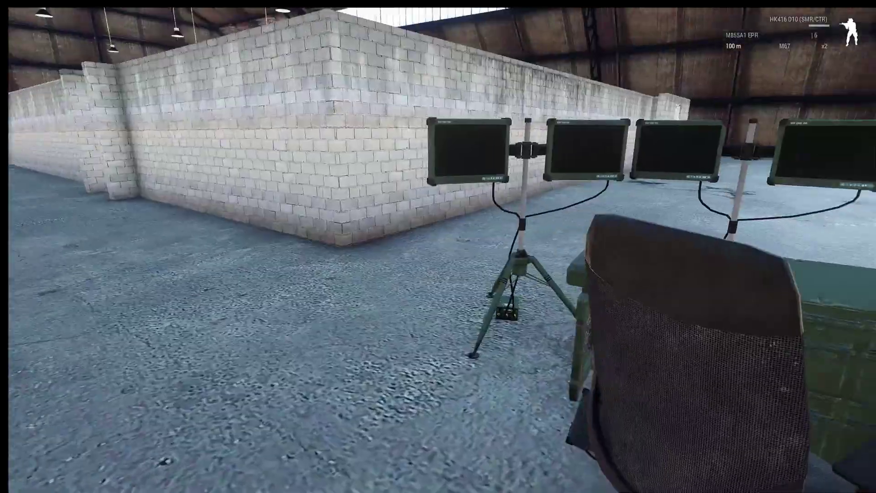
key("w")
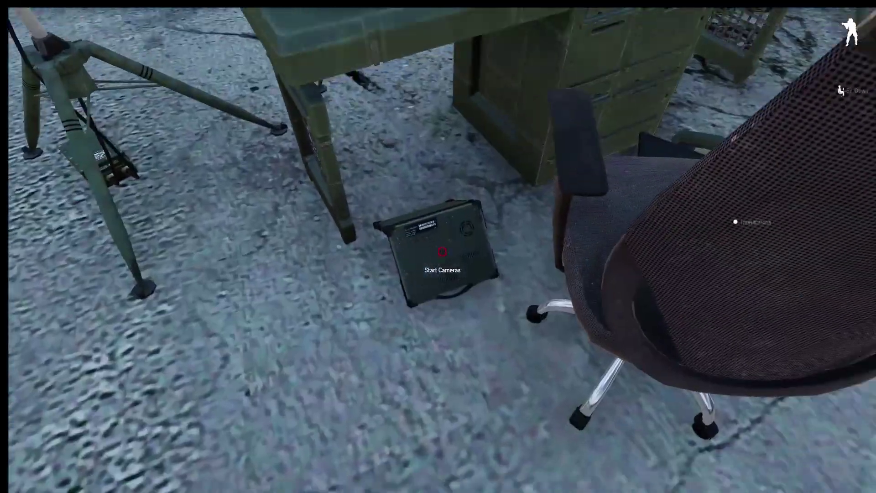
scroll(443, 271, "down", 1)
key("space")
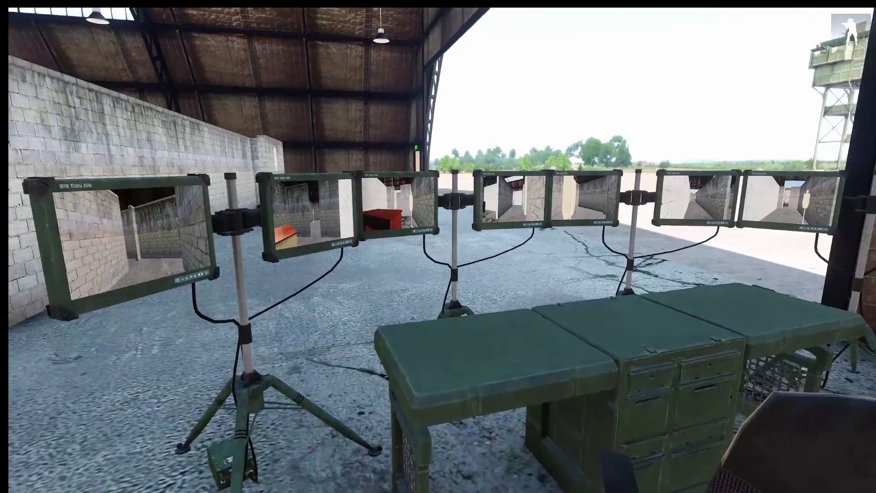
- Look along the row of monitors to check the picture quality of each shoothouse camera feed
key("d")
key("w")
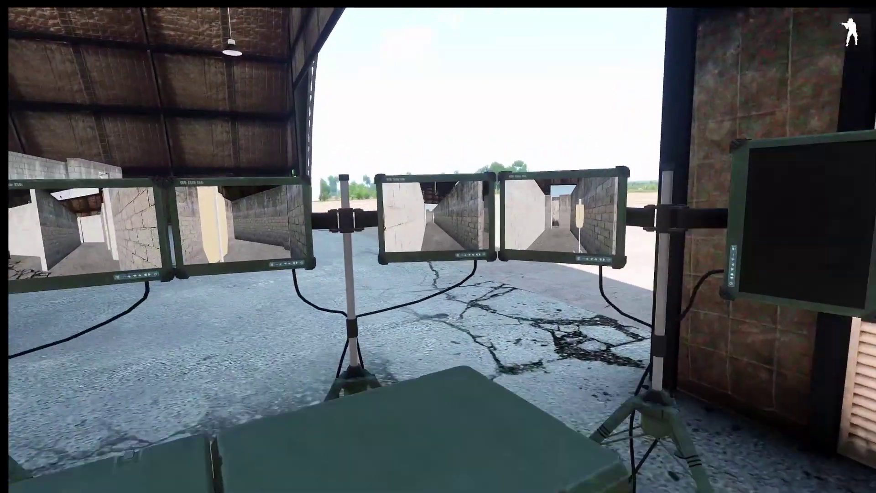
key("s")
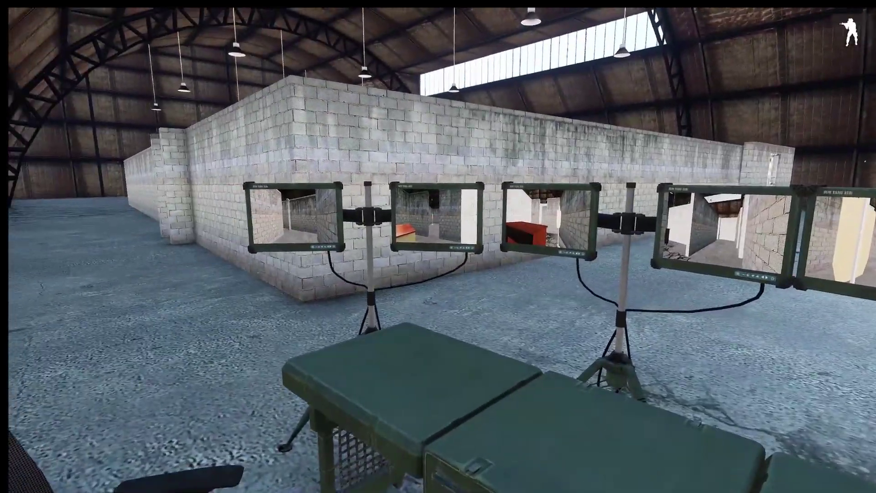
key("super")
left_click(489, 262)
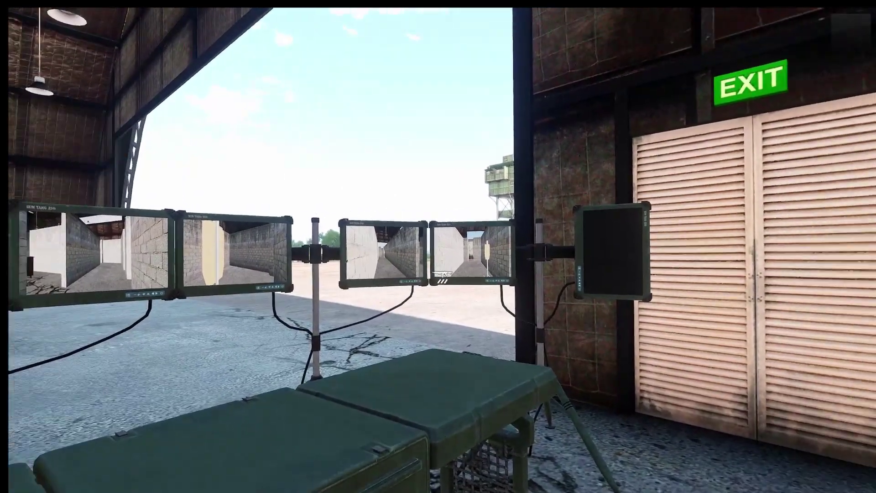
- In VS Code, create the file createHelmetCamera.sqf in the mission folder and begin it with params ["_unit"];
right_click(442, 276)
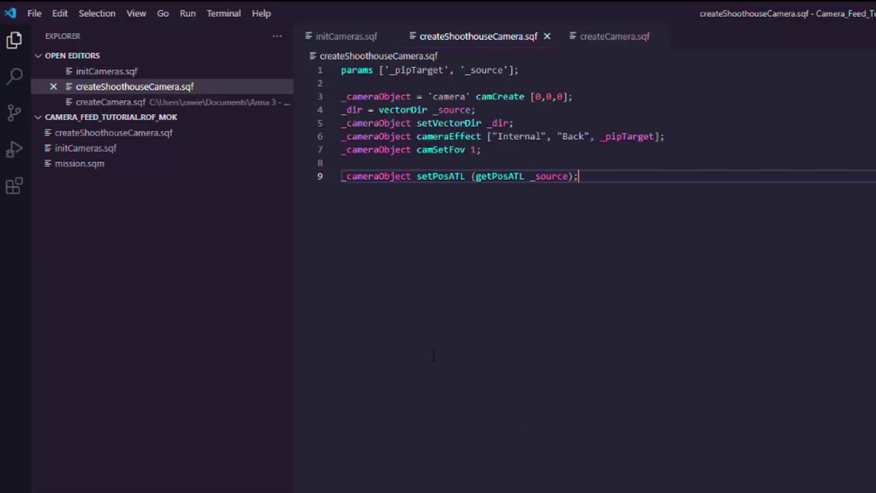
left_click(233, 116)
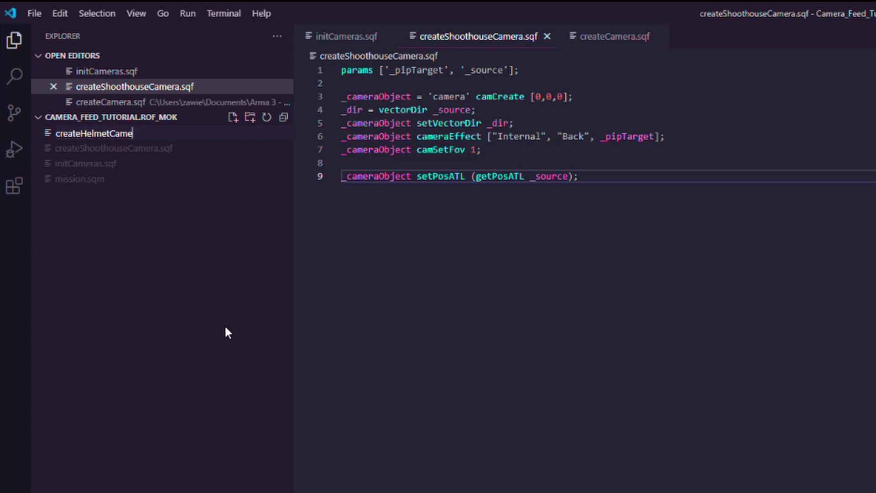
type("createHelmetCamera.sqf")
key("Return")
type("par")
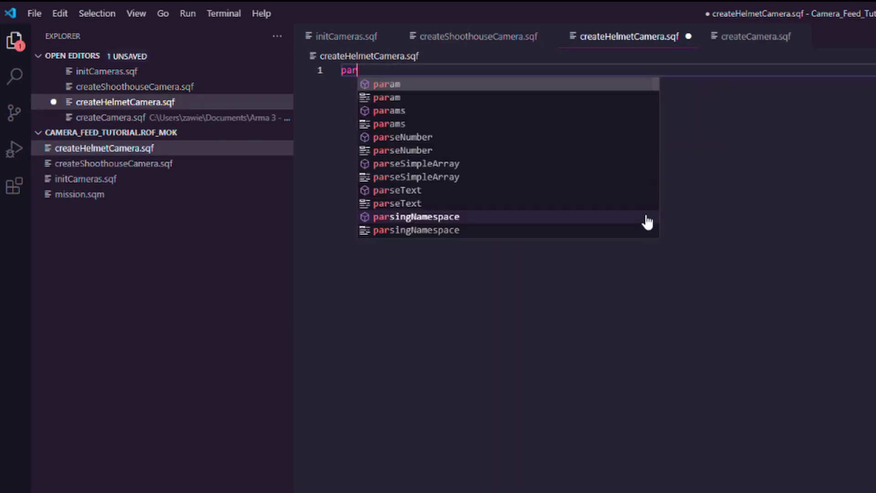
type("ams [\"_unit\"];")
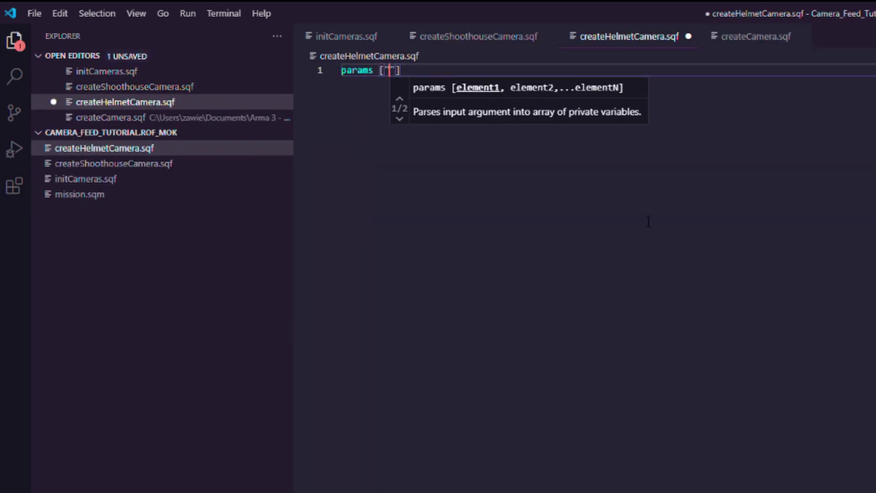
key("Return")
key("Return")
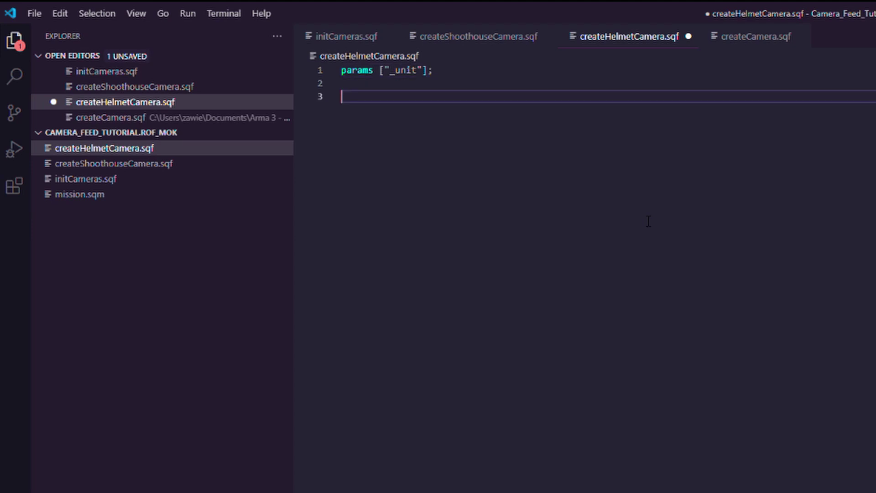
- Add the camera creation line _cam = "camera" camCreate [0,0,0]; below the params
type("_cam = ")
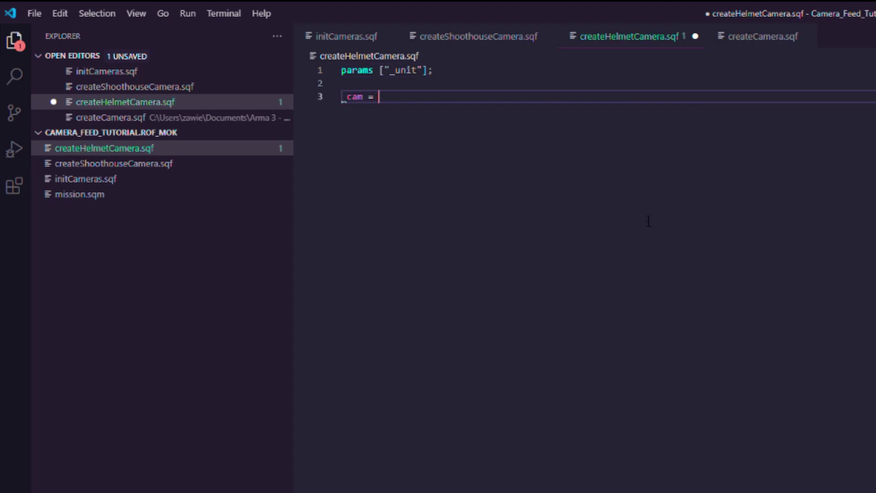
type("camera")
key("ctrl+BackSpace")
type("\"camera\" camCreate [0,0,0];")
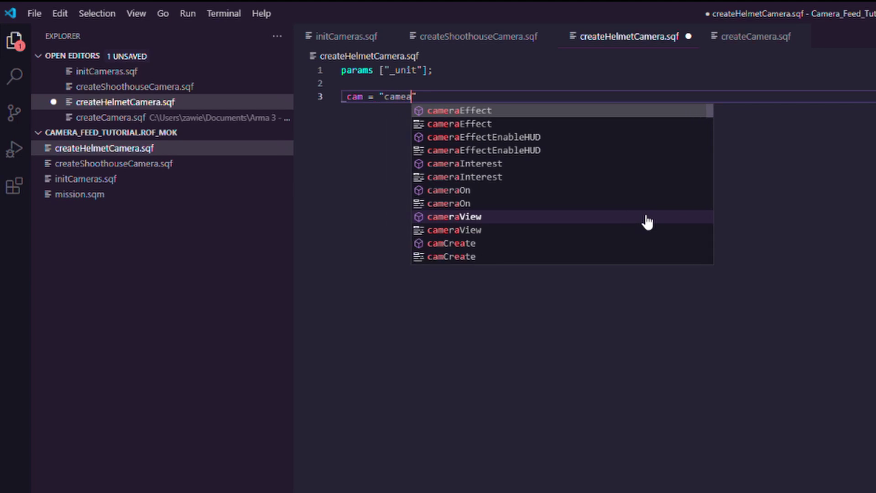
key("Return")
- Store eyeDirection _unit in _eyeDir and point the camera along it with _cam setVectorDir _eyeDir;
type("_cam")
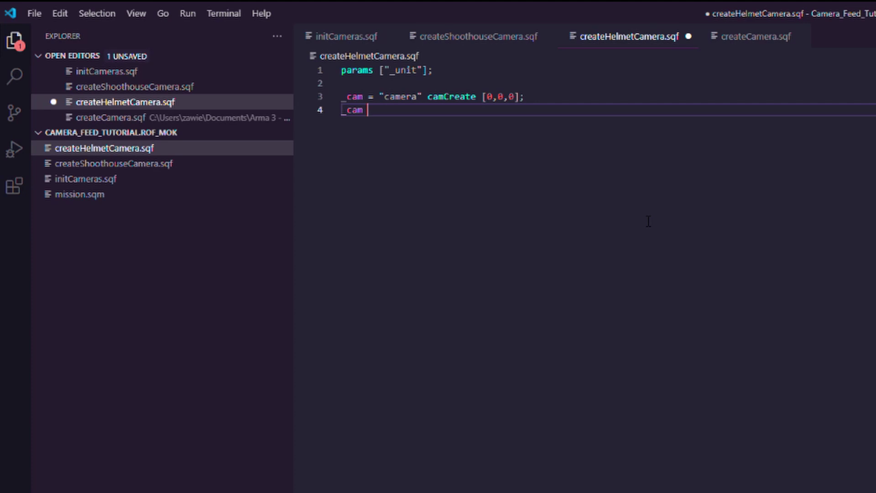
type("a")
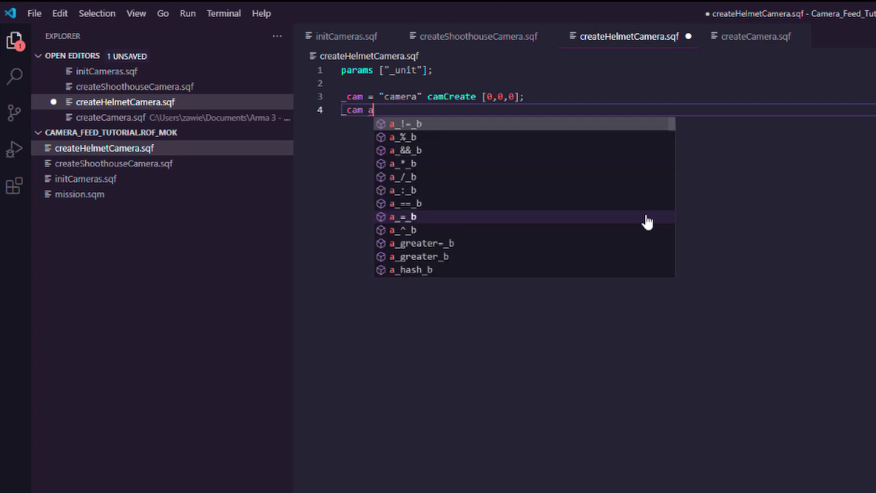
key("BackSpace")
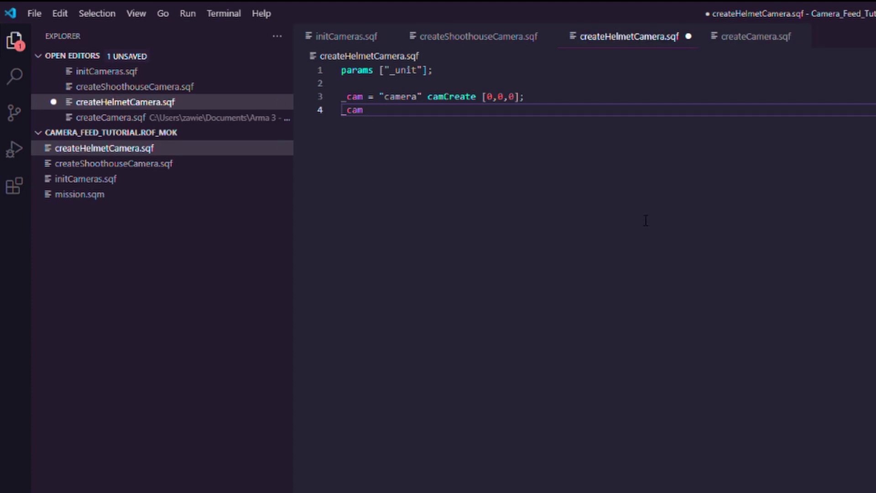
key("ctrl+BackSpace")
type("_")
key("BackSpace")
type("eyeDirection _un")
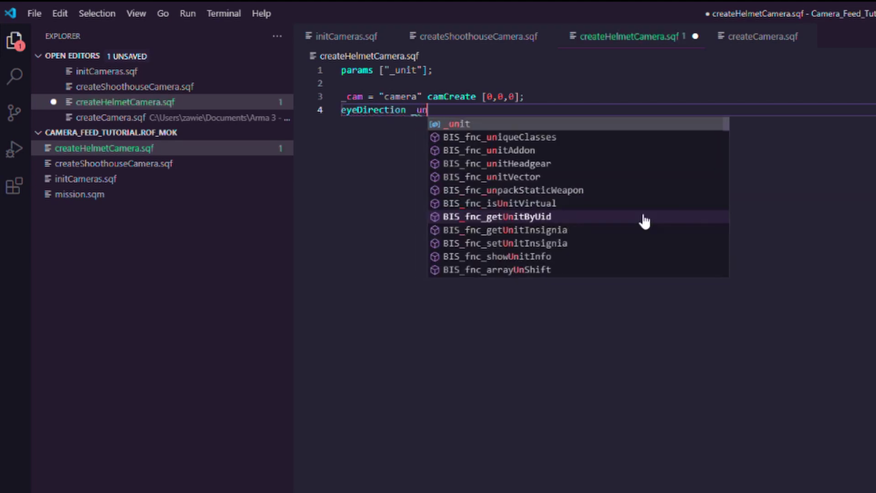
key("Return")
key("Home")
type("_eyeDir =")
key("End")
type(";")
key("Return")
type("_c")
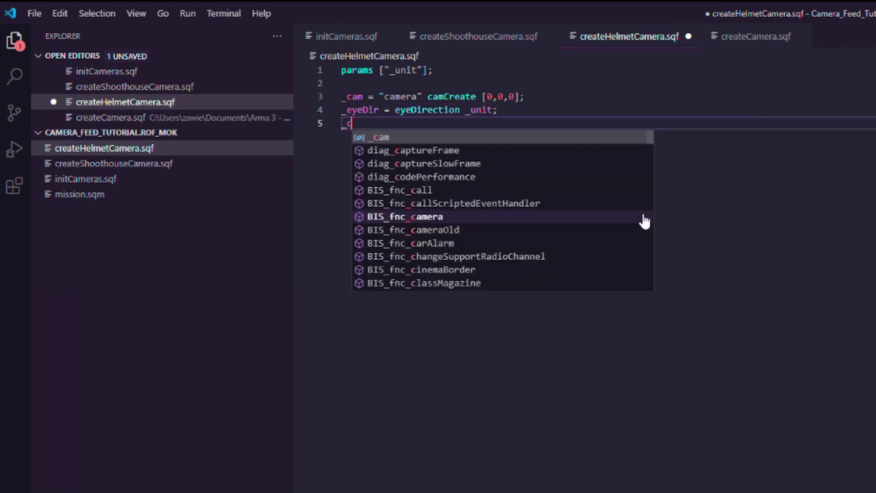
type("am setVectorDir _eyeDir;")
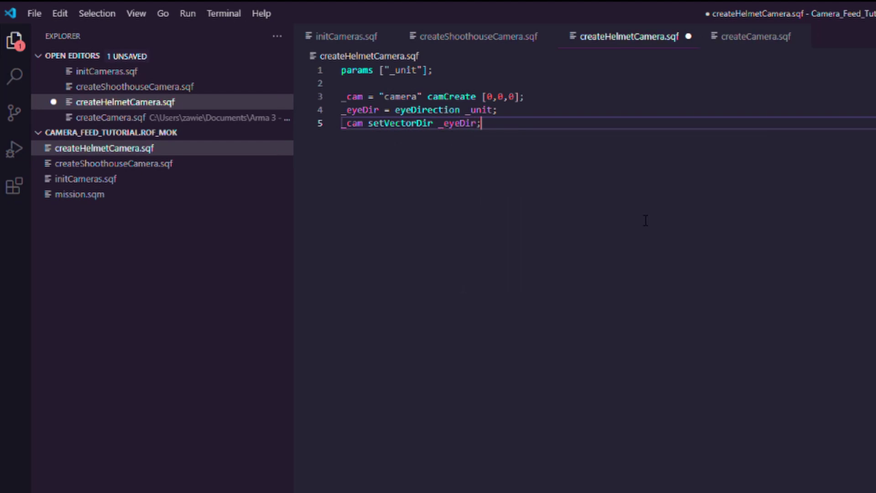
- Start a separate block with the line _cam cameraEffect ["INTERNAL", "BACK"]
key("Return")
key("Return")
type("_cam ")
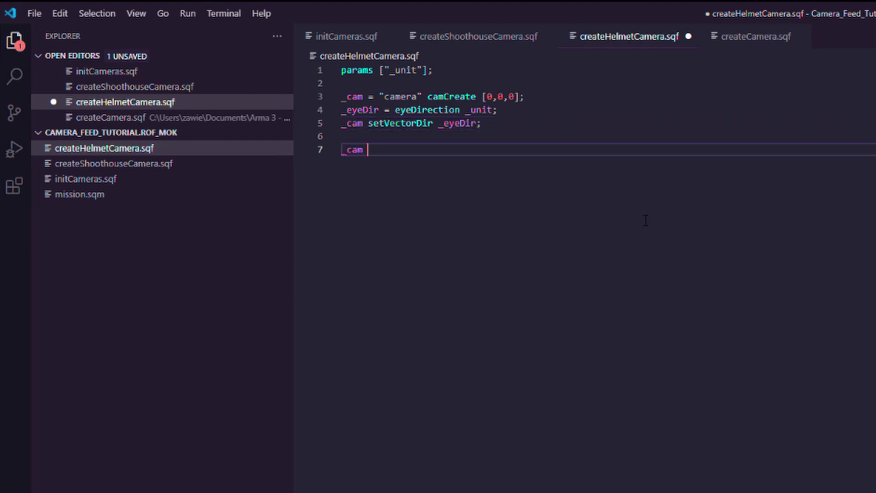
type("cameraEff")
key("Return")
type("[\"I")
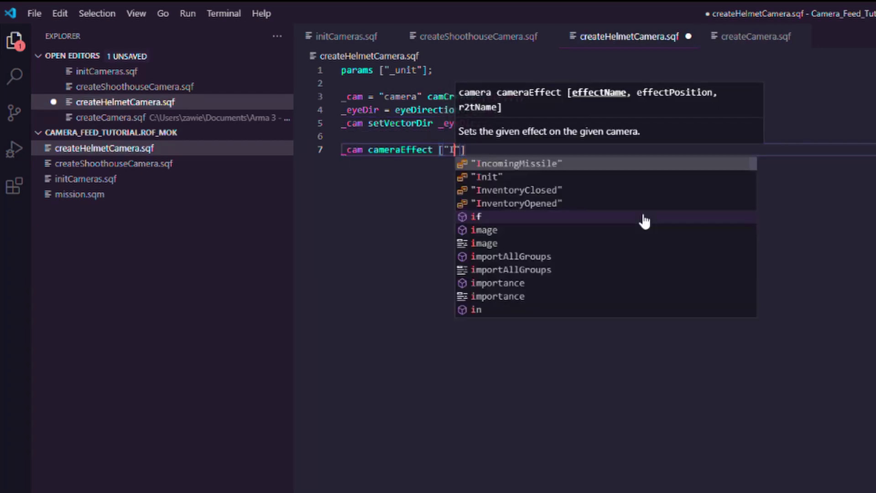
type("NTERNAL\", \"BACK")
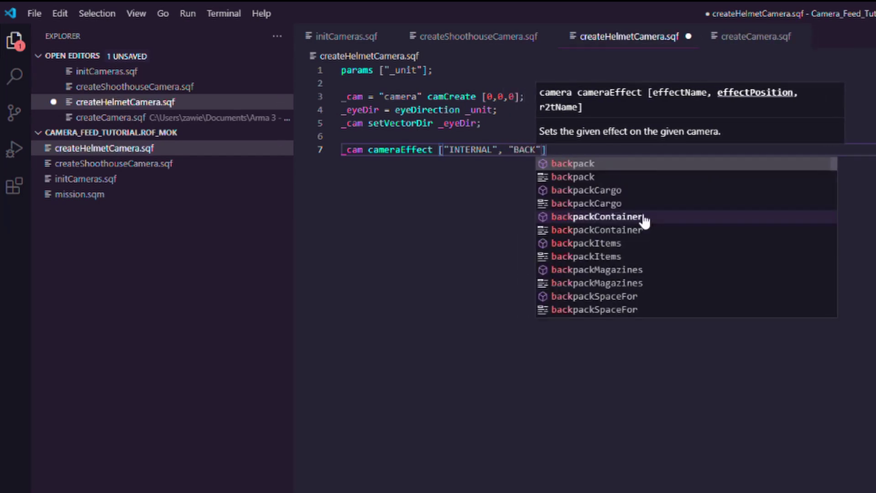
key("Escape")
- Insert "_pipTarget" ahead of "_unit" in the script's params array
key("Up")
key("Up")
key("Up")
key("Up")
key("Up")
key("Up")
key("Left")
key("BackSpace")
type(",")
key("Left")
key("Left")
key("Left")
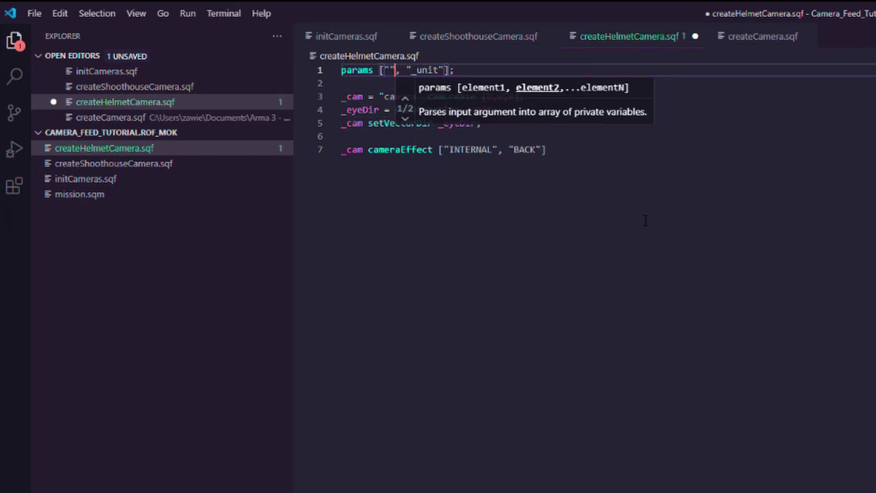
type("_pipTarget")
key("Escape")
- Add _pipTarget as the third element of the cameraEffect array
key("Down")
key("Down")
key("Down")
key("Down")
key("Down")
key("Down")
type(",")
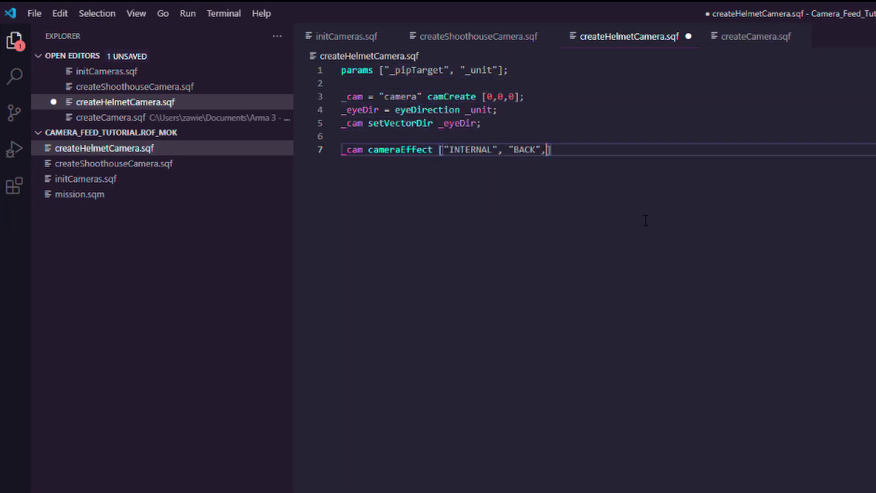
type(" _pipTarget")
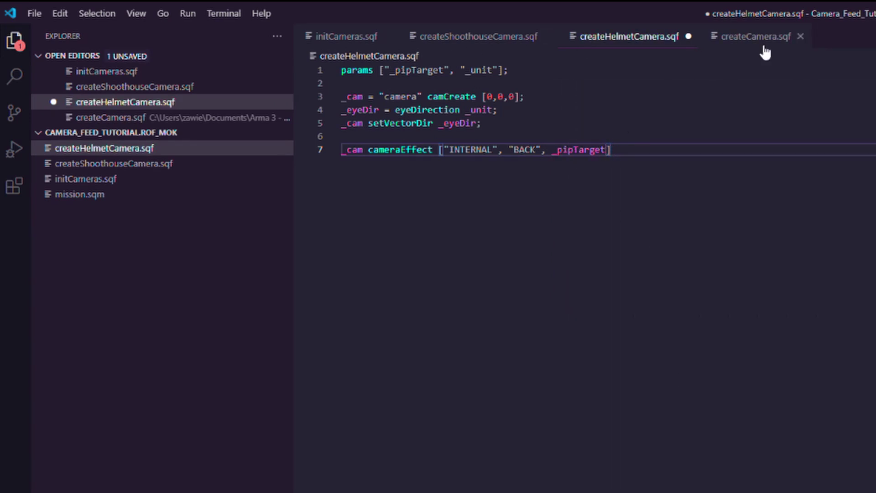
- Change the casing of the two cameraEffect strings to "Internal" and "Back", matching the other camera scripts
left_click(496, 44)
left_click(591, 45)
left_click(495, 154)
key("BackSpace")
key("BackSpace")
key("BackSpace")
key("BackSpace")
key("BackSpace")
key("BackSpace")
key("BackSpace")
type("nternal")
key("Right")
key("Right")
key("Right")
key("Right")
key("Right")
key("Right")
key("Right")
key("Right")
key("BackSpace")
key("BackSpace")
key("BackSpace")
key("BackSpace")
type("Back")
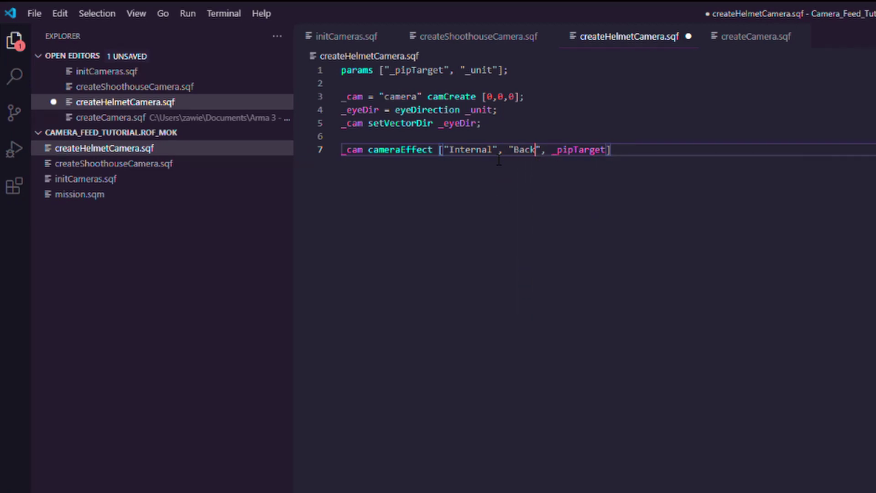
- End the cameraEffect line with a semicolon and add _cam camSetFov 0.7; below it
key("End")
type(";")
key("Return")
type("_cam setFov")
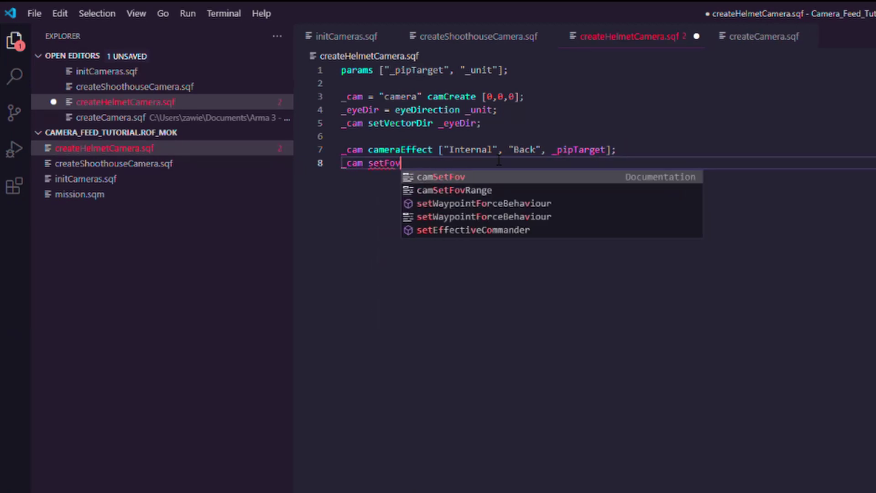
key("Tab")
type("0")
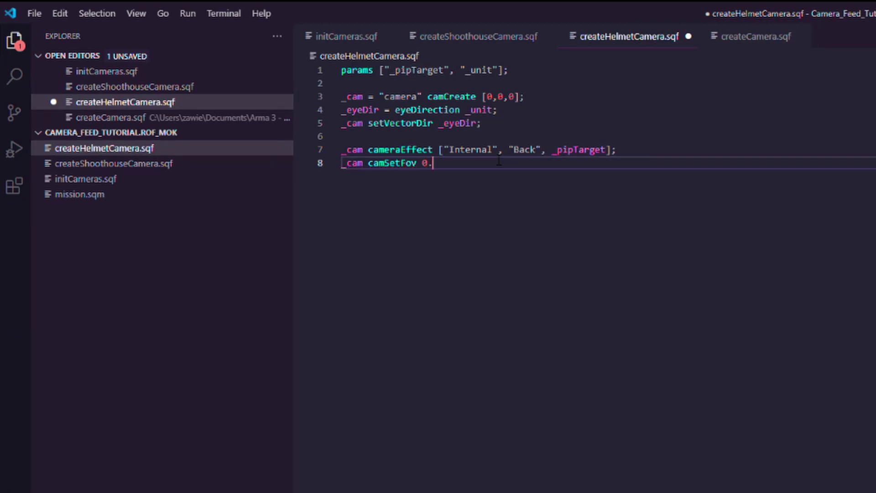
type(".7;")
- Attach the camera to the unit's head with _cam attachTo [_unit, [0,0,0], "Head", true]; and save the script
key("Return")
key("Return")
type("_cam atta")
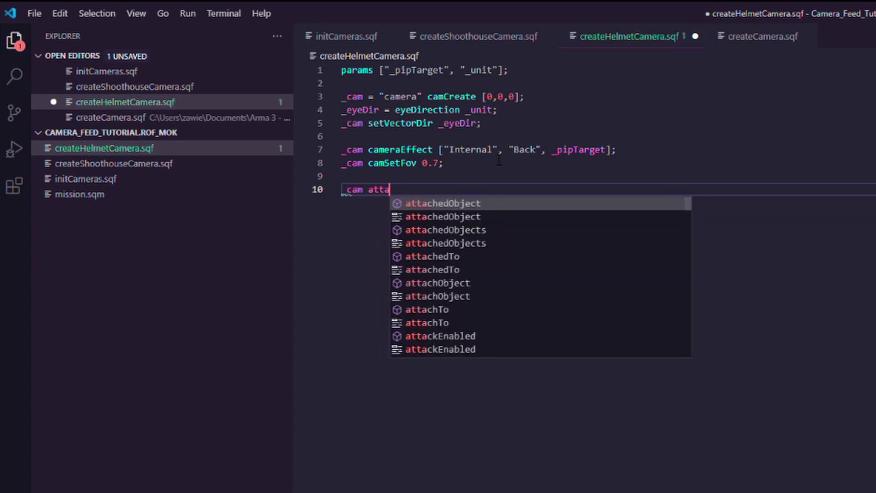
type("chTo [_unit, ")
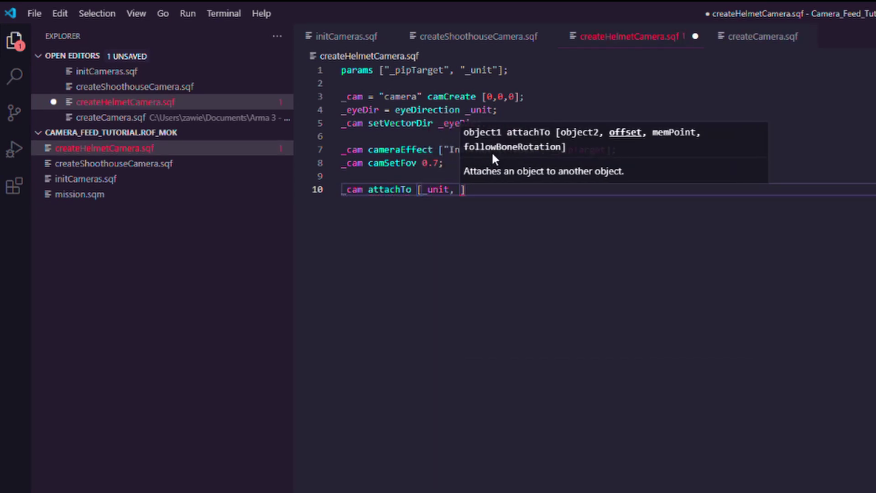
type("[0,0,0], ")
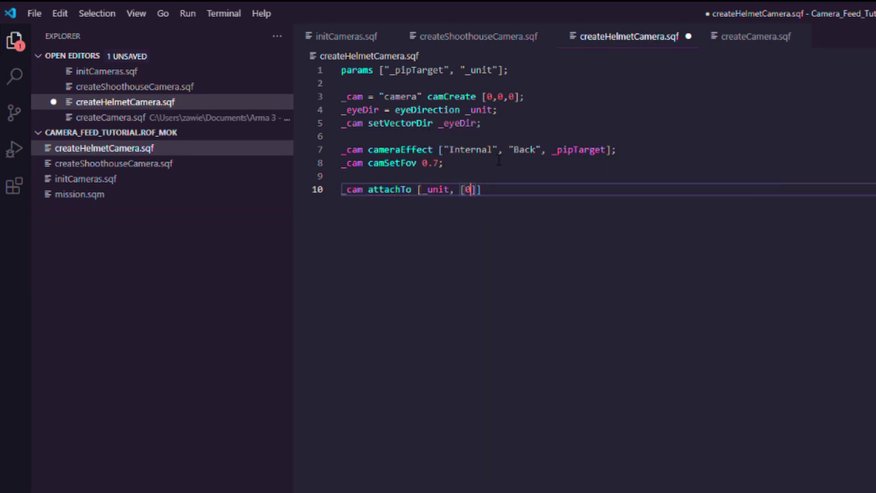
type("\"Head\", ")
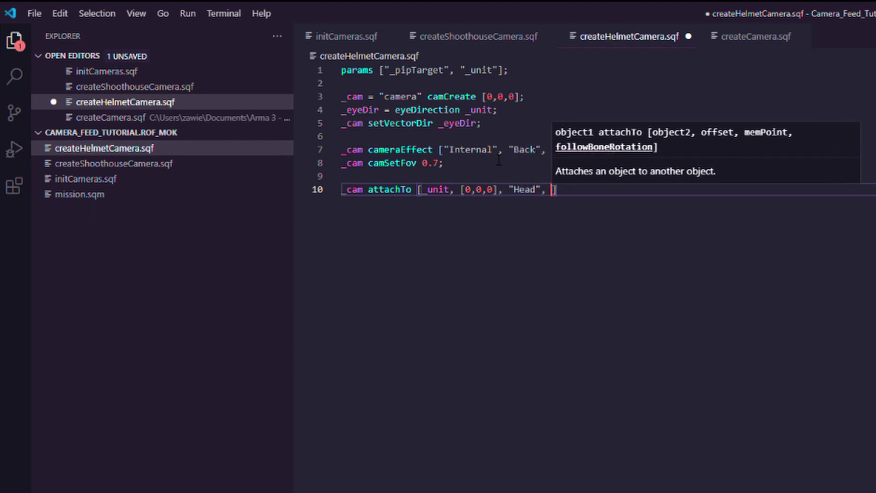
type("true];")
key("ctrl+s")
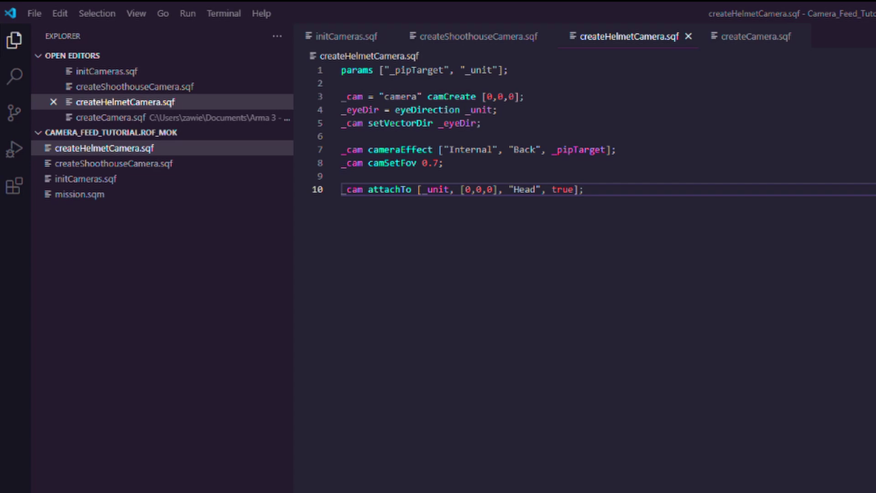
- Set the attachTo offset to [0.12,0,0.15] and save createHelmetCamera.sqf
key("alt+Tab")
left_click(497, 178)
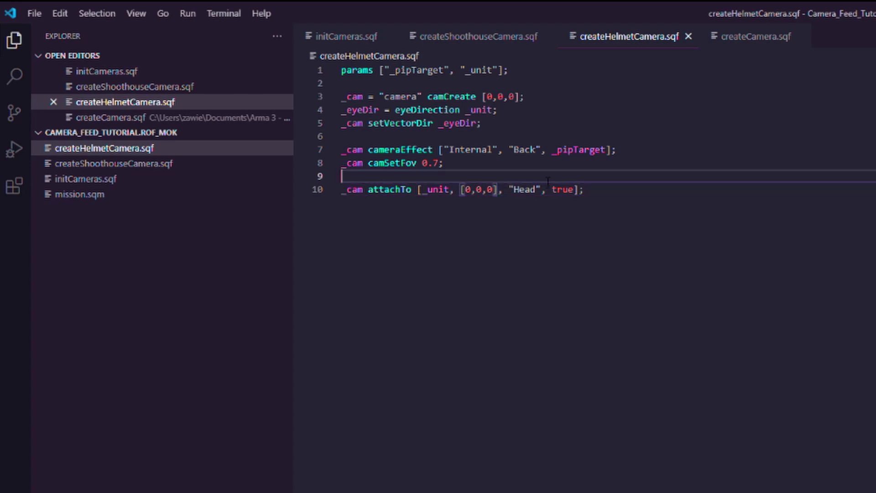
left_click_drag(497, 190, 460, 189)
type("[0.12,0,0.15]")
left_click(672, 222)
key("ctrl+s")
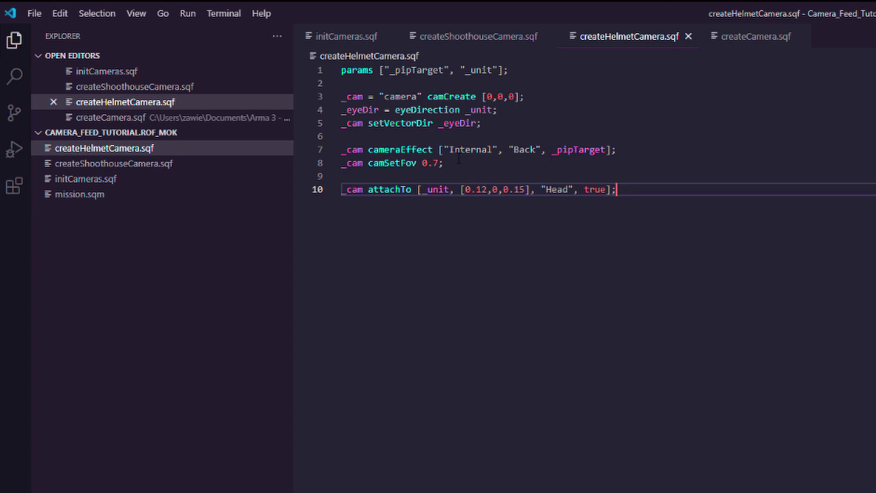
- Compare the camera creation and direction lines of createHelmetCamera.sqf with those in createCamera.sqf
left_click_drag(341, 96, 342, 149)
left_click(718, 105)
left_click(756, 37)
left_click(695, 128)
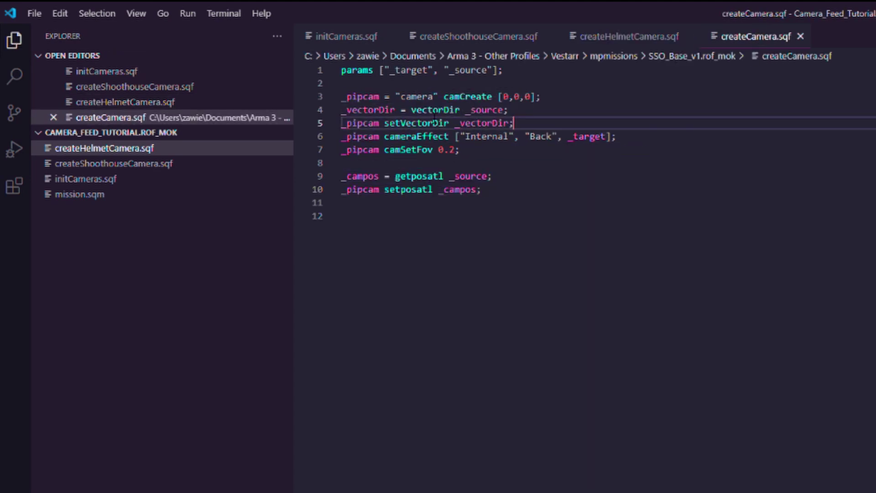
left_click(660, 40)
left_click(558, 194)
left_click(448, 137)
double_click(426, 110)
left_click(421, 87)
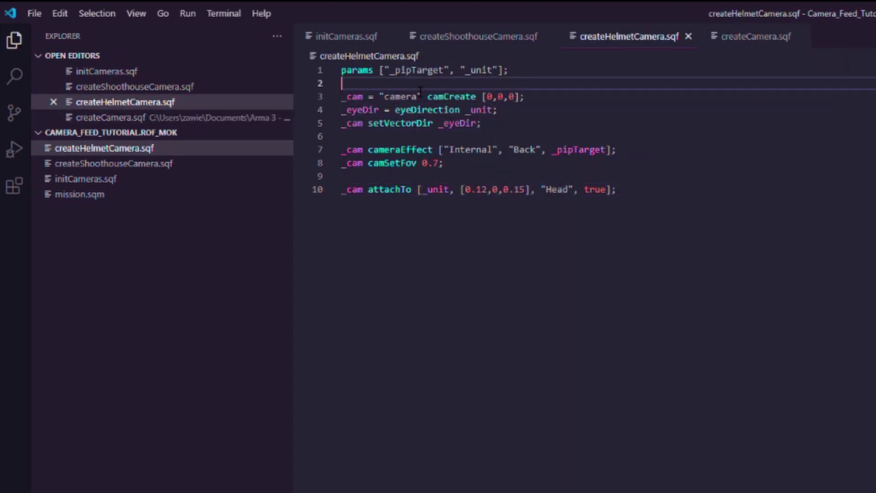
left_click(640, 264)
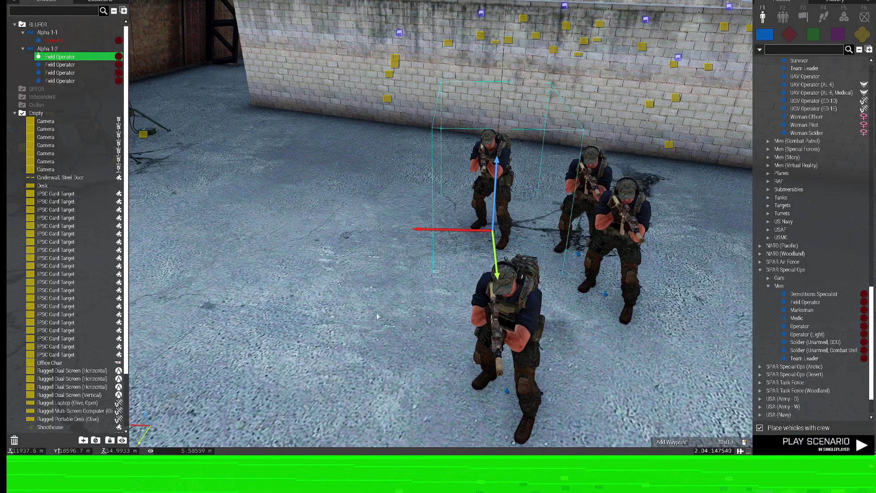
- In the Arma 3 editor, set the variable name and callsign of the four Field Operators' group to SCORPION
scroll(464, 141, "down", 3)
right_click_drag(464, 141, 440, 97)
double_click(428, 95)
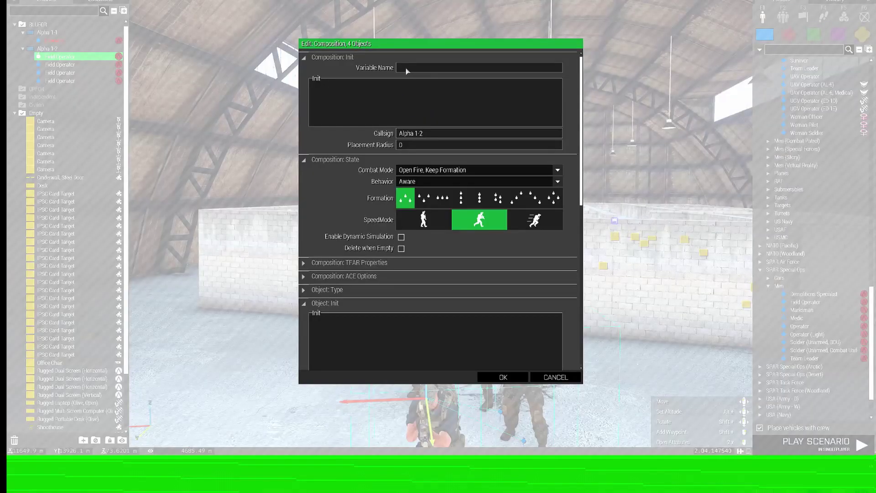
type("SCORPION")
triple_click(458, 133)
type("S")
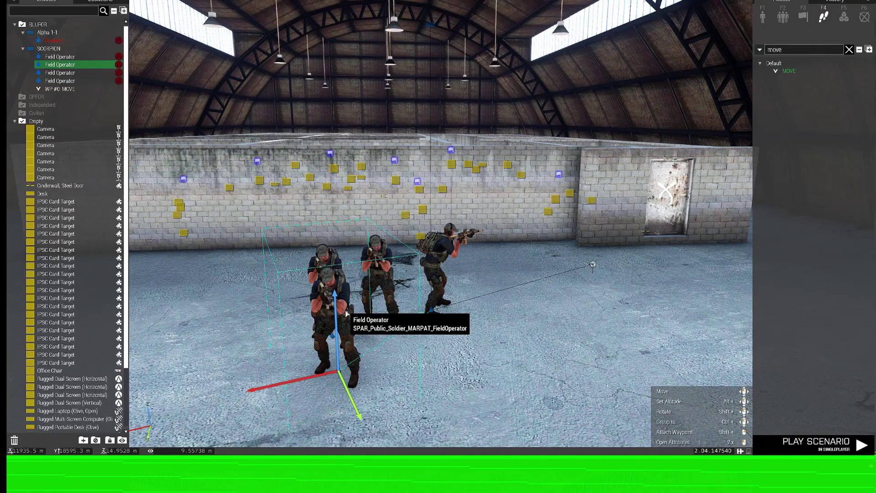
- Rotate two of the SCORPION Field Operators toward the waypoint and delete the group's leading Field Operator
left_click_drag(382, 289, 440, 293, "shift")
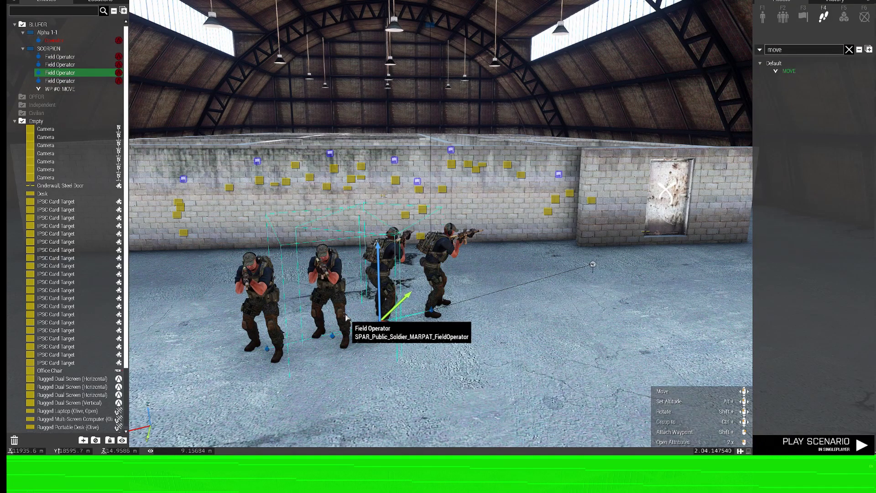
left_click_drag(343, 312, 413, 311, "shift")
left_click(274, 301)
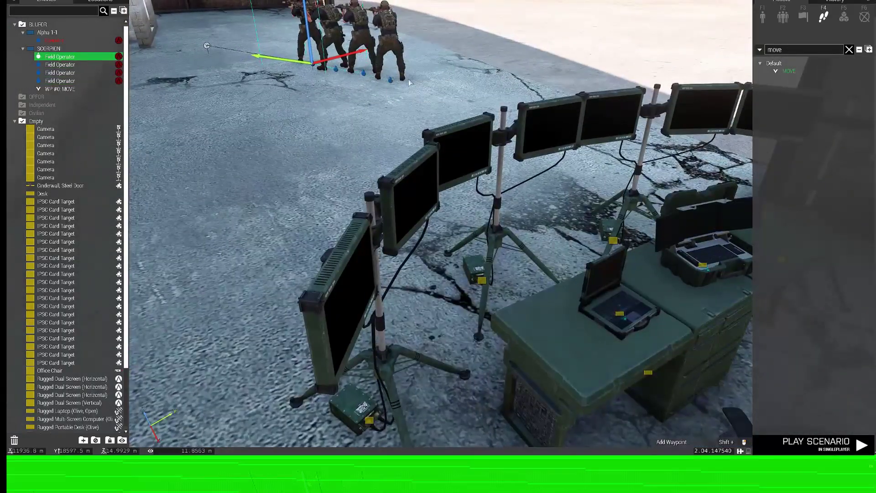
key("Delete")
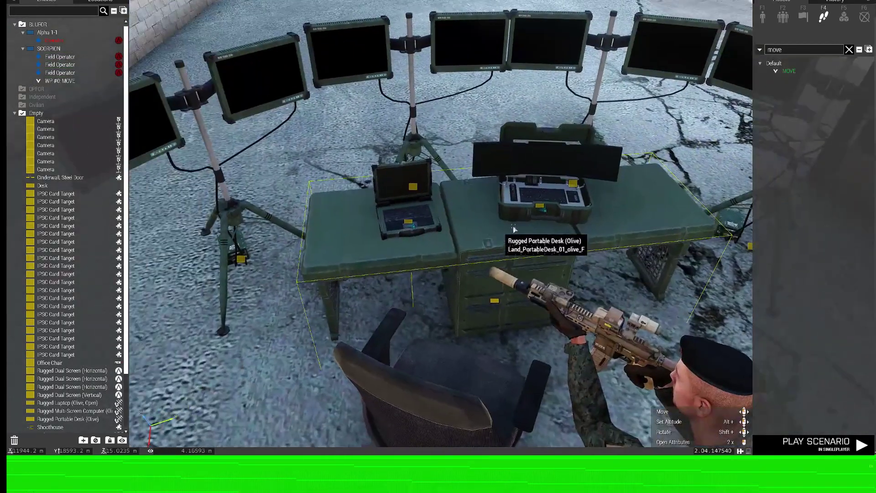
- Copy the Texture #0 string #(argb,512,512,1)r2t(shoothousecam3,1) from the Rugged Dual Screen (Horizontal) attributes
double_click(541, 206)
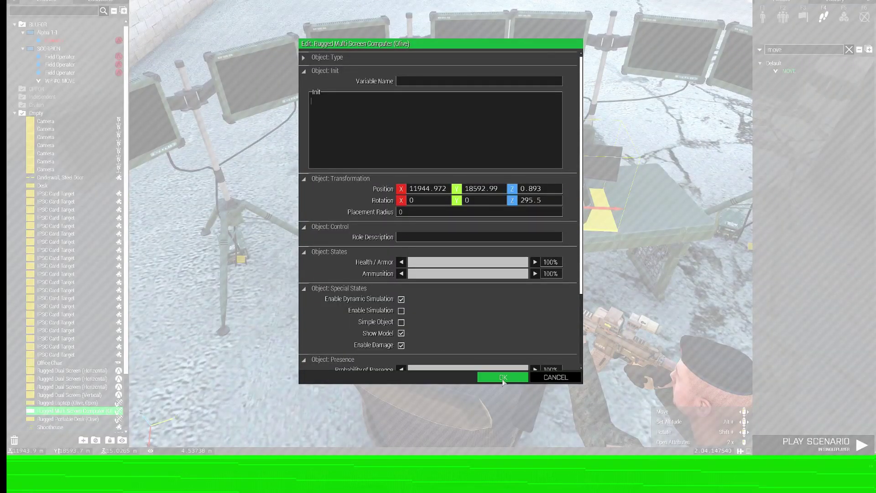
scroll(514, 317, "down", 5)
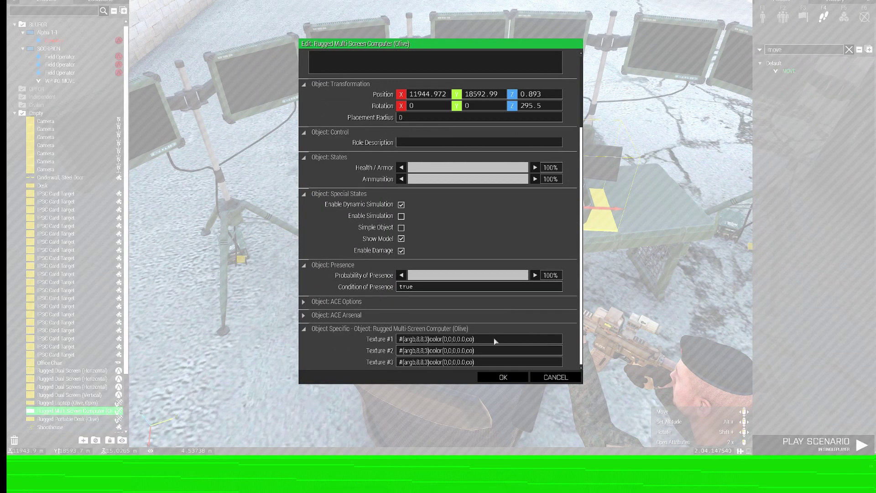
left_click(503, 377)
double_click(553, 54)
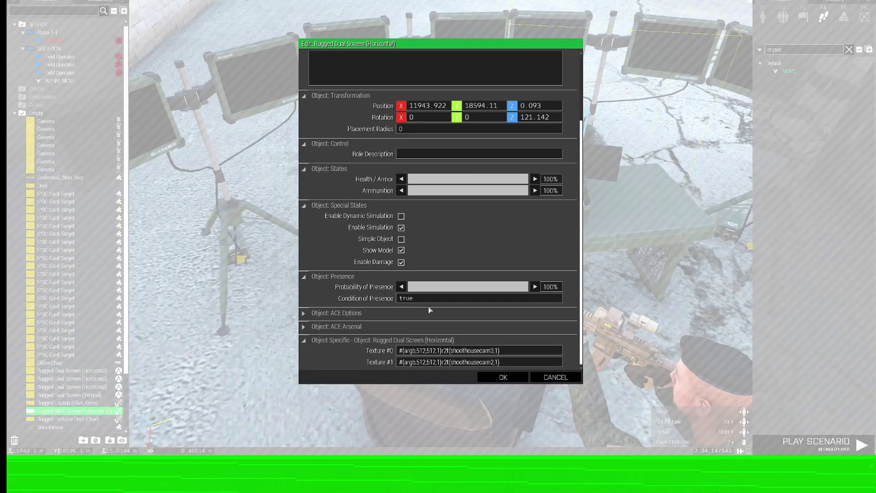
left_click(499, 353)
key("ctrl+a")
left_click(503, 378)
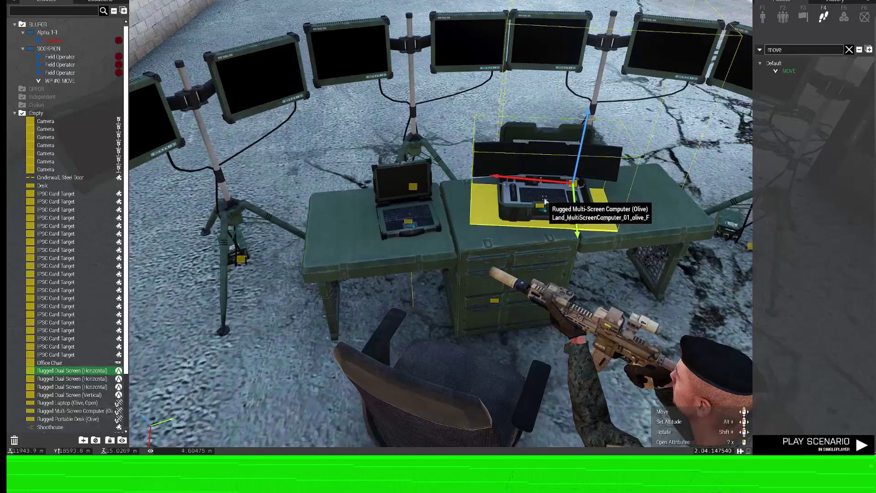
- Set Texture #1 of the Rugged Multi-Screen Computer to #(argb,512,512,1)r2t(soldiercam1,1) and copy that string
double_click(526, 175)
scroll(470, 282, "down", 3)
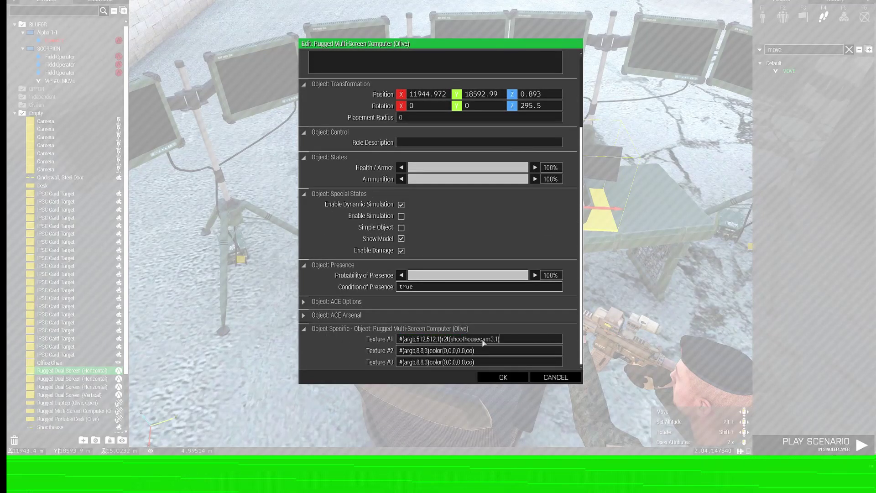
double_click(453, 340)
type("soldiercam1")
key("ctrl+a")
key("ctrl+c")
- Fill Texture #2 and Texture #3 of the multi-screen computer with the copied soldiercam texture string and apply the attributes
left_click(492, 350)
key("ctrl+a")
key("ctrl+v")
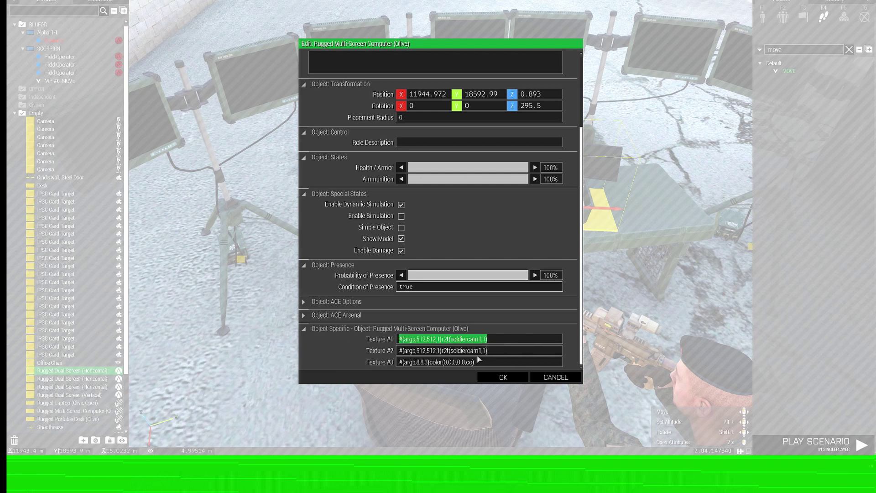
left_click(487, 362)
key("ctrl+a")
key("ctrl+v")
left_click(500, 377)
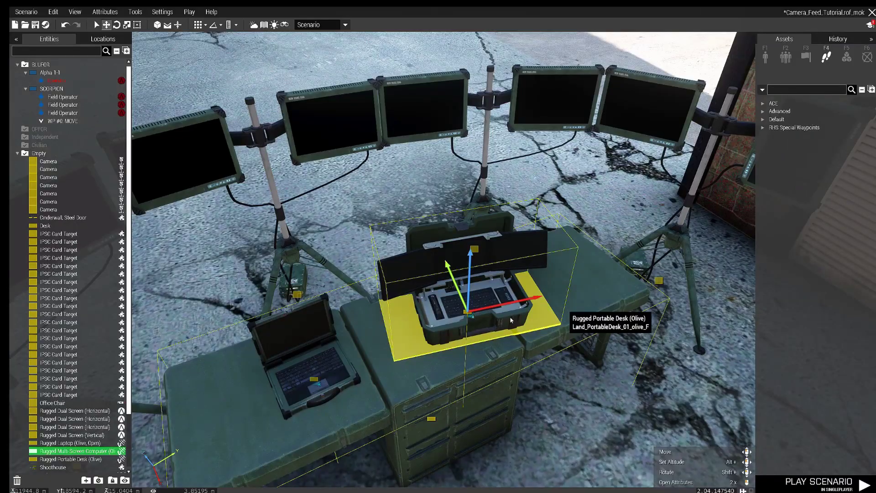
- Start an addAction block titled "Spawn helmet cameras" in the Rugged Multi-Screen Computer's Init code
double_click(505, 332)
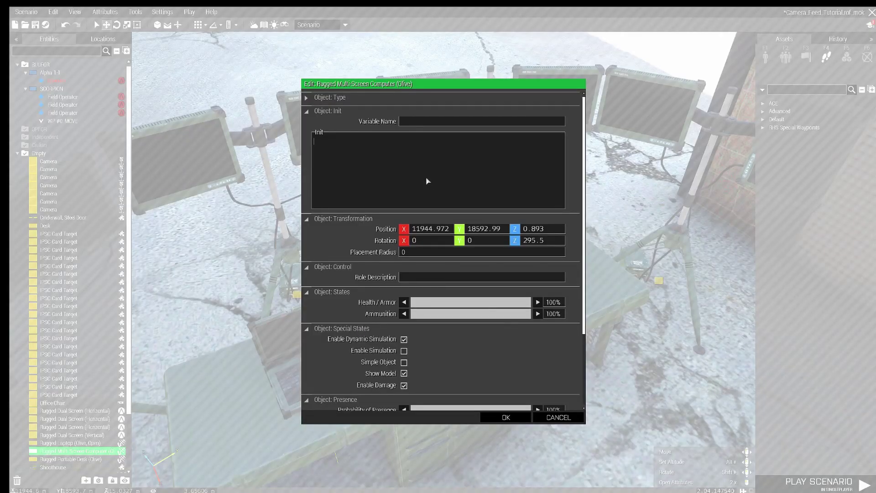
type("this addAction")
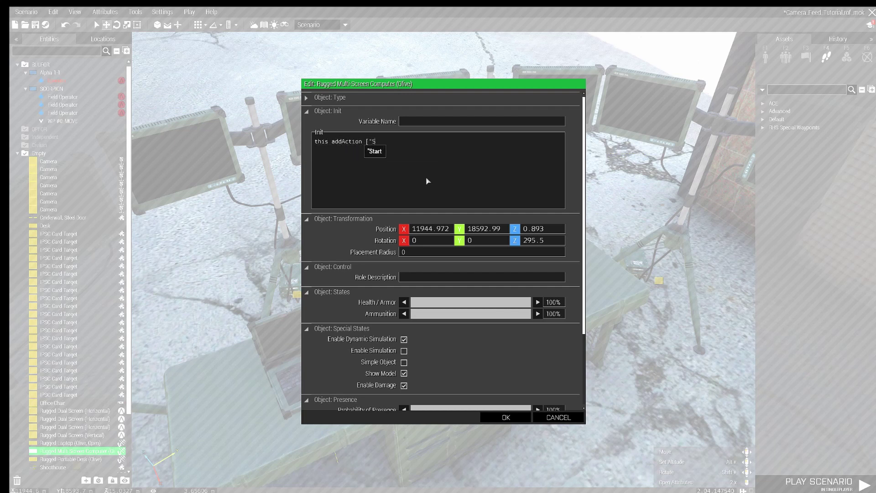
type(" [\"Add helmet cameras\", {")
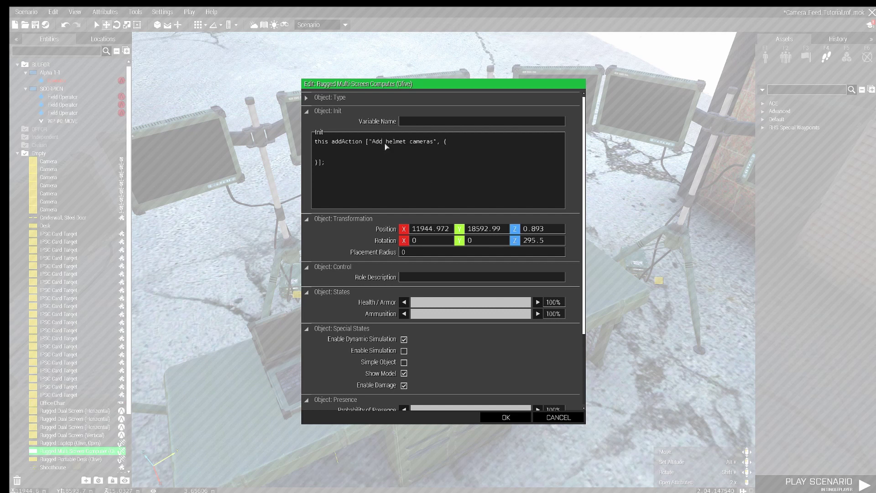
double_click(385, 145)
type("Spaw")
- Add the line ['soldiercam1', ((units SCORPION) select 0)] execVM 'createHelmetCam.sqf'; inside the action block
type("soldiercam1', ")
type("((units SCOR")
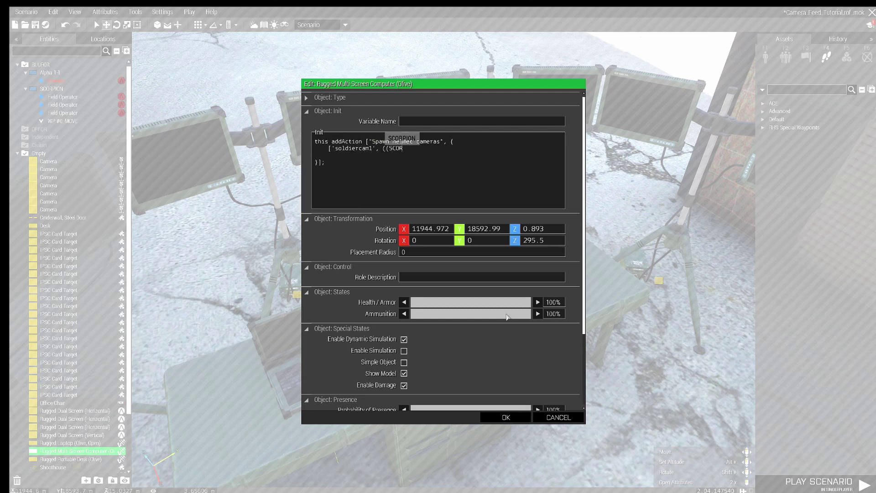
key("BackSpace")
key("BackSpace")
key("BackSpace")
key("BackSpace")
type("units SCORPION) sele")
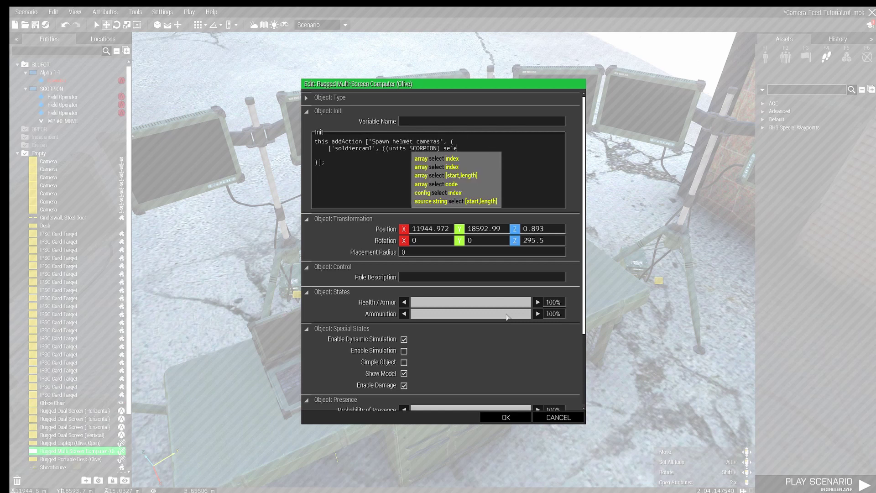
type("ct 0)] exe")
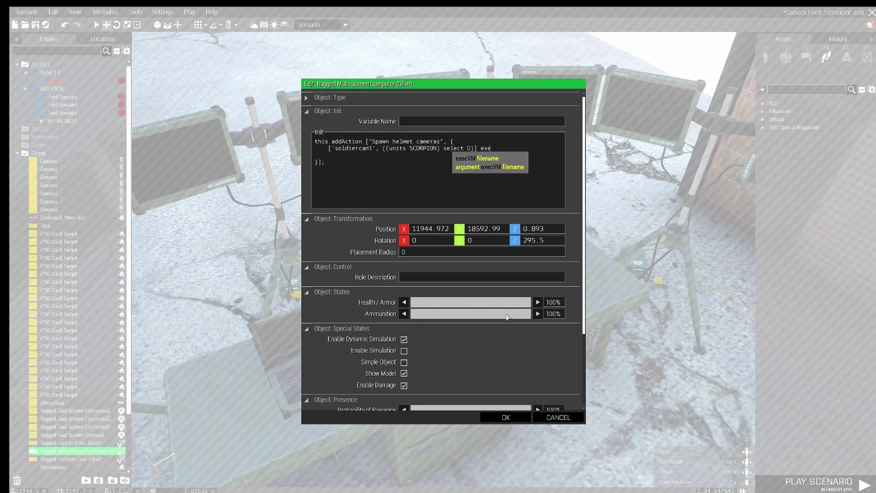
type("cVM 'createHelme")
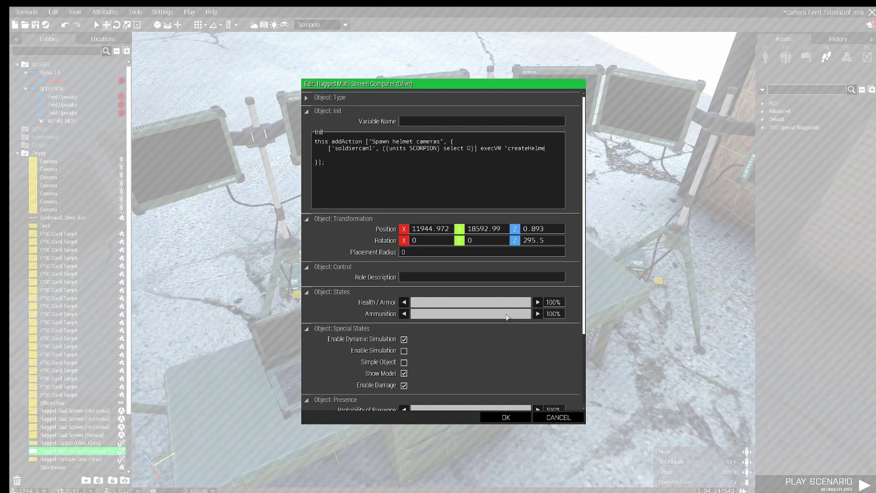
type("tCam.sqf';")
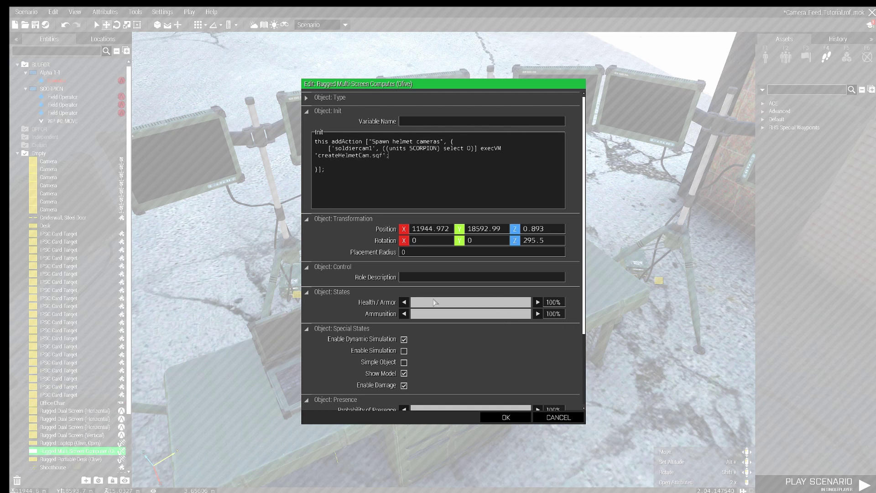
- Duplicate the soldiercam1 line for soldiercam2 with select 1 and soldiercam3 with select 2, and apply the Init code
left_click_drag(391, 155, 328, 152)
left_click(369, 164)
key("ctrl+v")
key("ctrl+v")
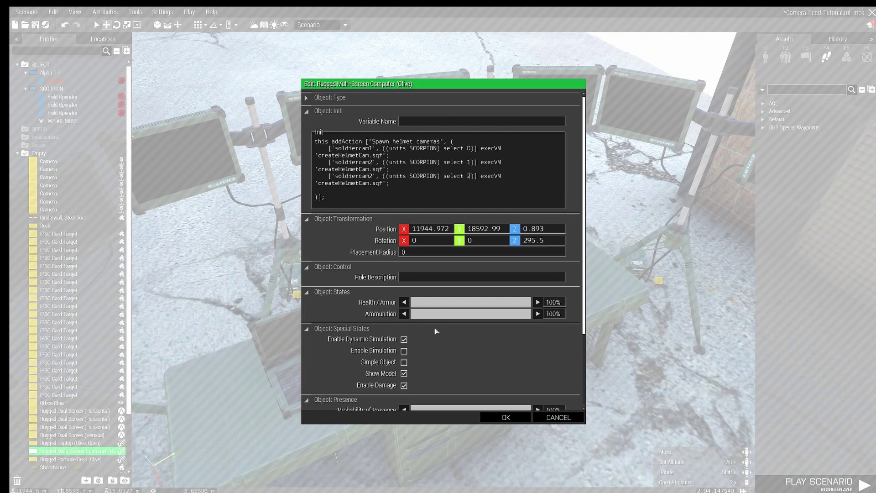
scroll(437, 332, "down", 5)
scroll(490, 300, "up", 5)
left_click(503, 417)
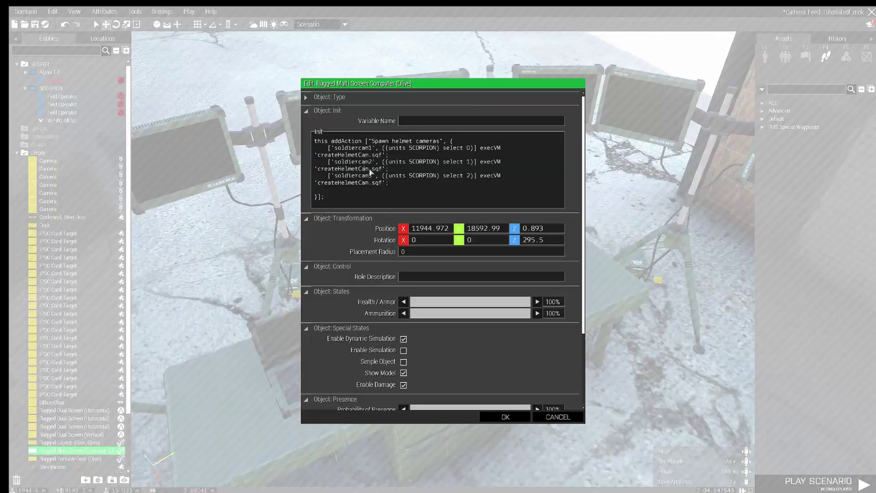
- Correct the script file name in the computer's helmet camera lines to 'createHelmetCamera.sqf' and apply the change
double_click(372, 170)
left_click(373, 169)
left_click(505, 417)
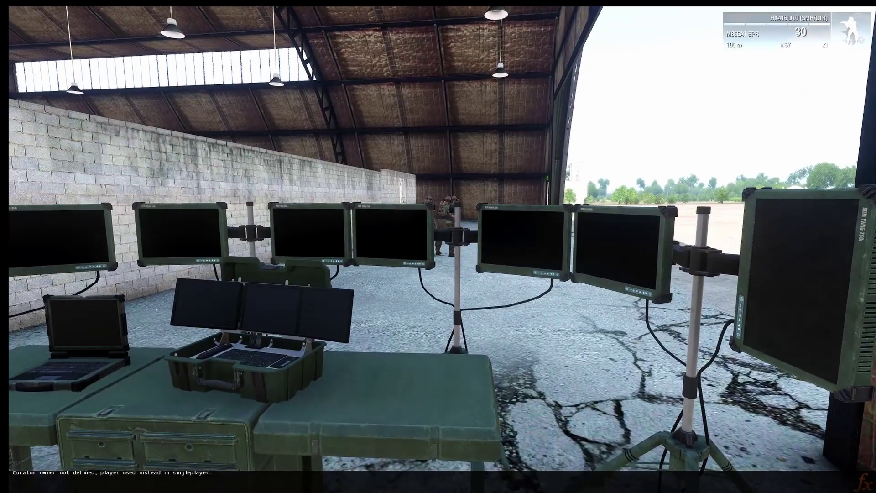
- In play, run Start Cameras on the laptop and Spawn helmet cameras on the multi-screen computer to check the feeds
key("a")
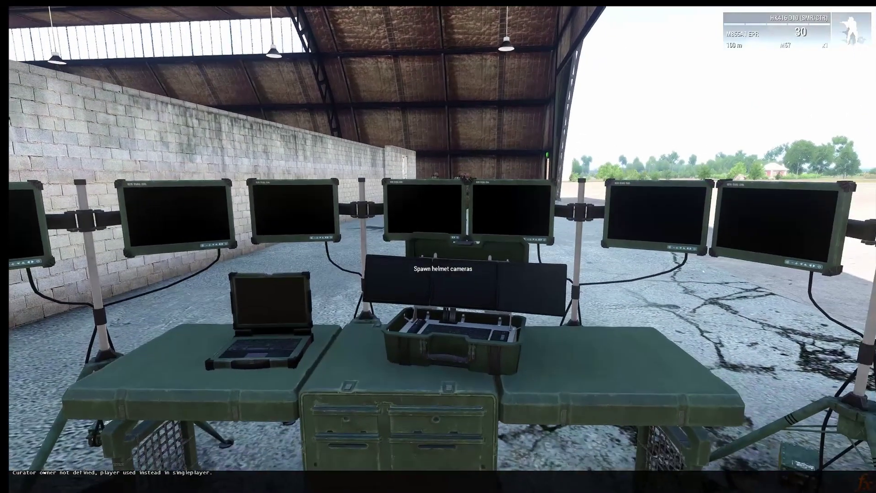
key("w")
scroll(438, 246, "down", 1)
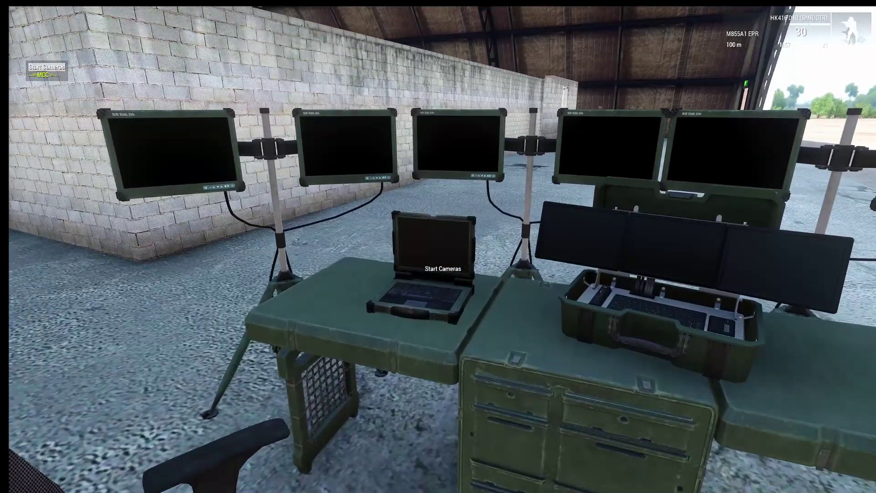
key("space")
key("d")
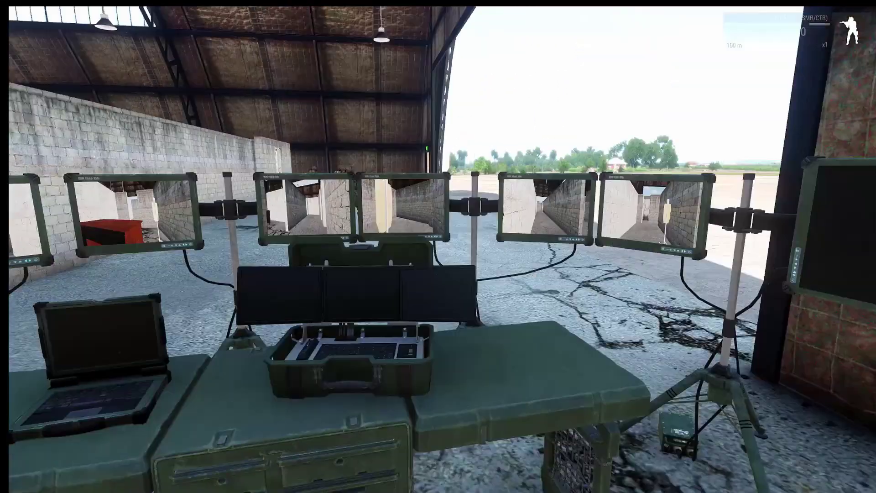
key("space")
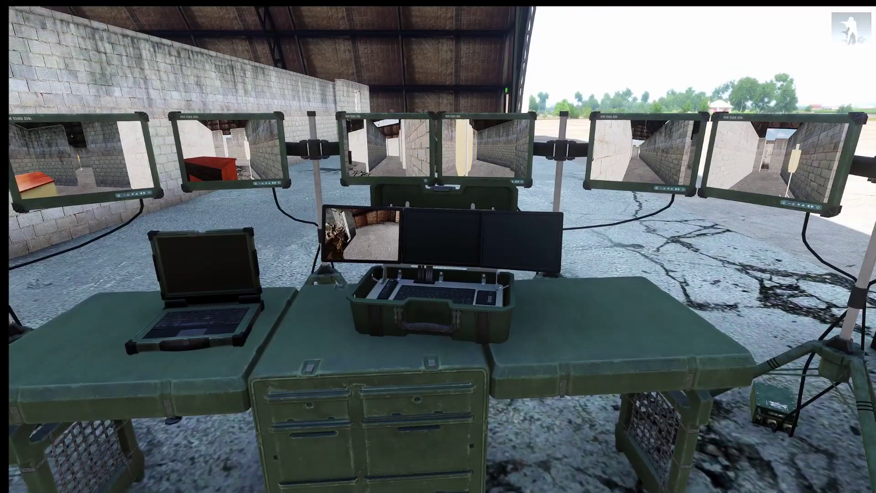
key("w")
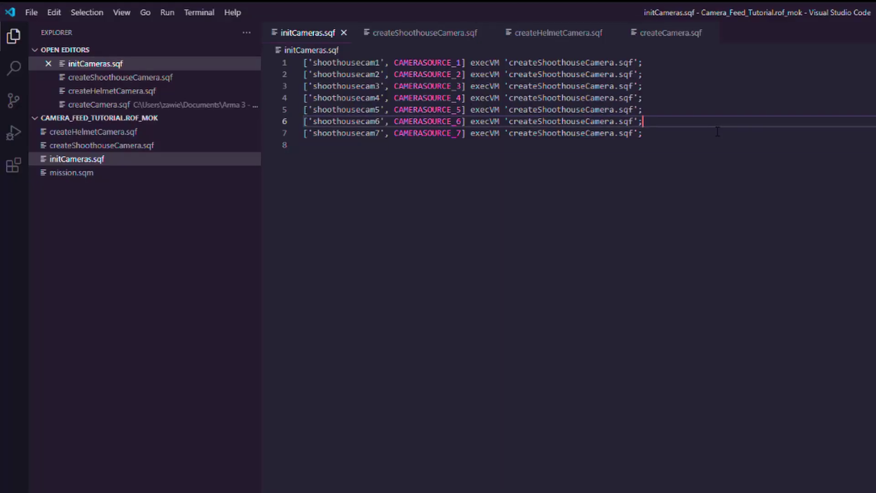
- In Visual Studio Code, replace execVM with a comma and prepend an opening bracket on all seven lines of initCameras.sqf
double_click(493, 65)
key("ctrl+d")
key("ctrl+d")
key("ctrl+d")
key("ctrl+d")
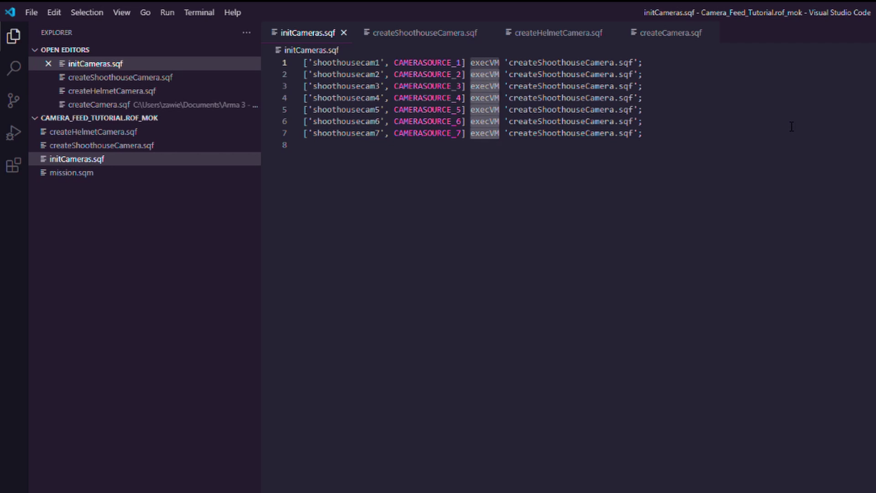
key("BackSpace")
key("BackSpace")
type(",")
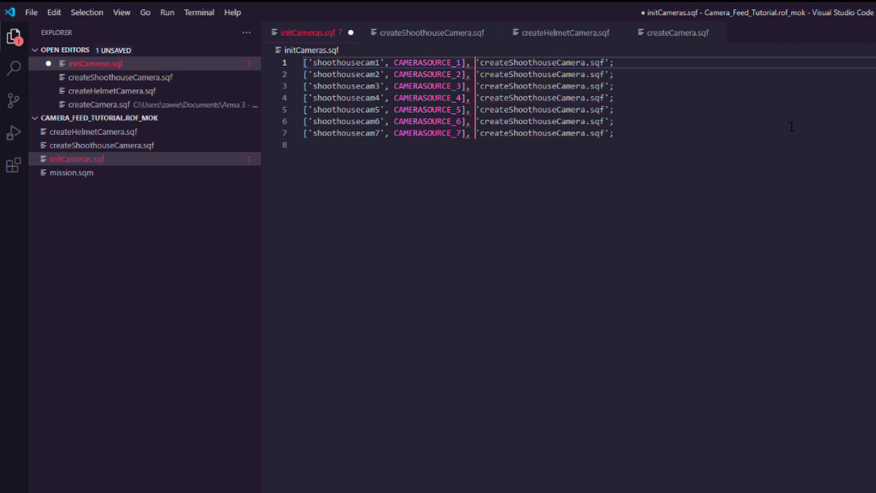
type("[")
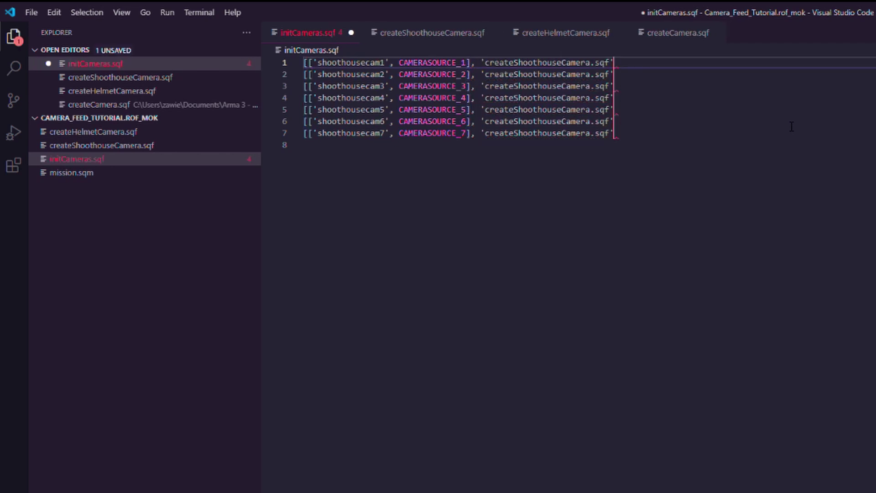
- End all seven initCameras.sqf lines with ] remoteExec ['execVM', 0, true]; and save the script
type(" remoteExec ['")
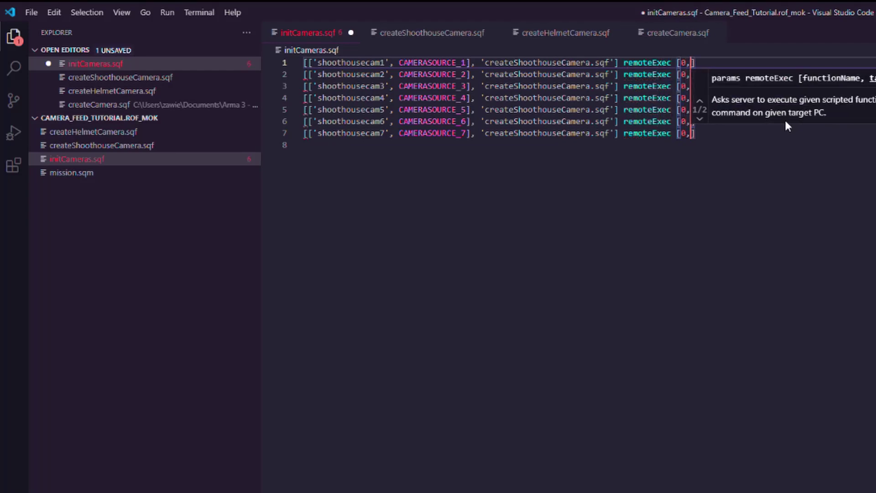
type("execVM', '")
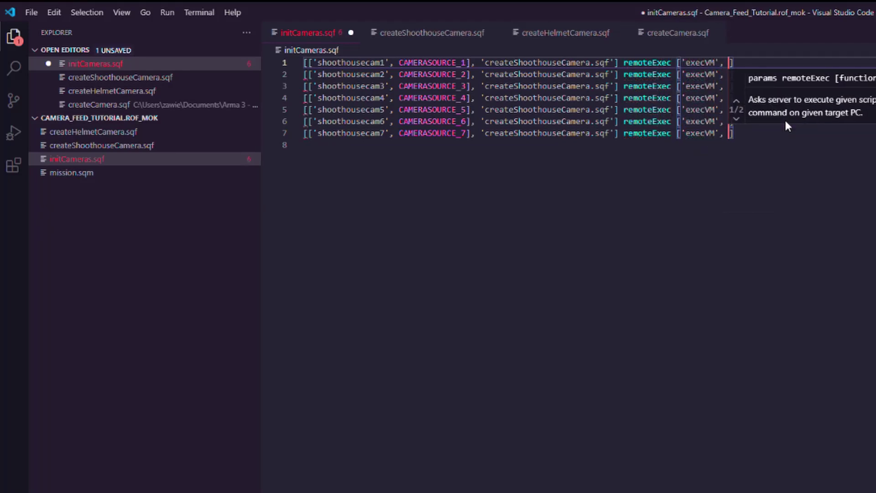
key("BackSpace")
type("0, true];")
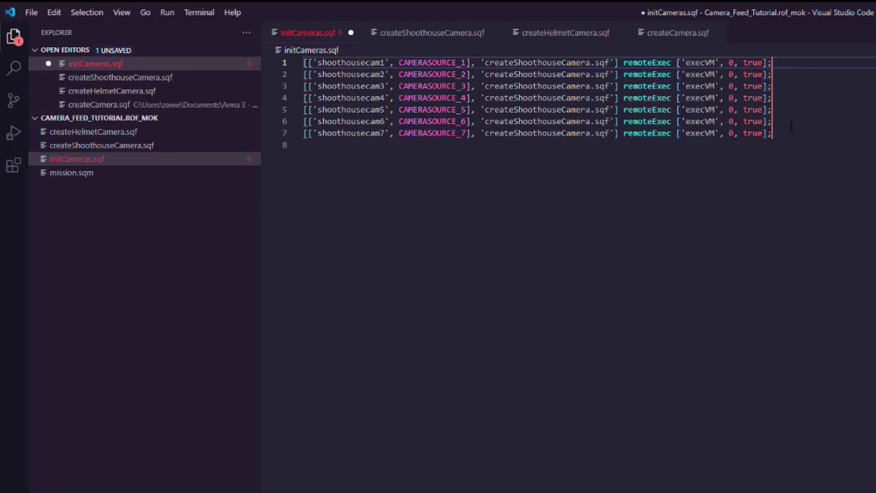
key("ctrl+s")
left_click(759, 396)
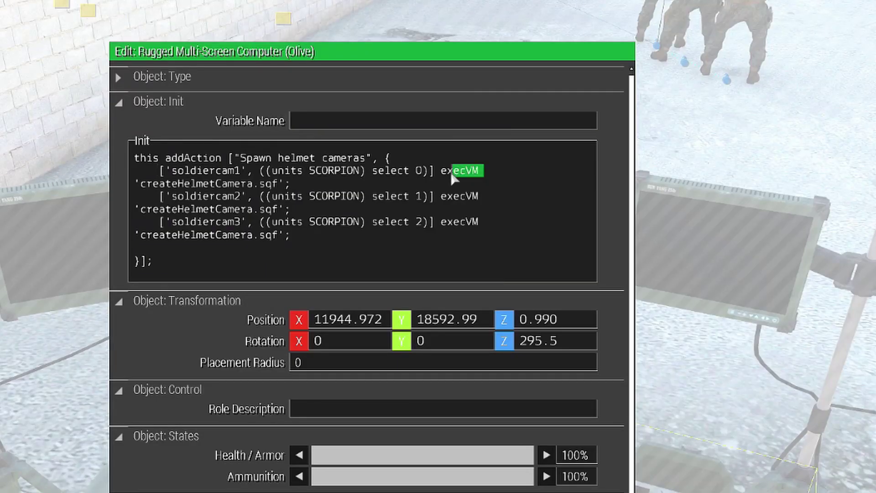
- In the Arma 3 editor, replace execVM with a comma in the computer's soldiercam1 line and open an outer array
left_click_drag(454, 178, 441, 178)
key("BackSpace")
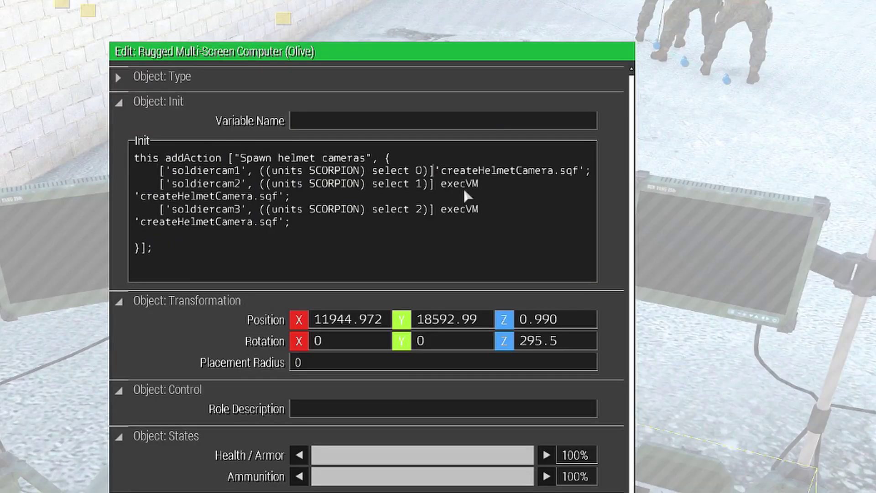
type(", ")
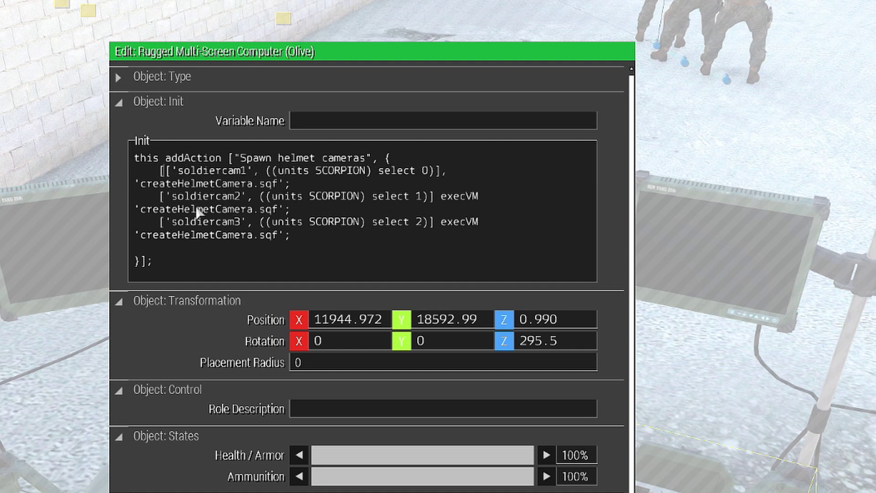
- Close the outer array after 'createHelmetCamera.sqf' and append remoteExec ['execVM', 0, true] to the soldiercam1 line
type("] execVM ")
type("['")
key("BackSpace")
key("BackSpace")
key("BackSpace")
key("BackSpace")
key("BackSpace")
key("BackSpace")
key("BackSpace")
key("BackSpace")
key("BackSpace")
key("BackSpace")
type("remoteExec ['execVM'")
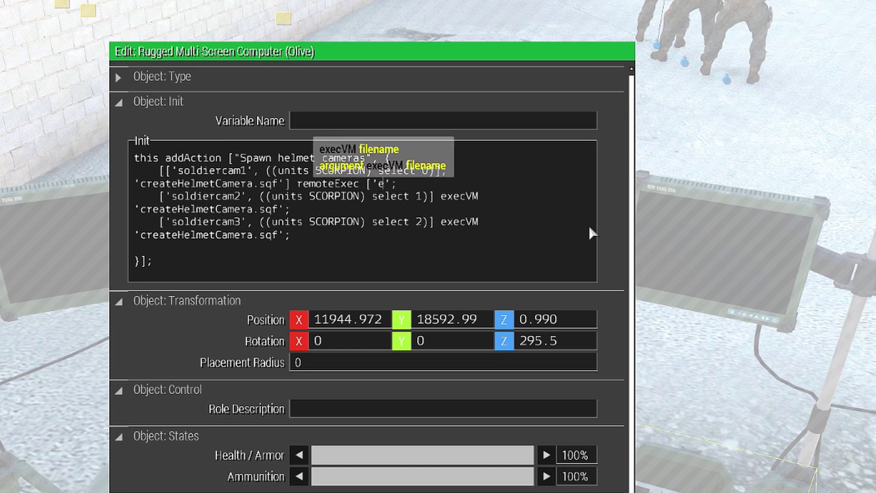
type(", 0, true")
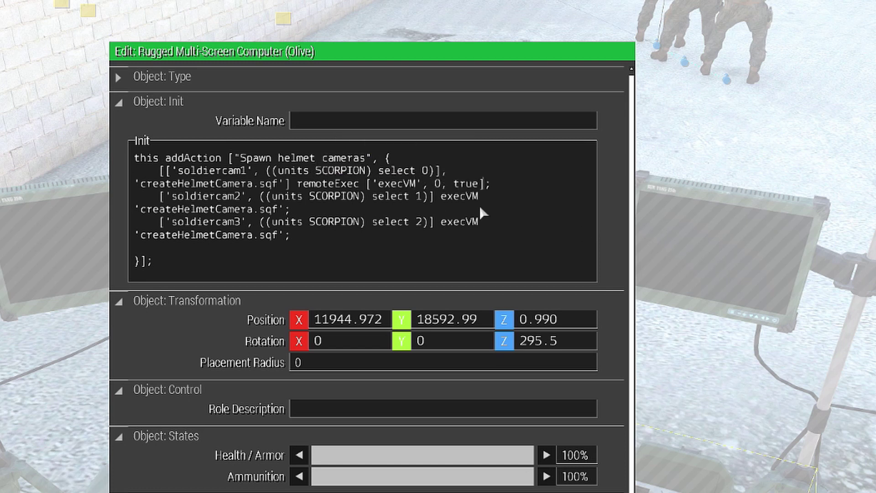
- Replace the soldiercam2 and soldiercam3 execVM lines with copies of the soldiercam1 remoteExec line for editing
left_click_drag(492, 185, 226, 173)
key("ctrl+c")
left_click_drag(297, 236, 161, 197)
key("ctrl+v")
key("ctrl+v")
left_click(254, 223)
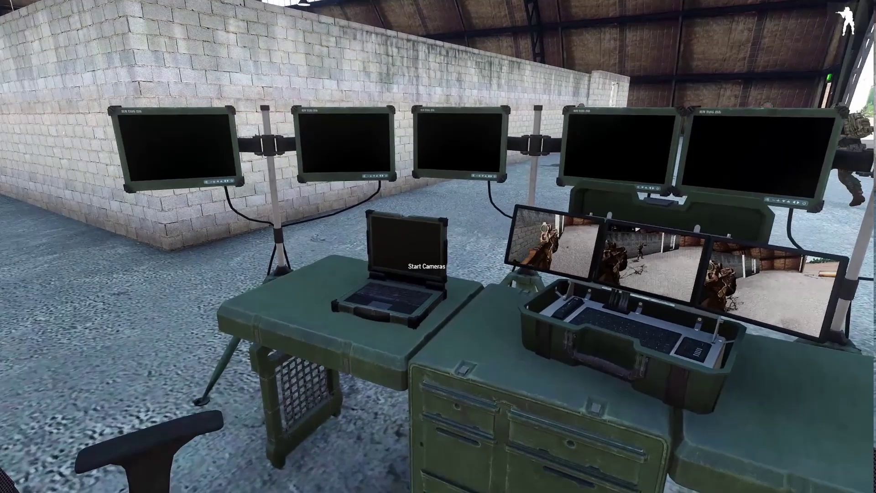
- In play, run Start Cameras on the laptop and check the shoothouse feeds alongside the helmet camera feeds
key("space")
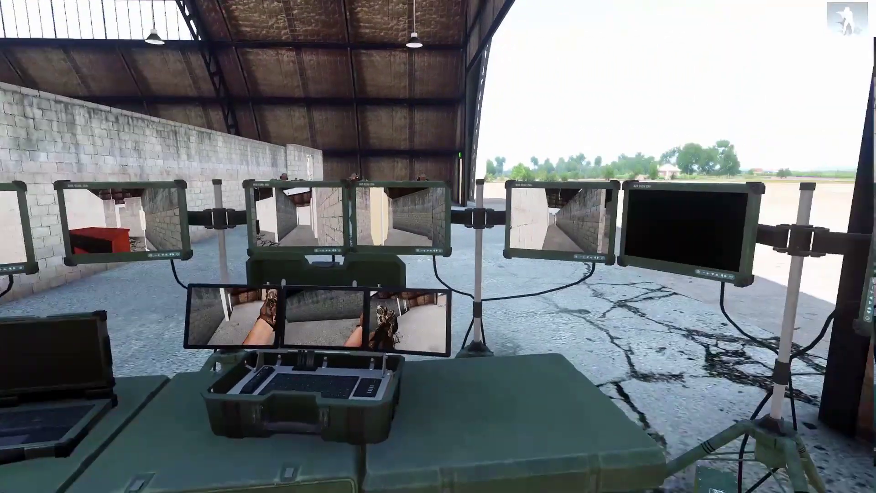